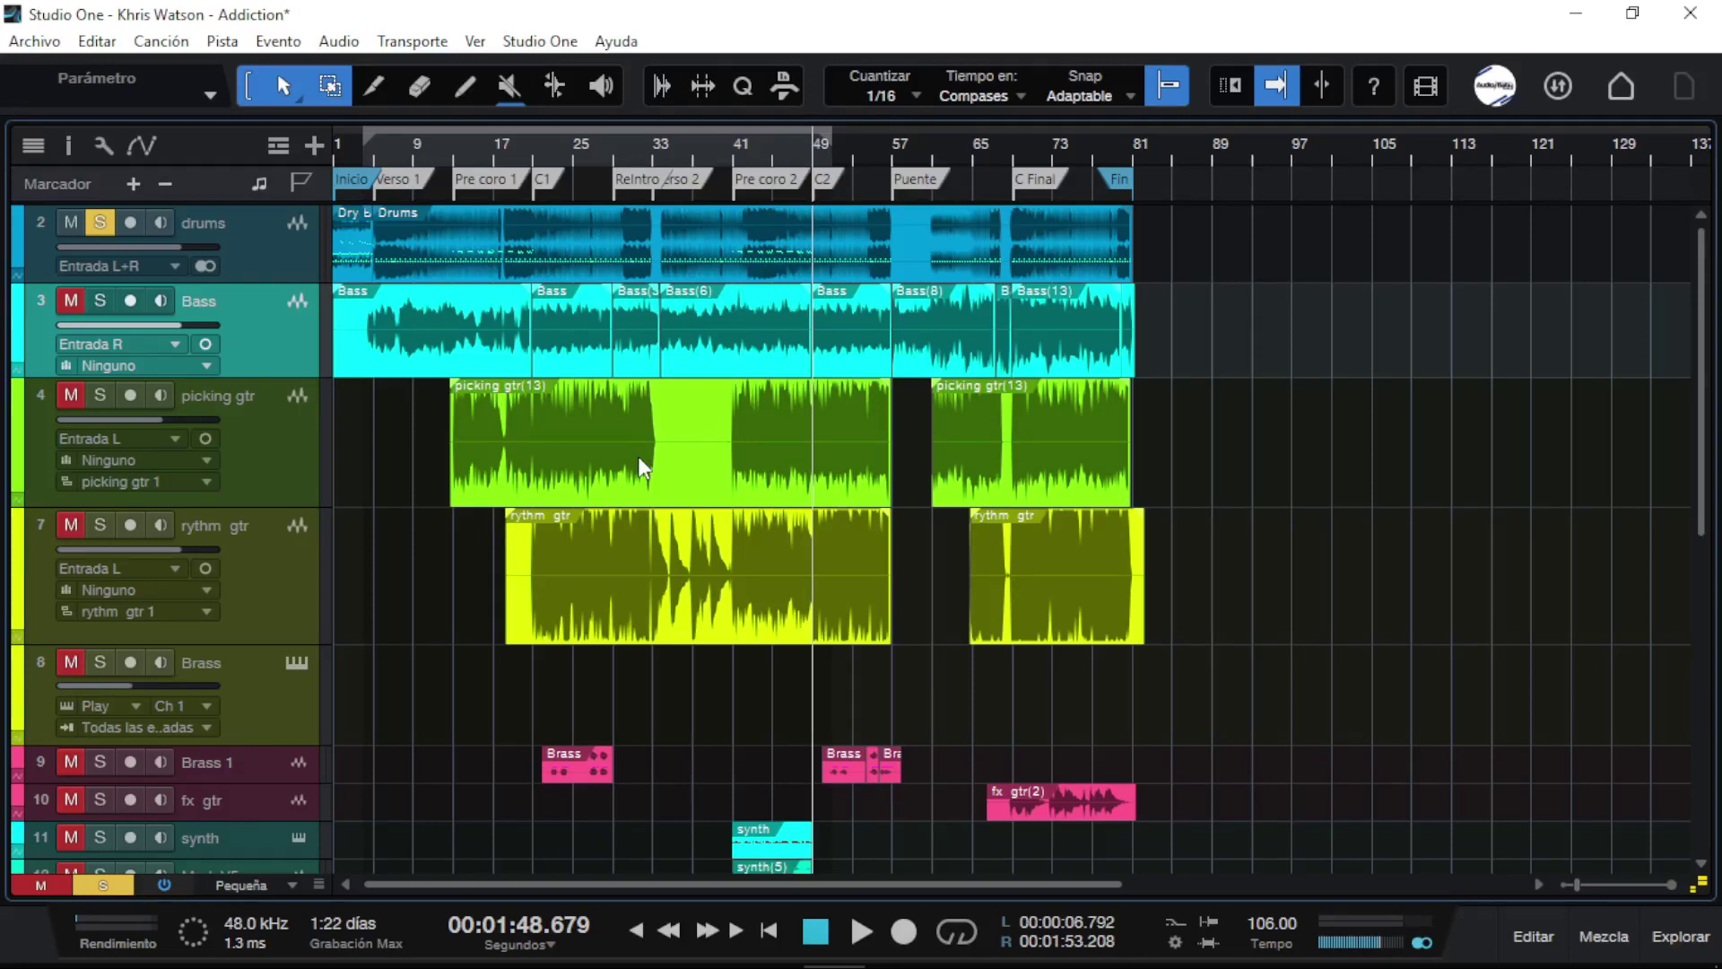
Step: In the Sound Doctor page, play the Bass & 808s Before Aggressive demo from the start
click(371, 949)
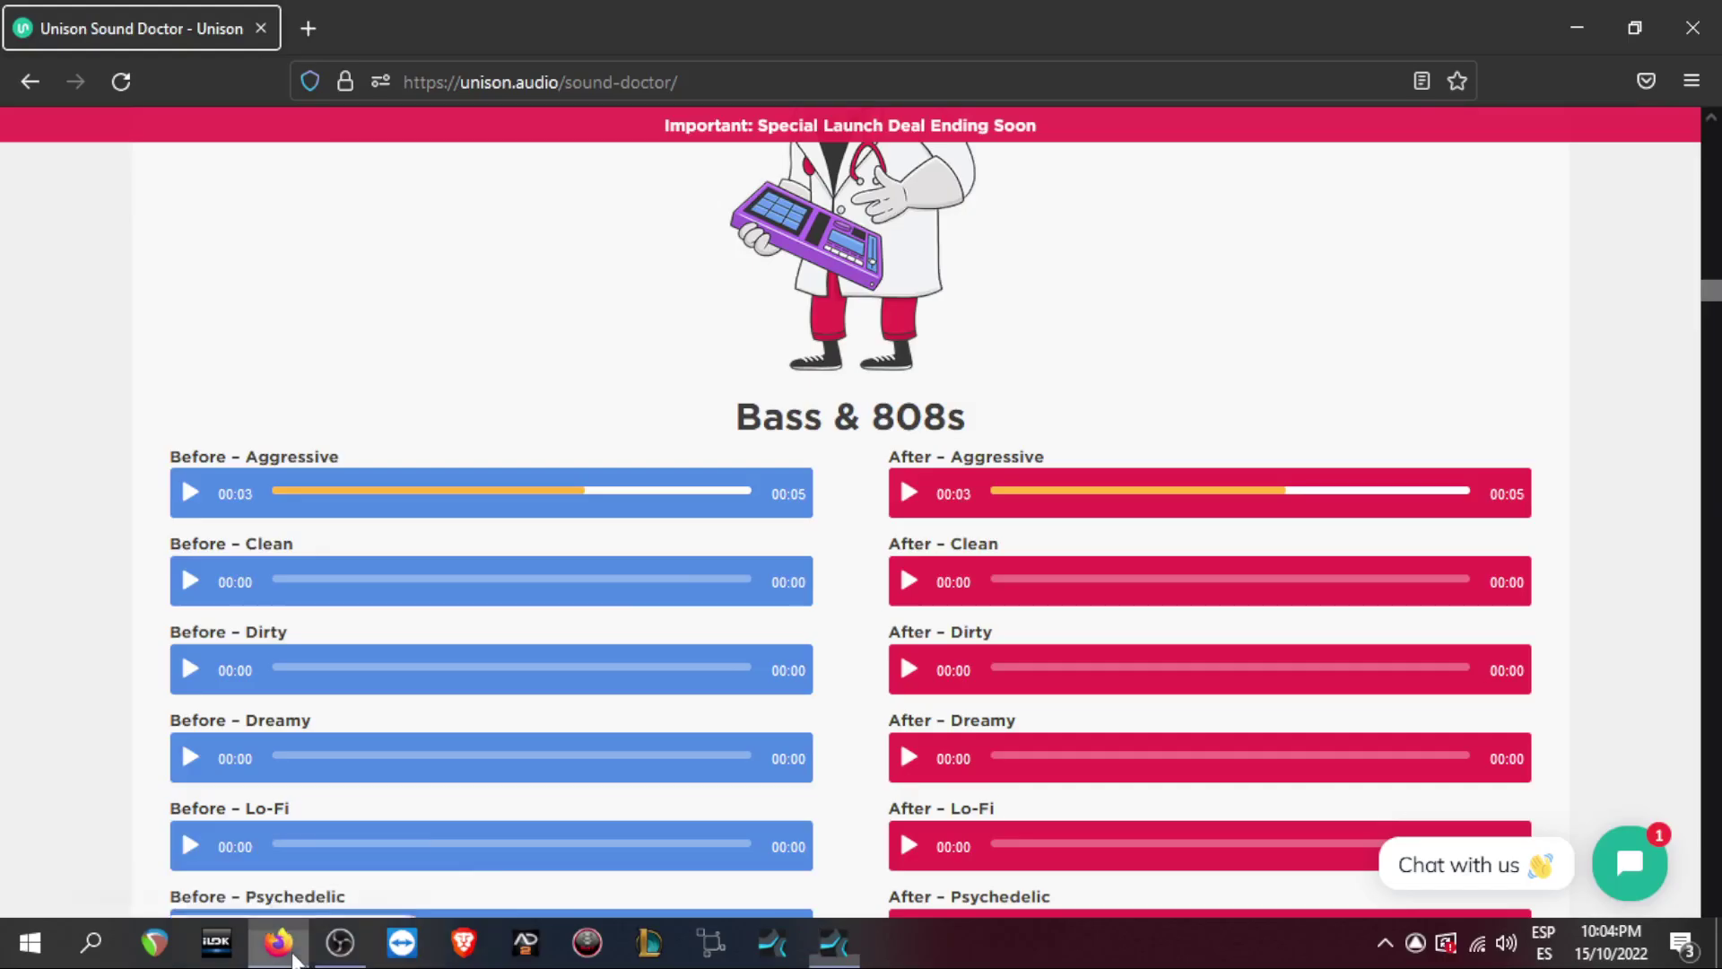
scroll(1008, 471, up, 5)
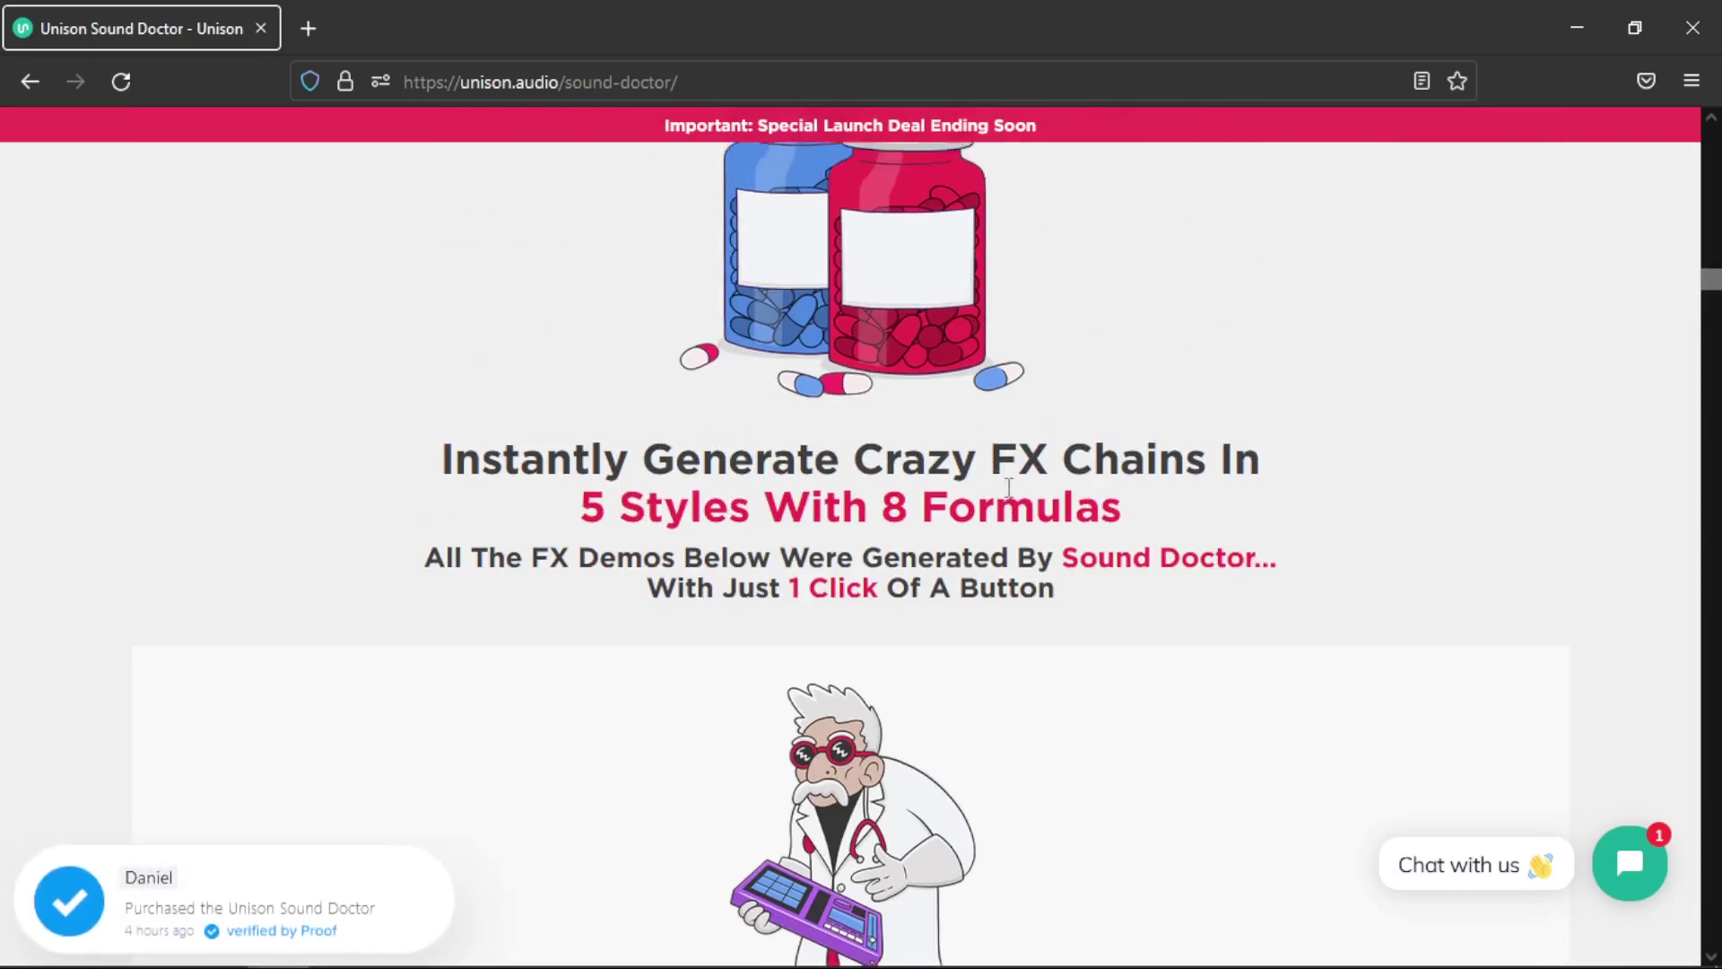
scroll(1009, 487, up, 1)
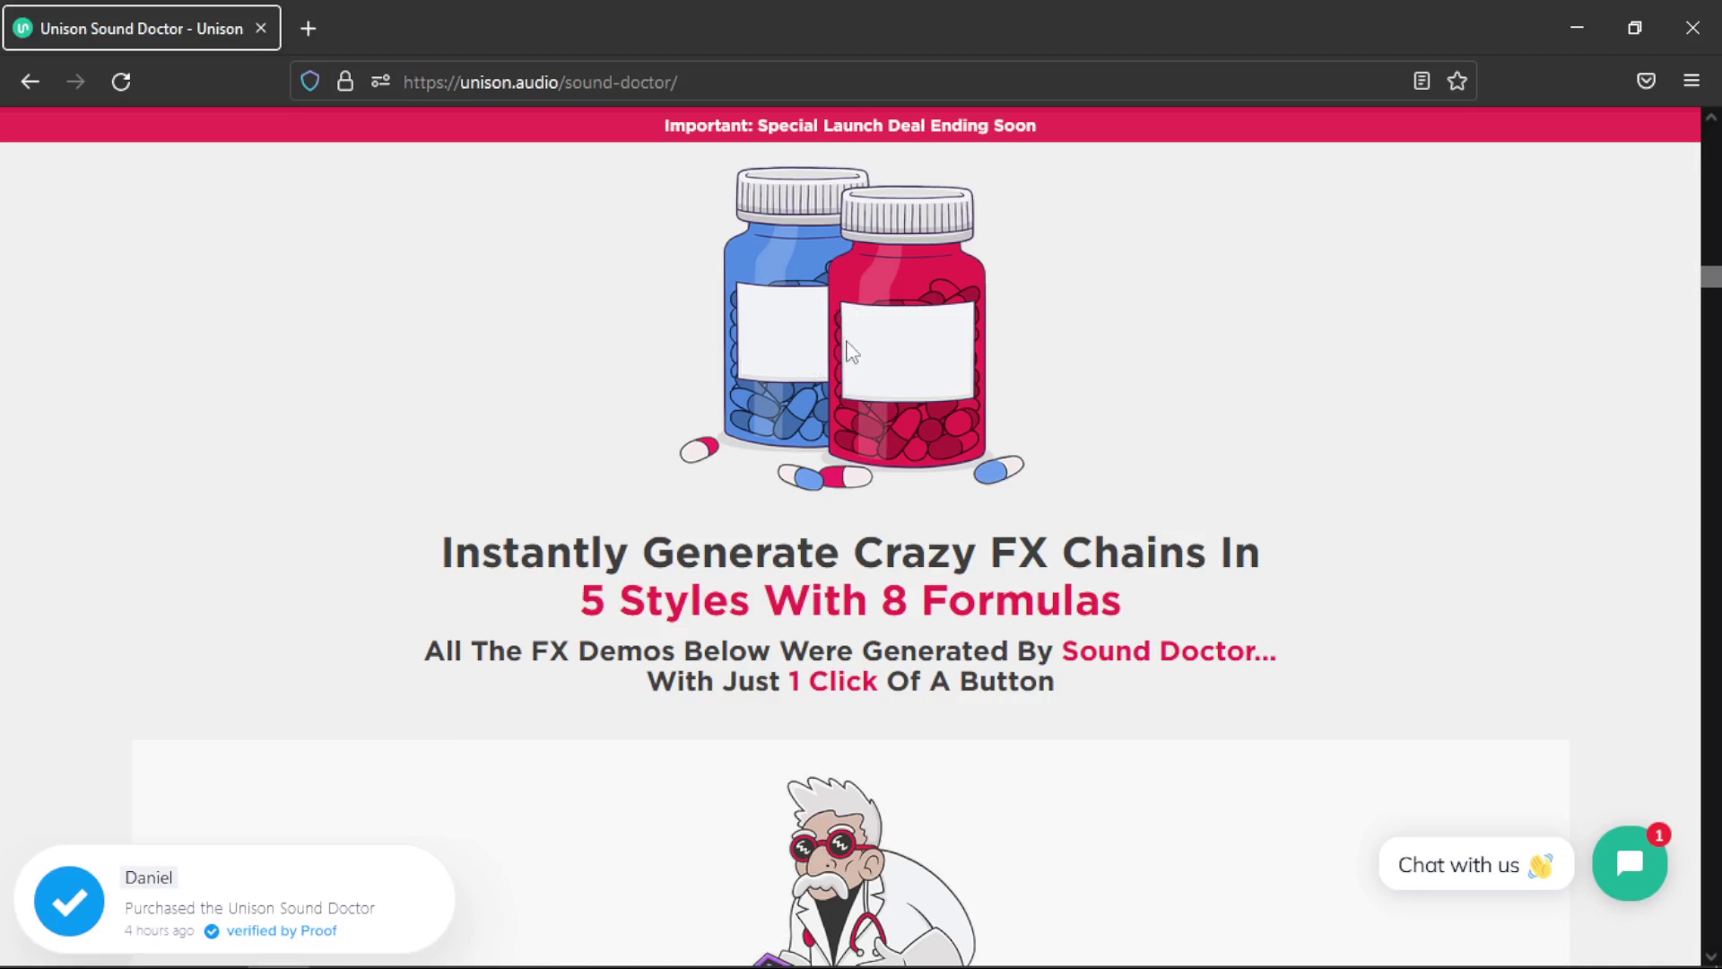
scroll(854, 350, down, 5)
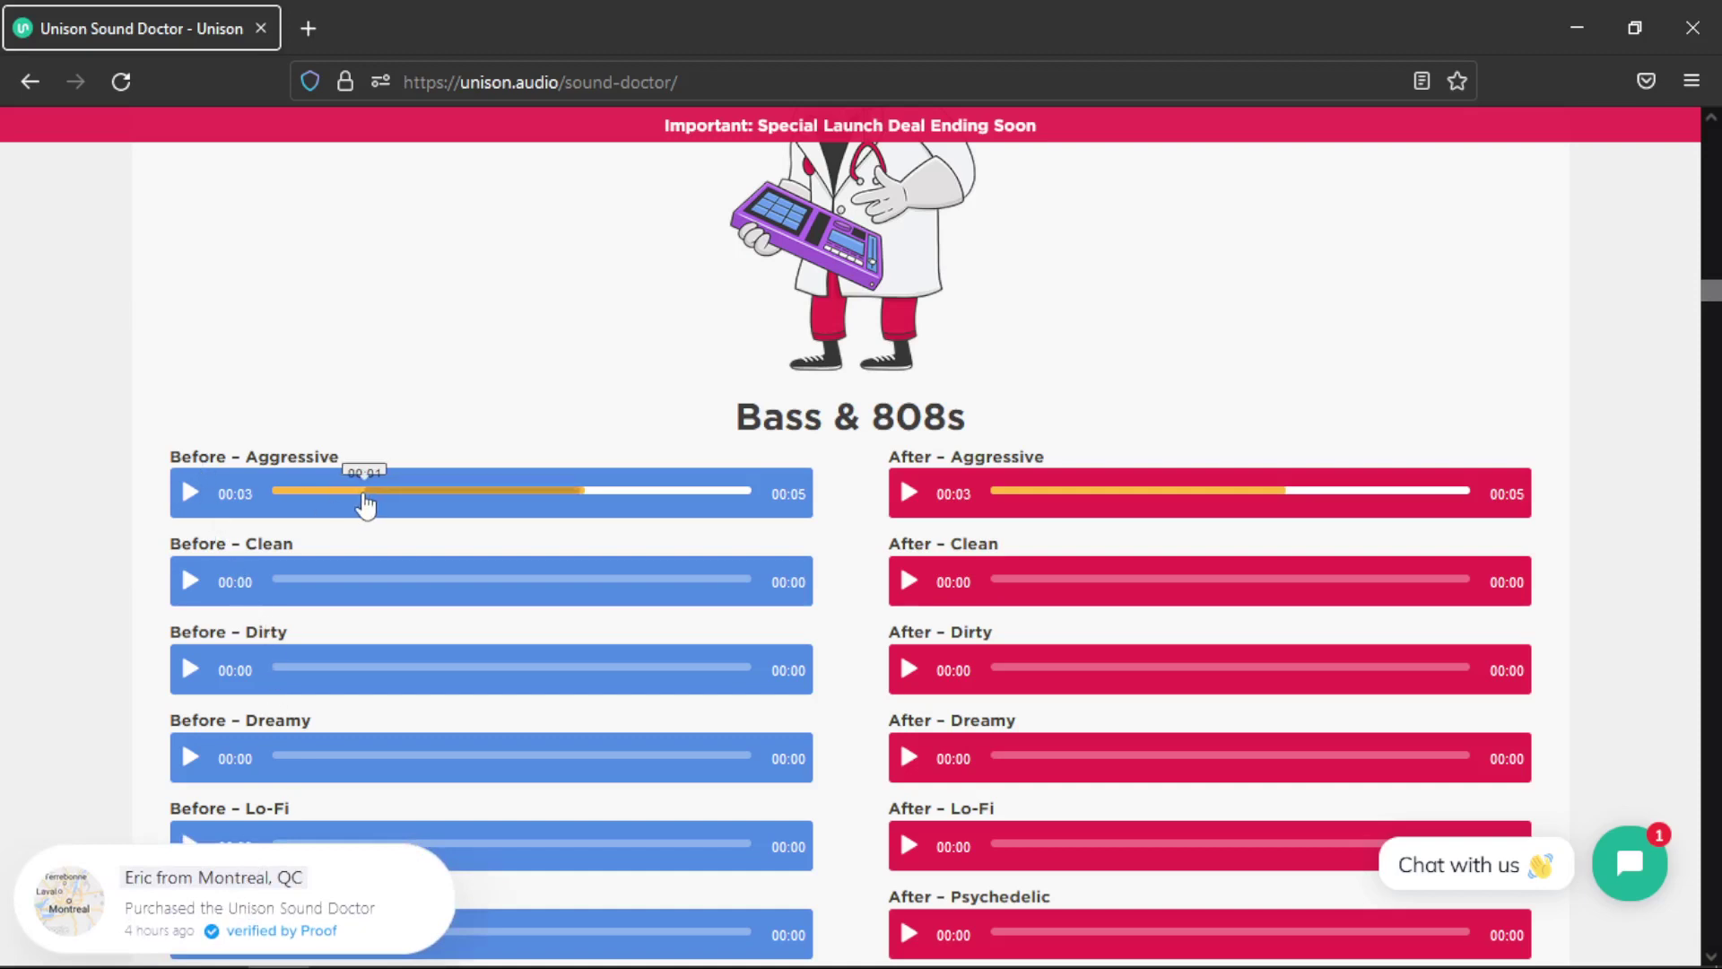
drag(365, 500, 260, 509)
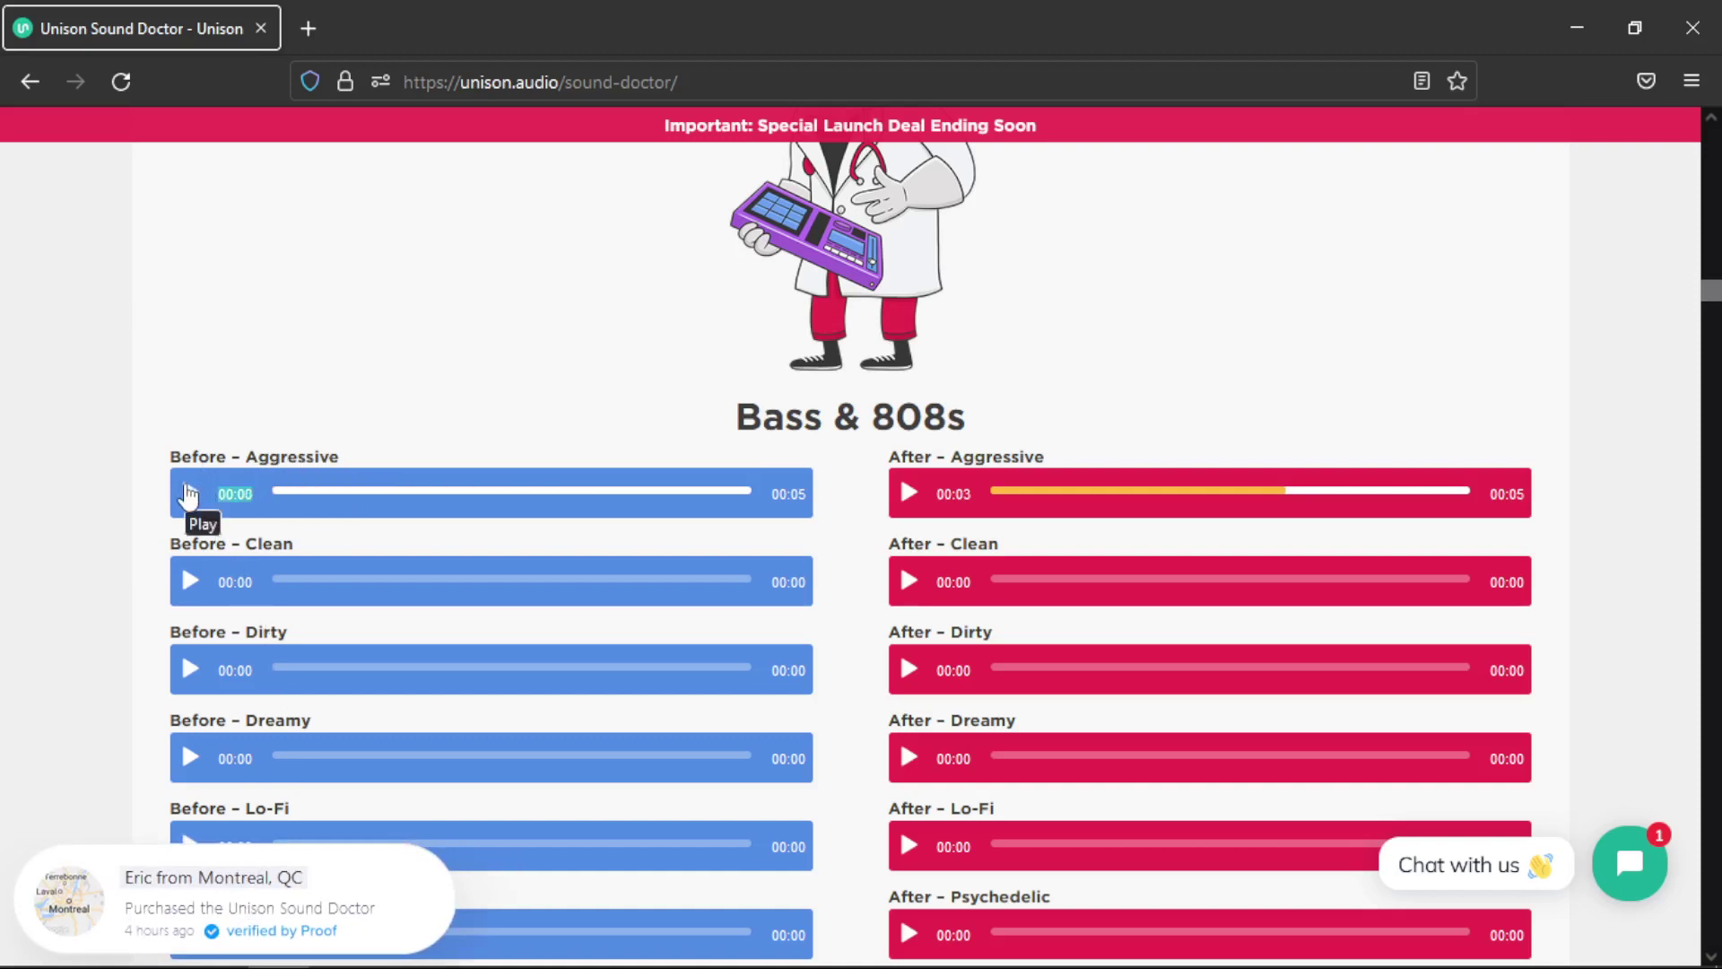
click(189, 492)
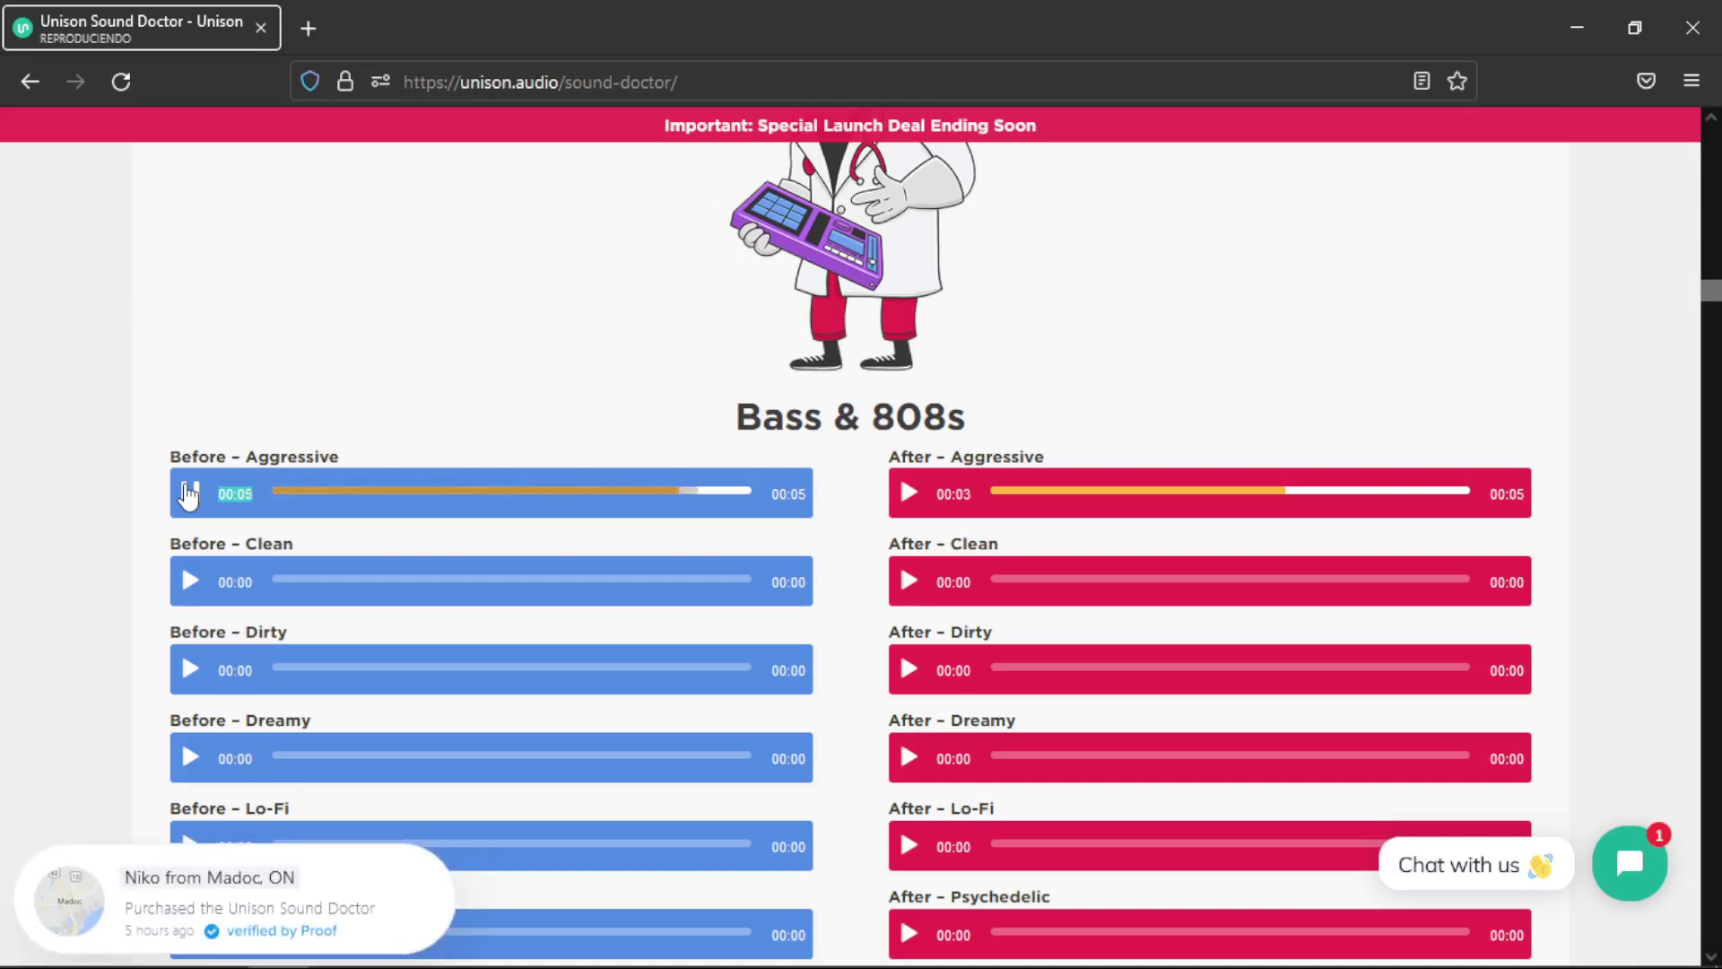
Step: Play the After Aggressive bass demo from the start and stop it at 00:03
click(1033, 491)
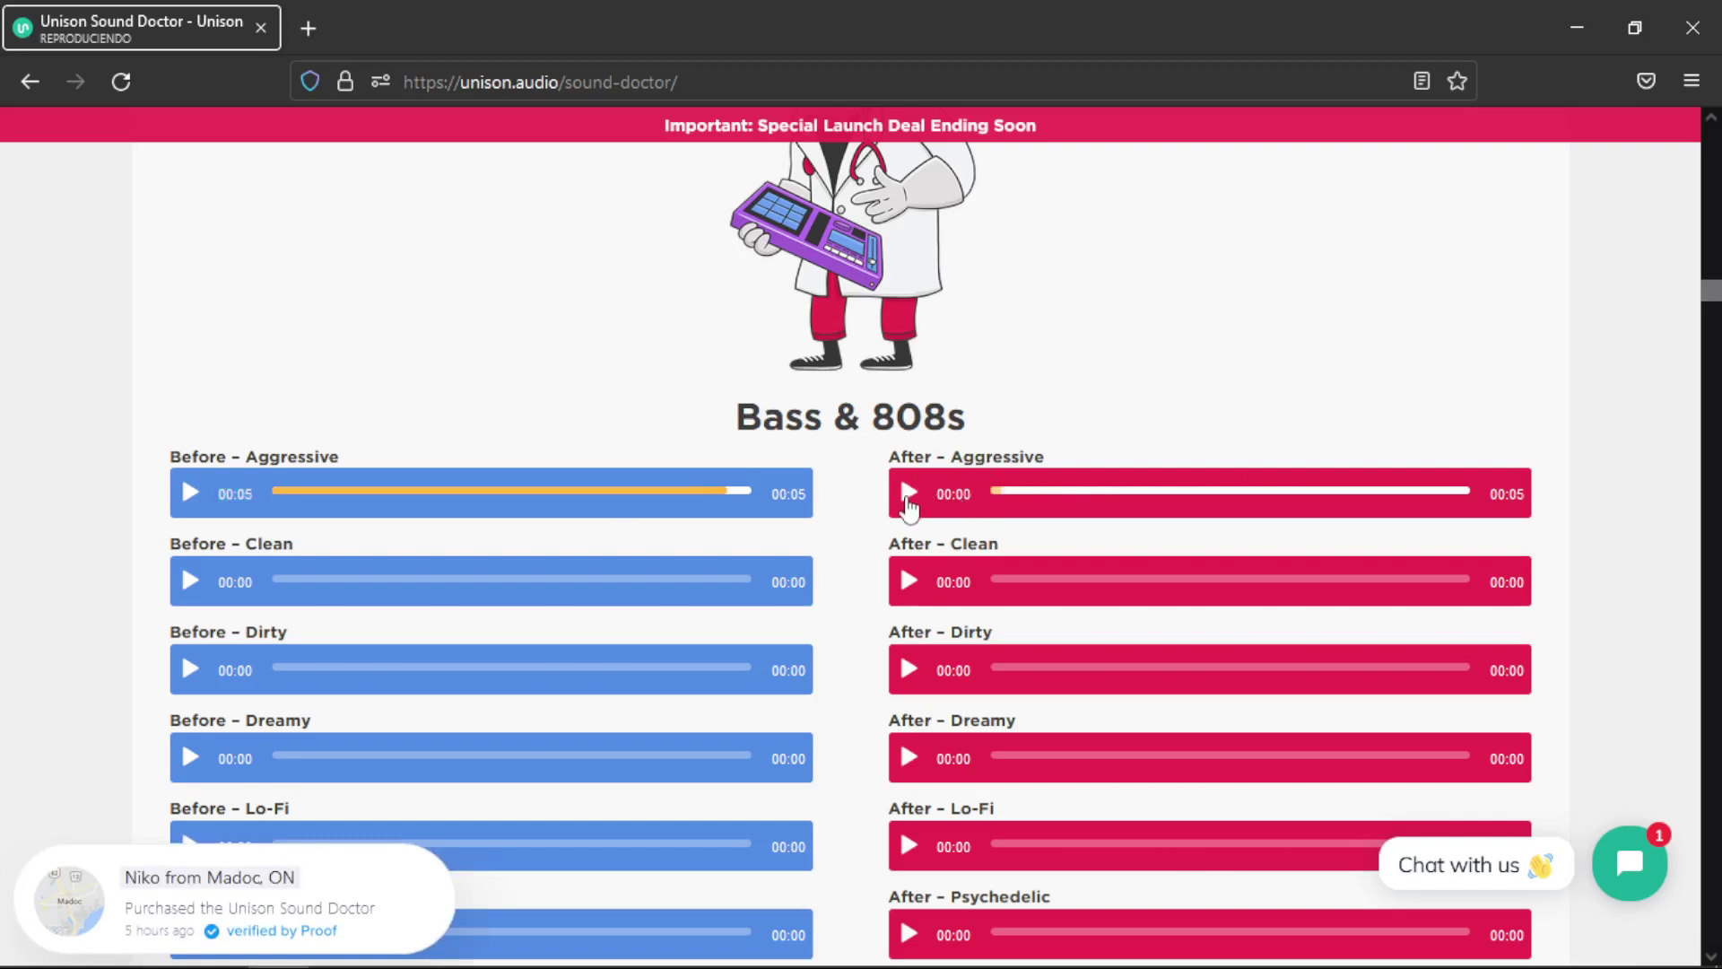
click(907, 508)
click(907, 508)
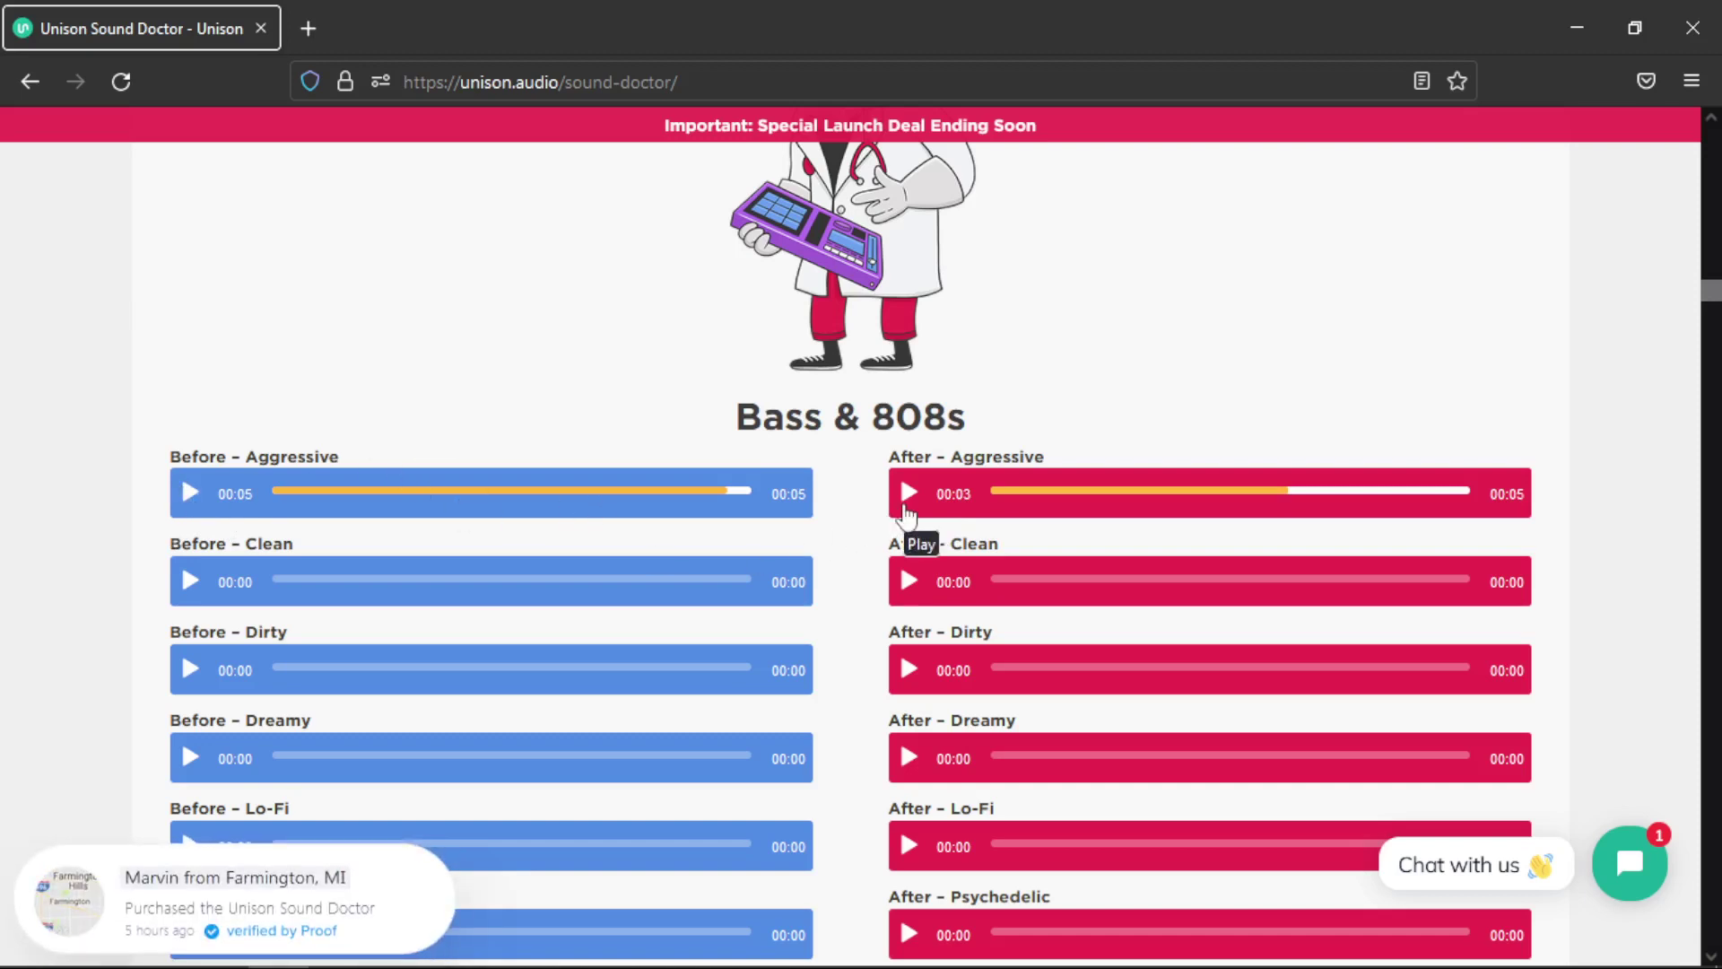
Step: Compare the Drums Before and After Aggressive demos, then scroll down through the sales page
scroll(839, 622, down, 15)
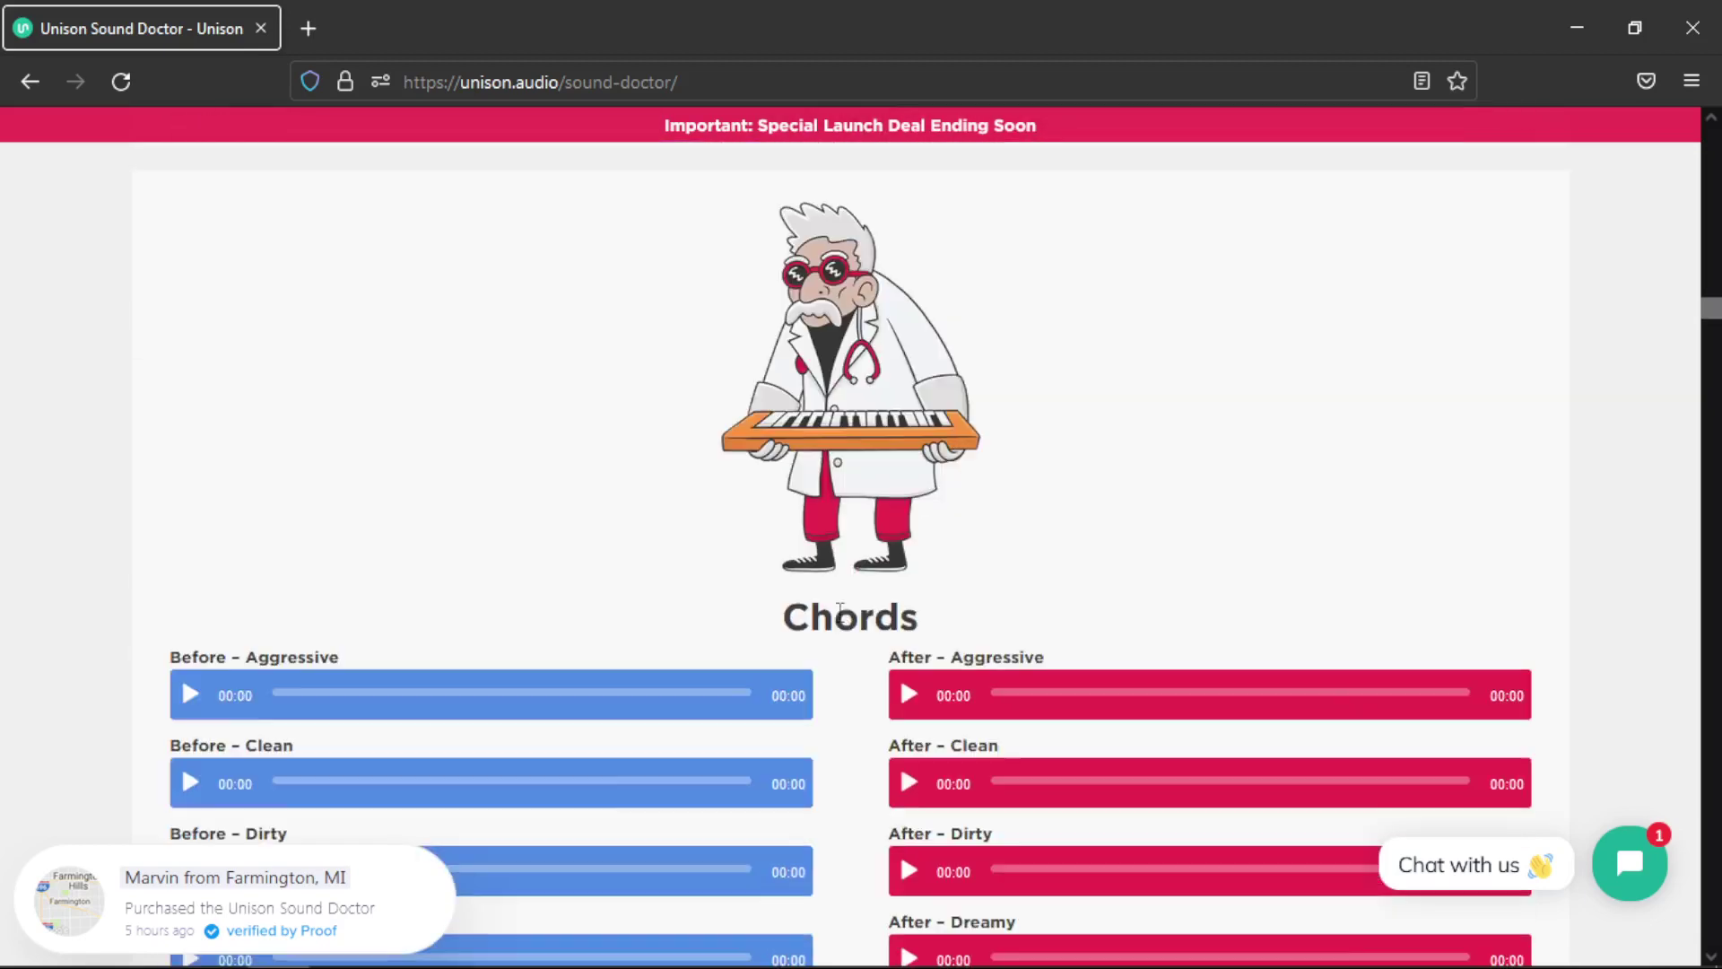
scroll(857, 591, down, 14)
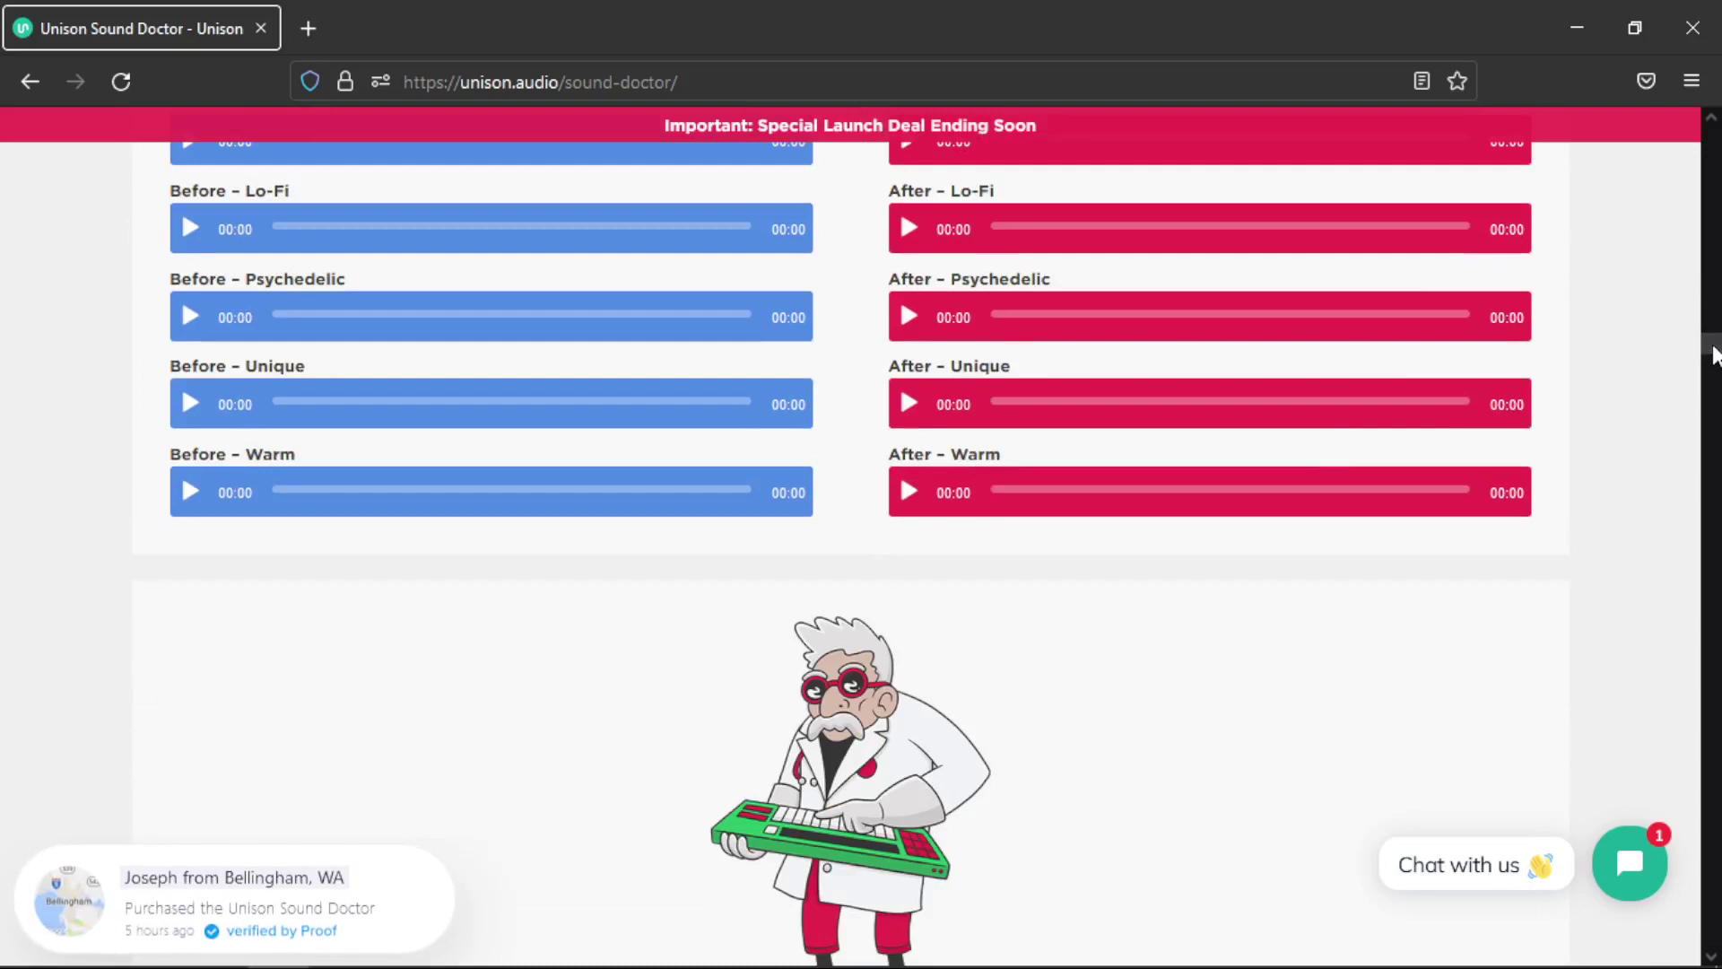
scroll(1713, 355, up, 4)
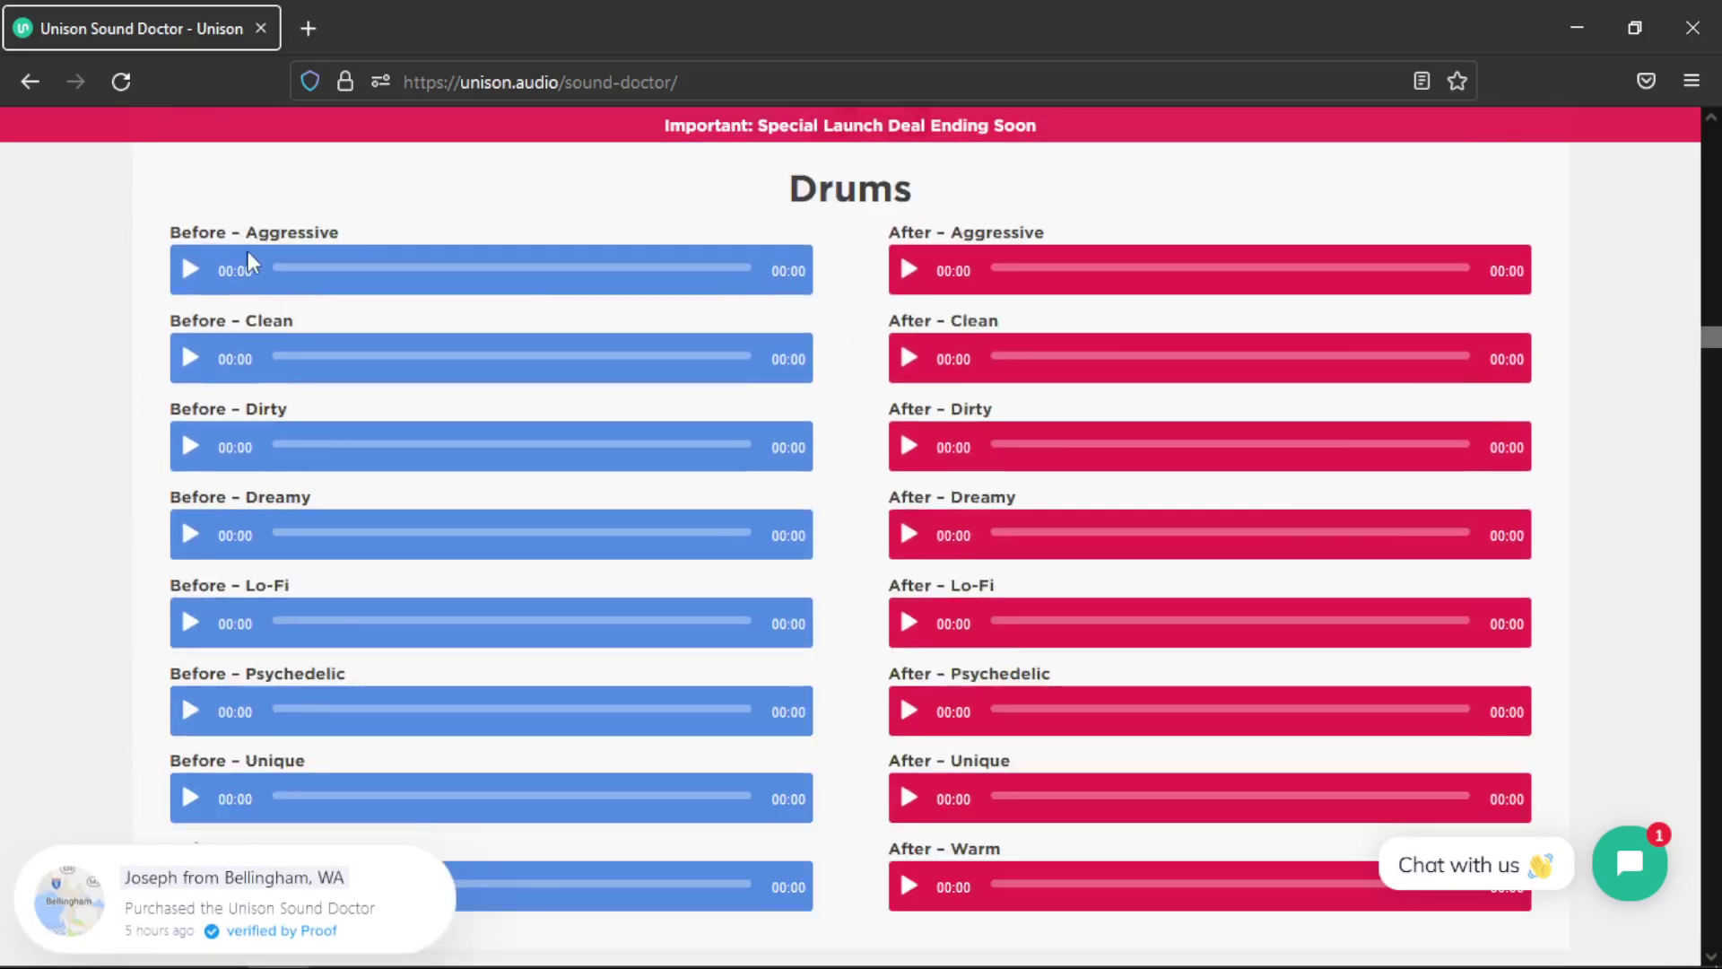
click(191, 270)
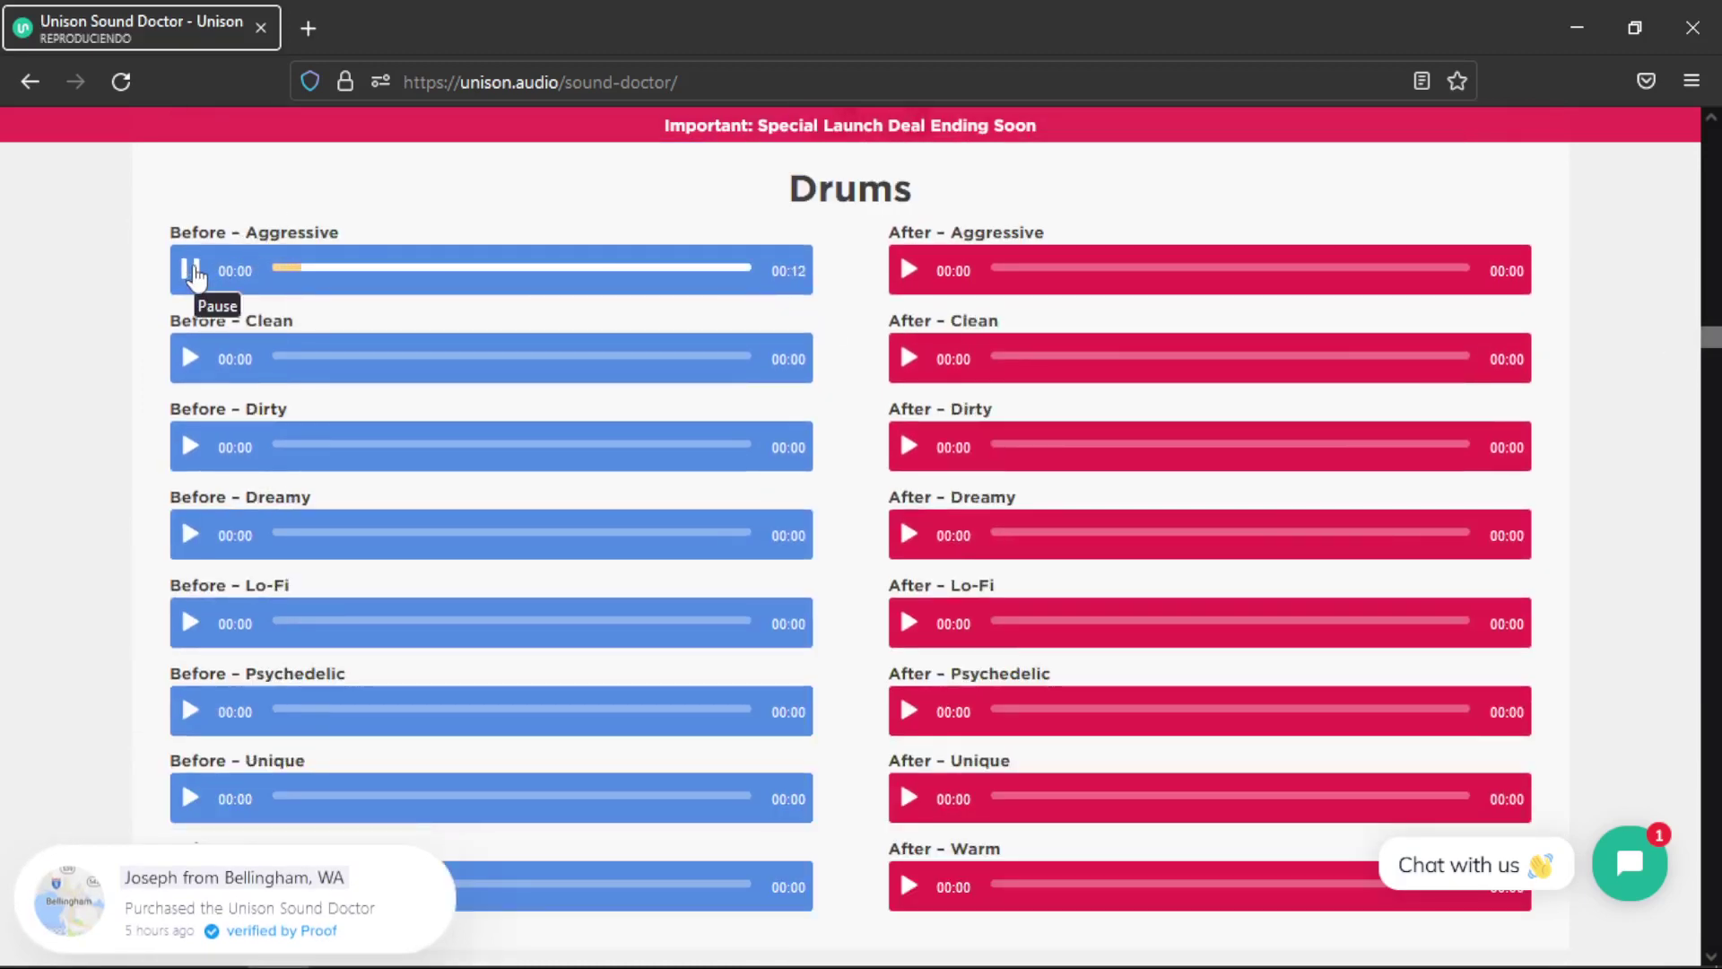
click(190, 270)
click(908, 270)
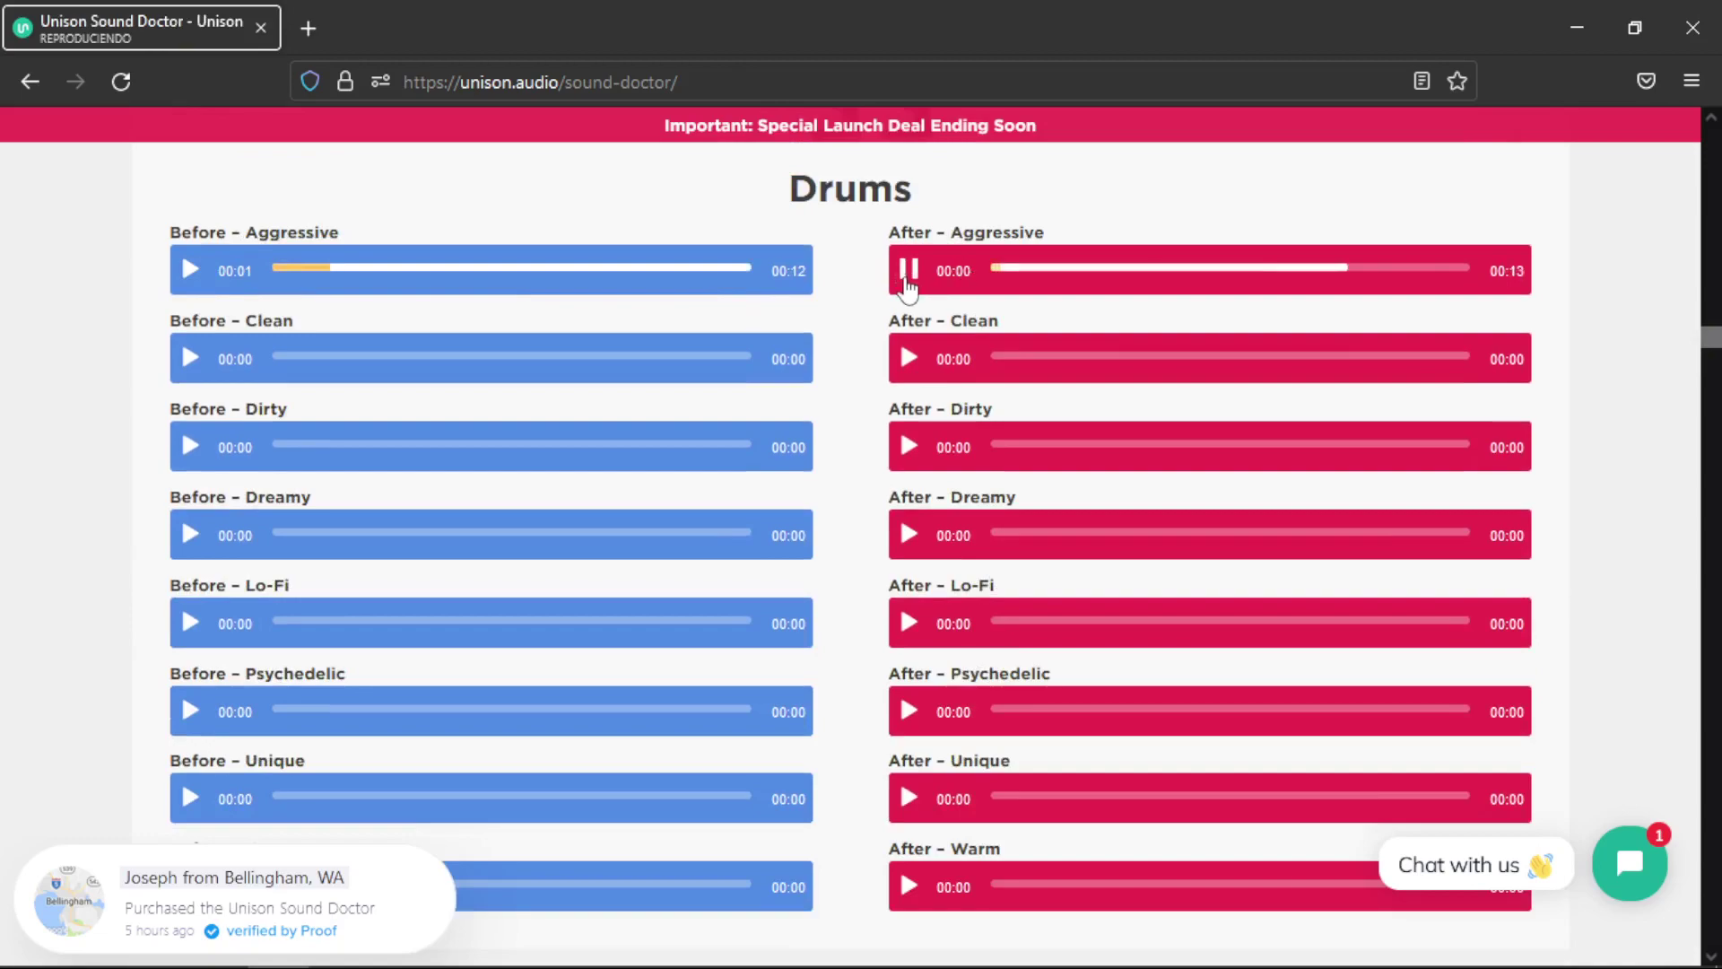
scroll(1711, 350, down, 10)
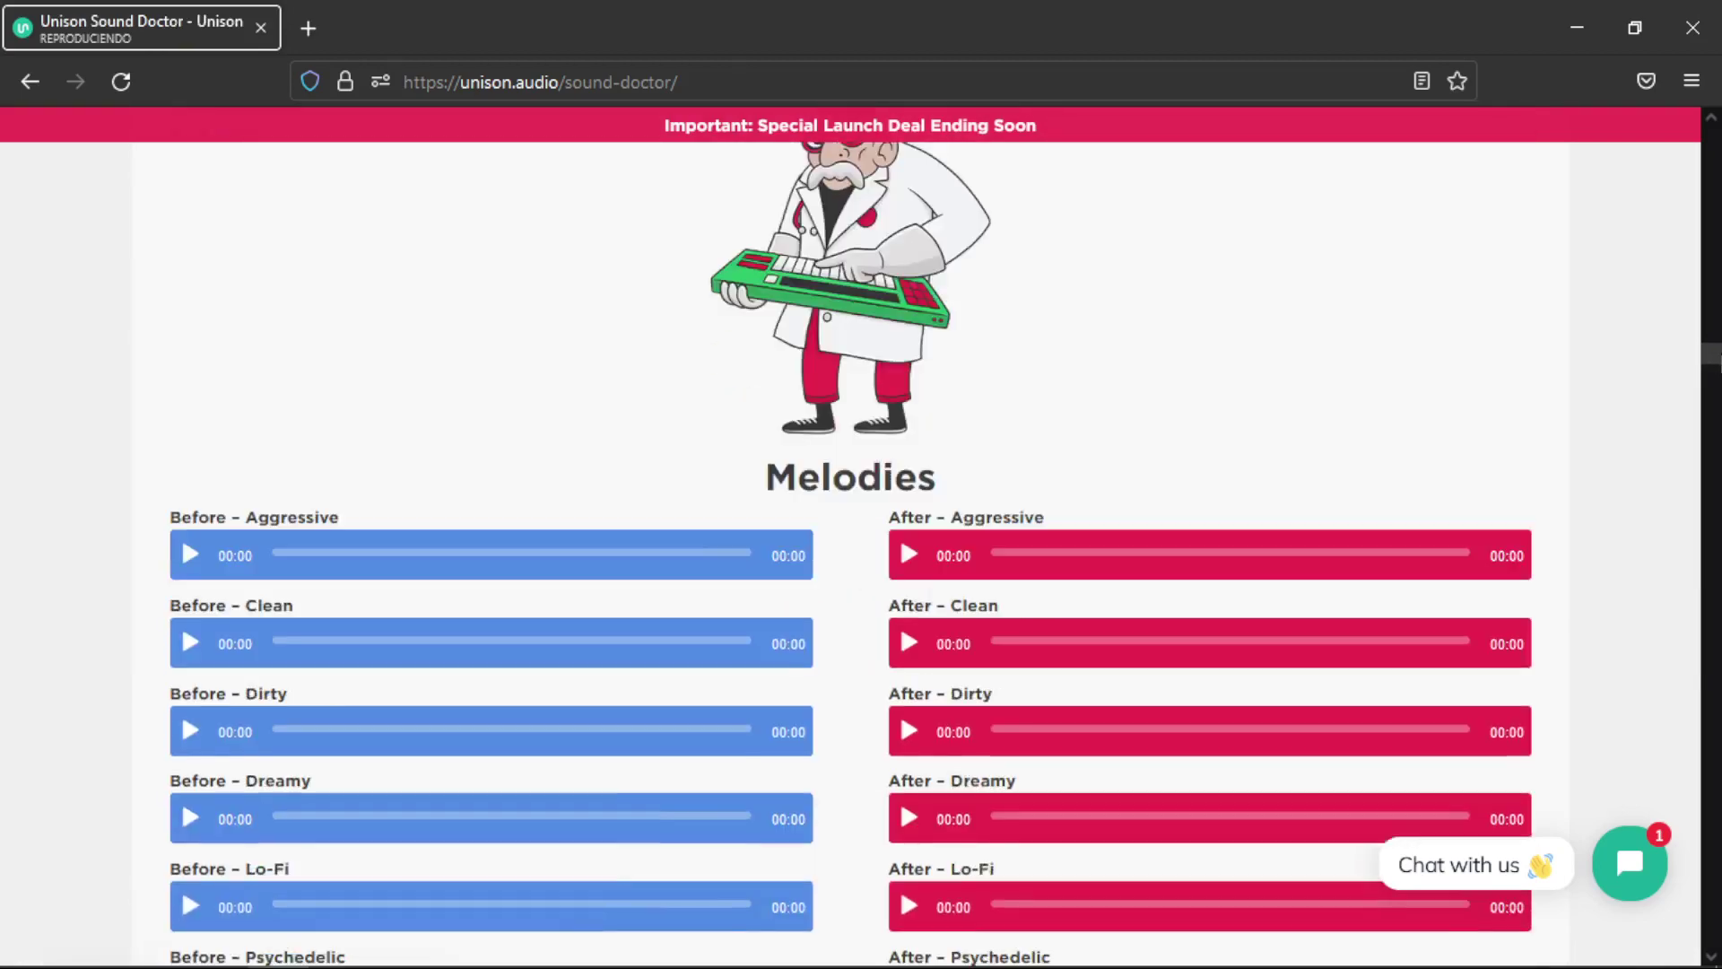
scroll(1711, 350, down, 20)
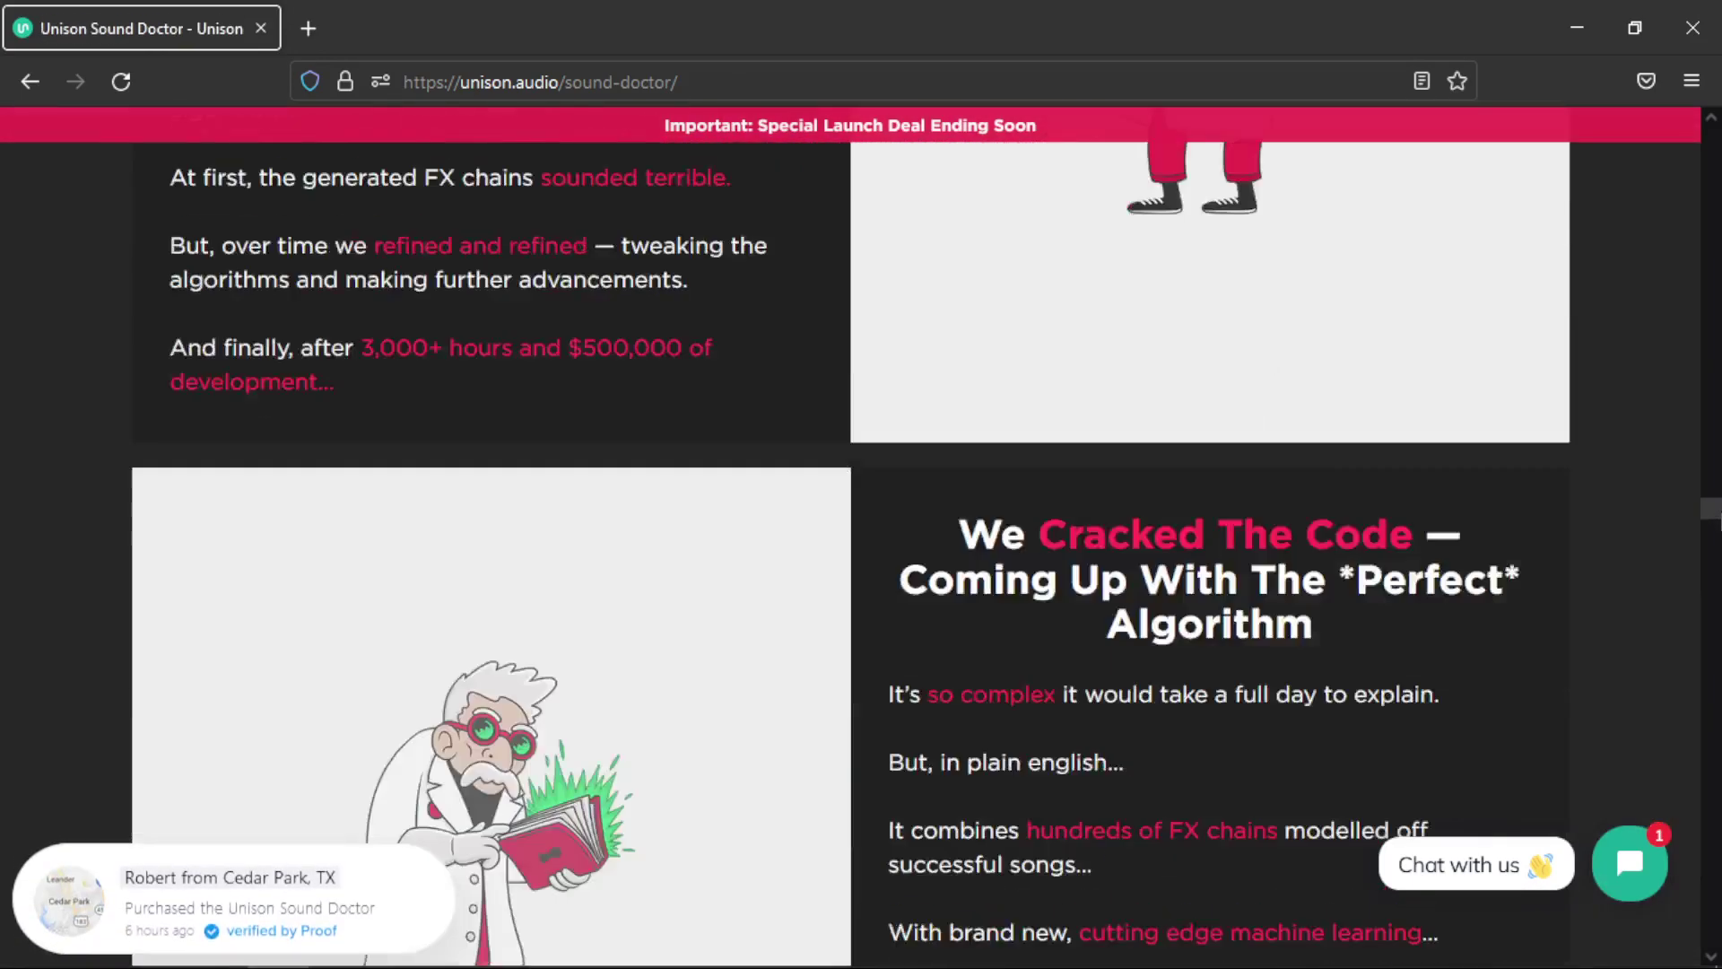
scroll(1112, 750, down, 10)
scroll(1112, 750, down, 10)
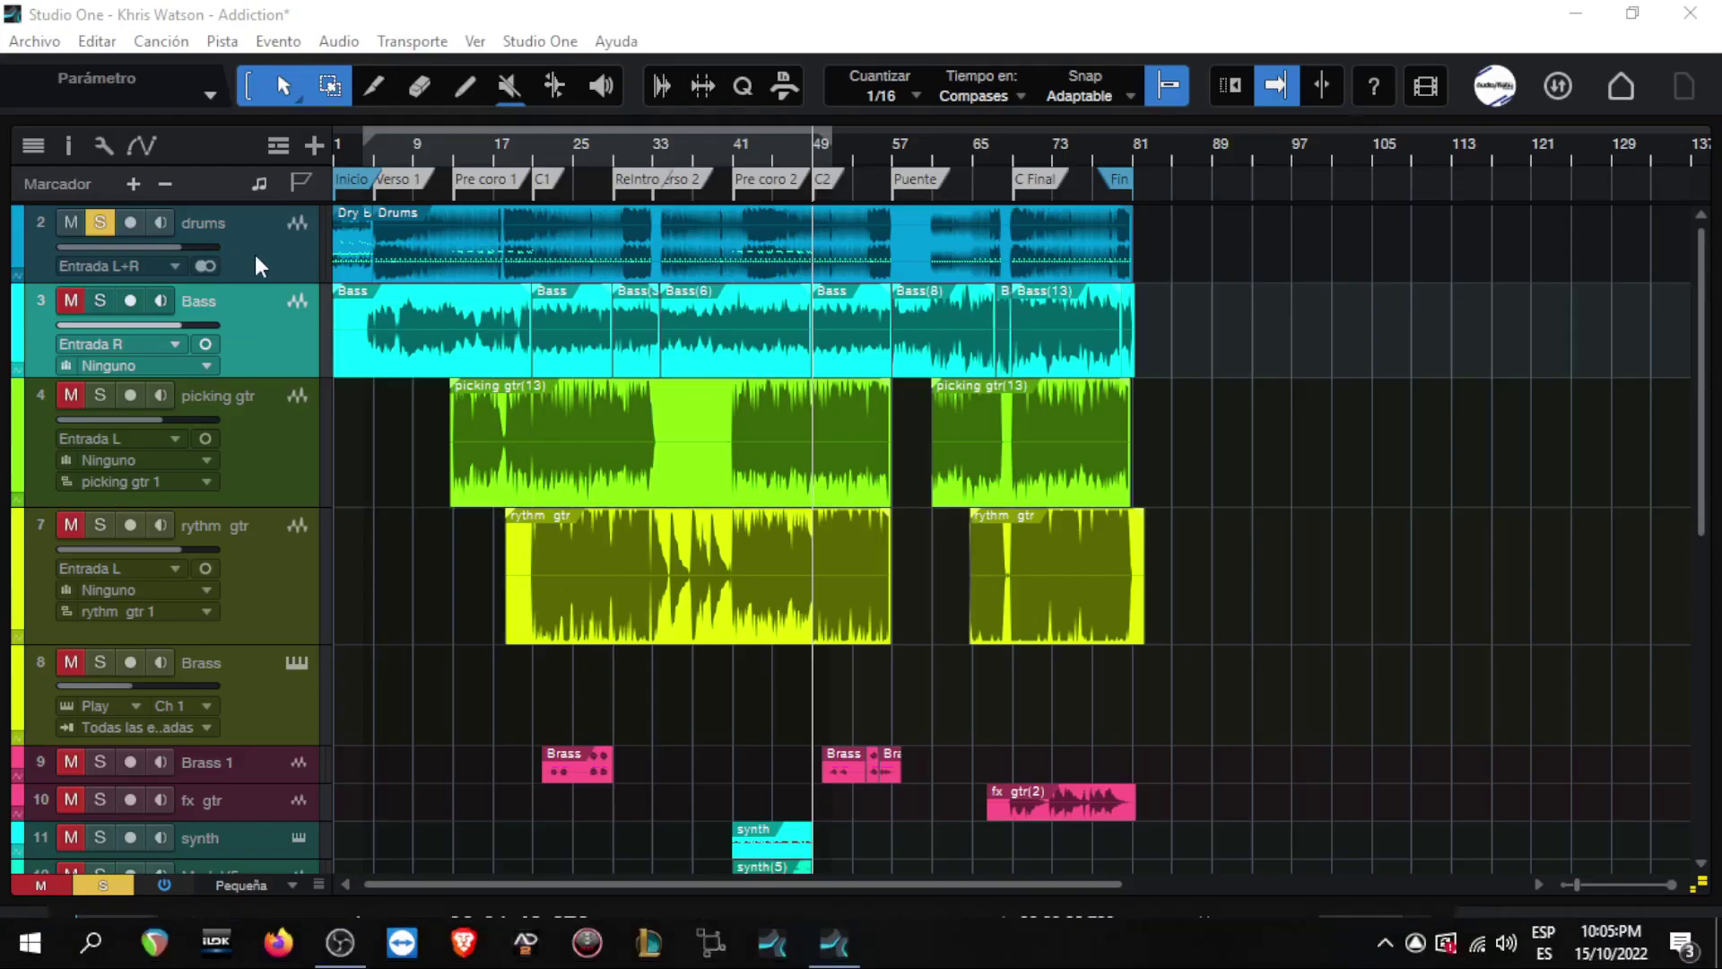
Step: Open the mixer with F3 and insert Unison Sound Doctor on the drums channel via a 'doc' search
click(255, 254)
key(F3)
click(258, 254)
click(131, 407)
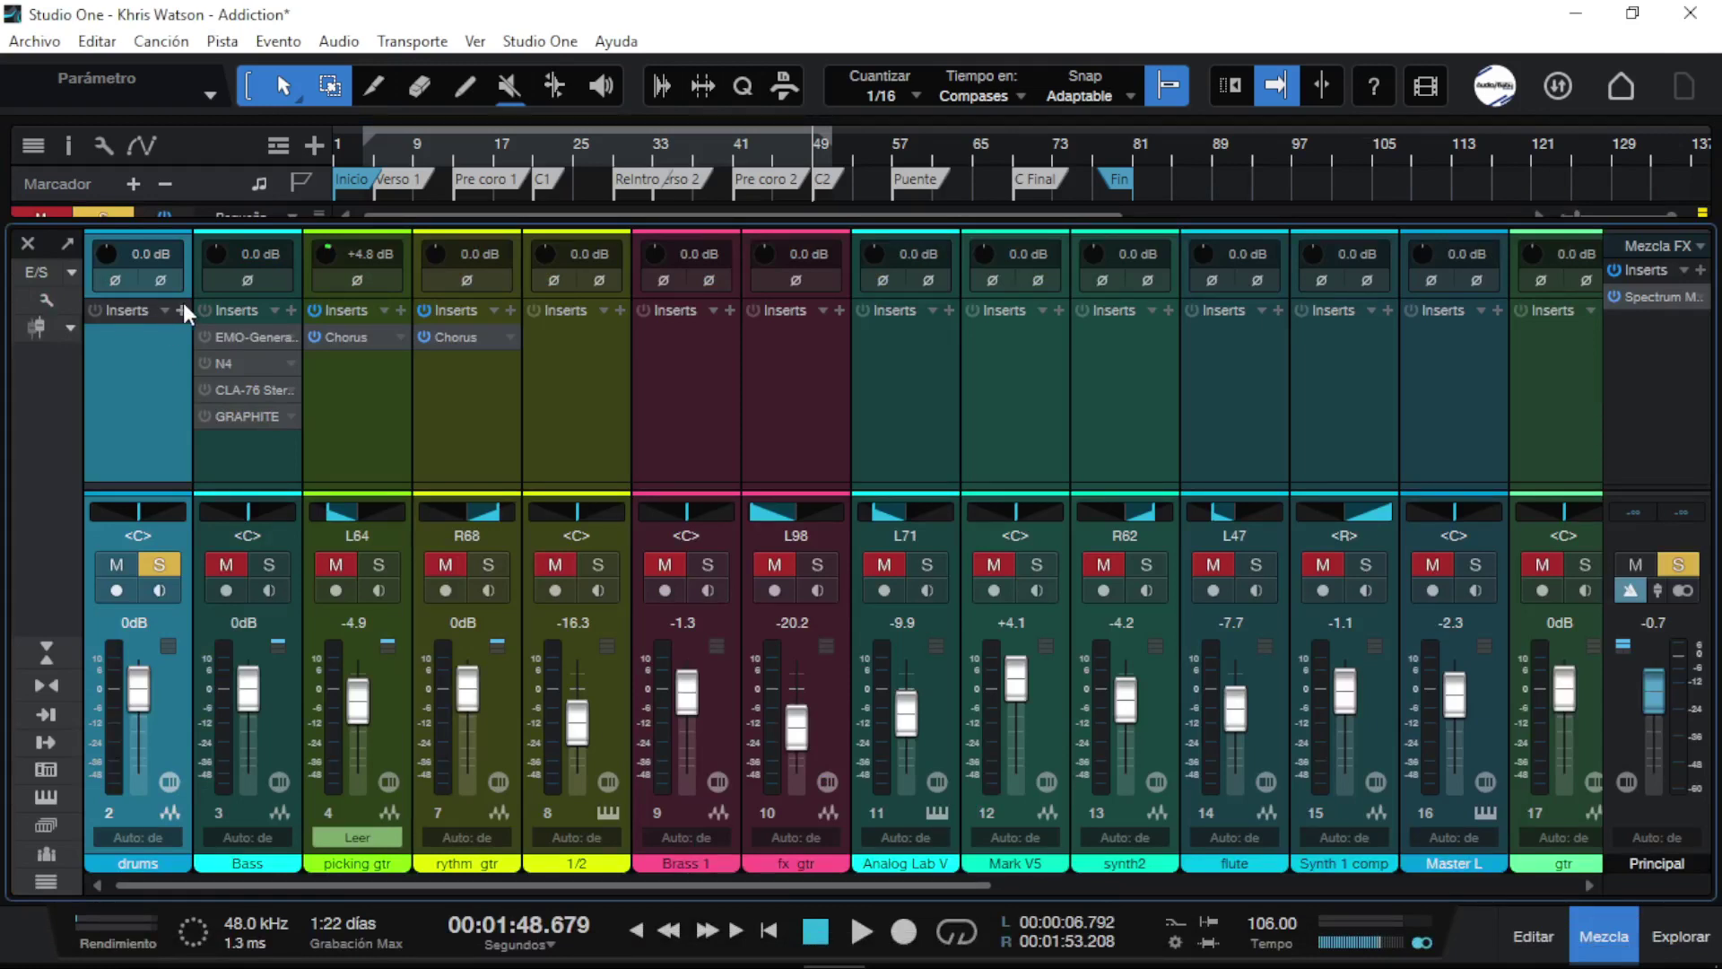
click(179, 310)
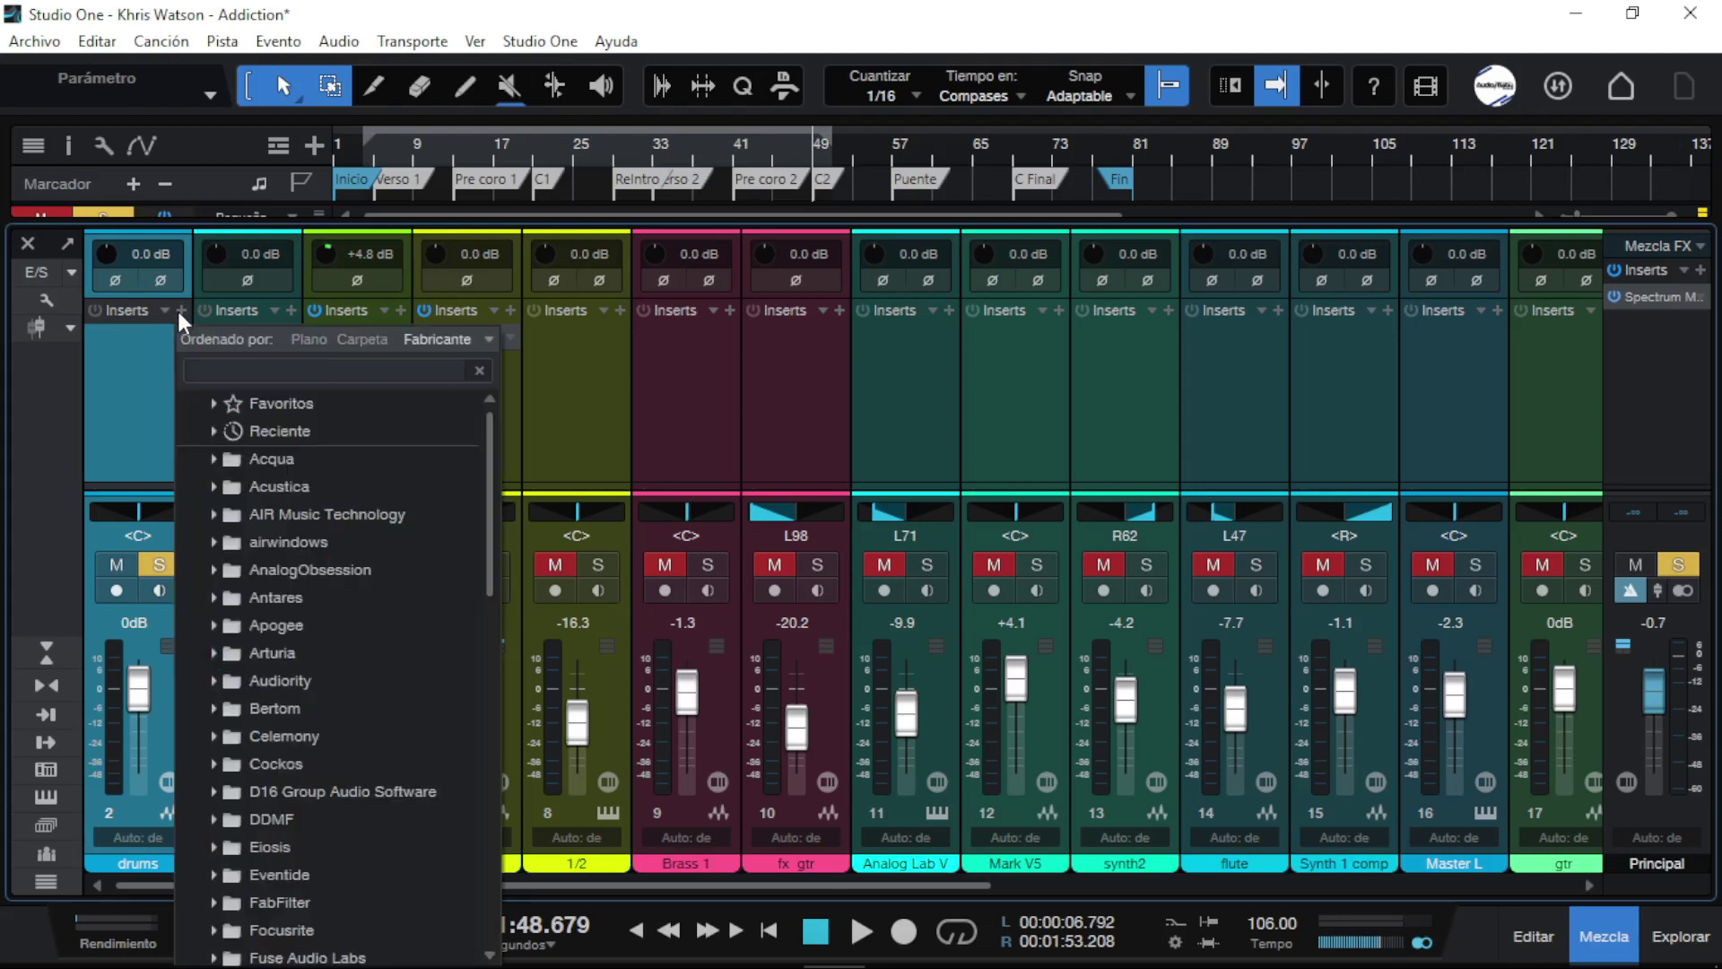
text(doc)
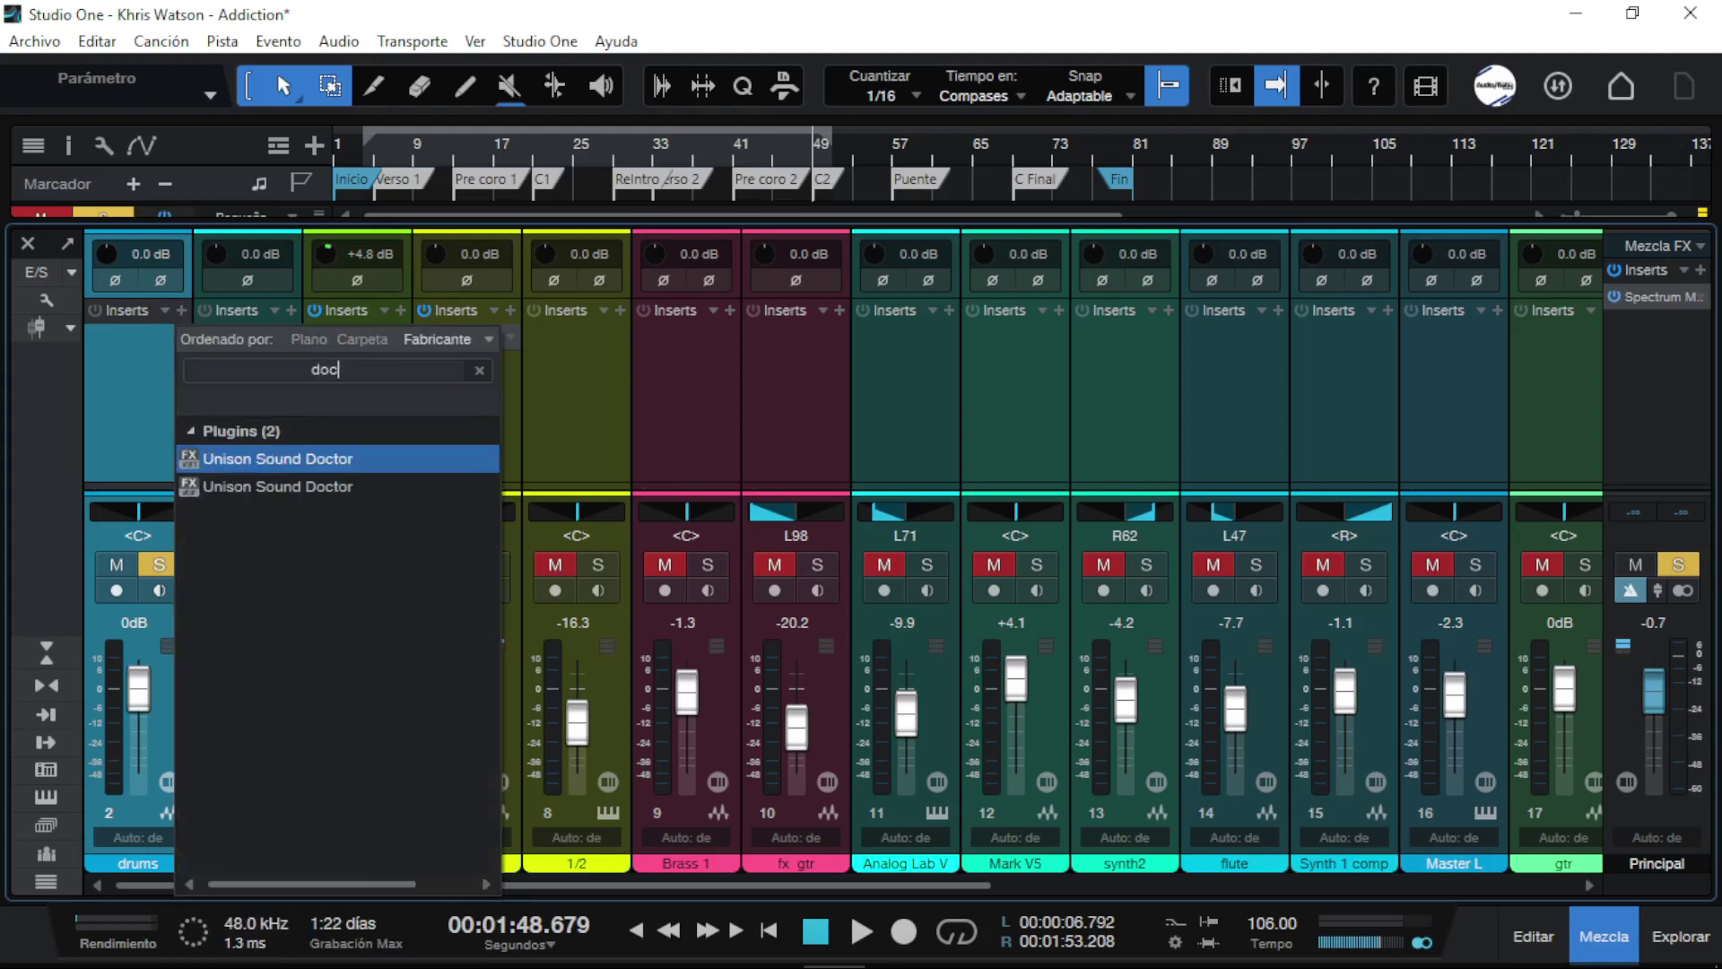
click(176, 310)
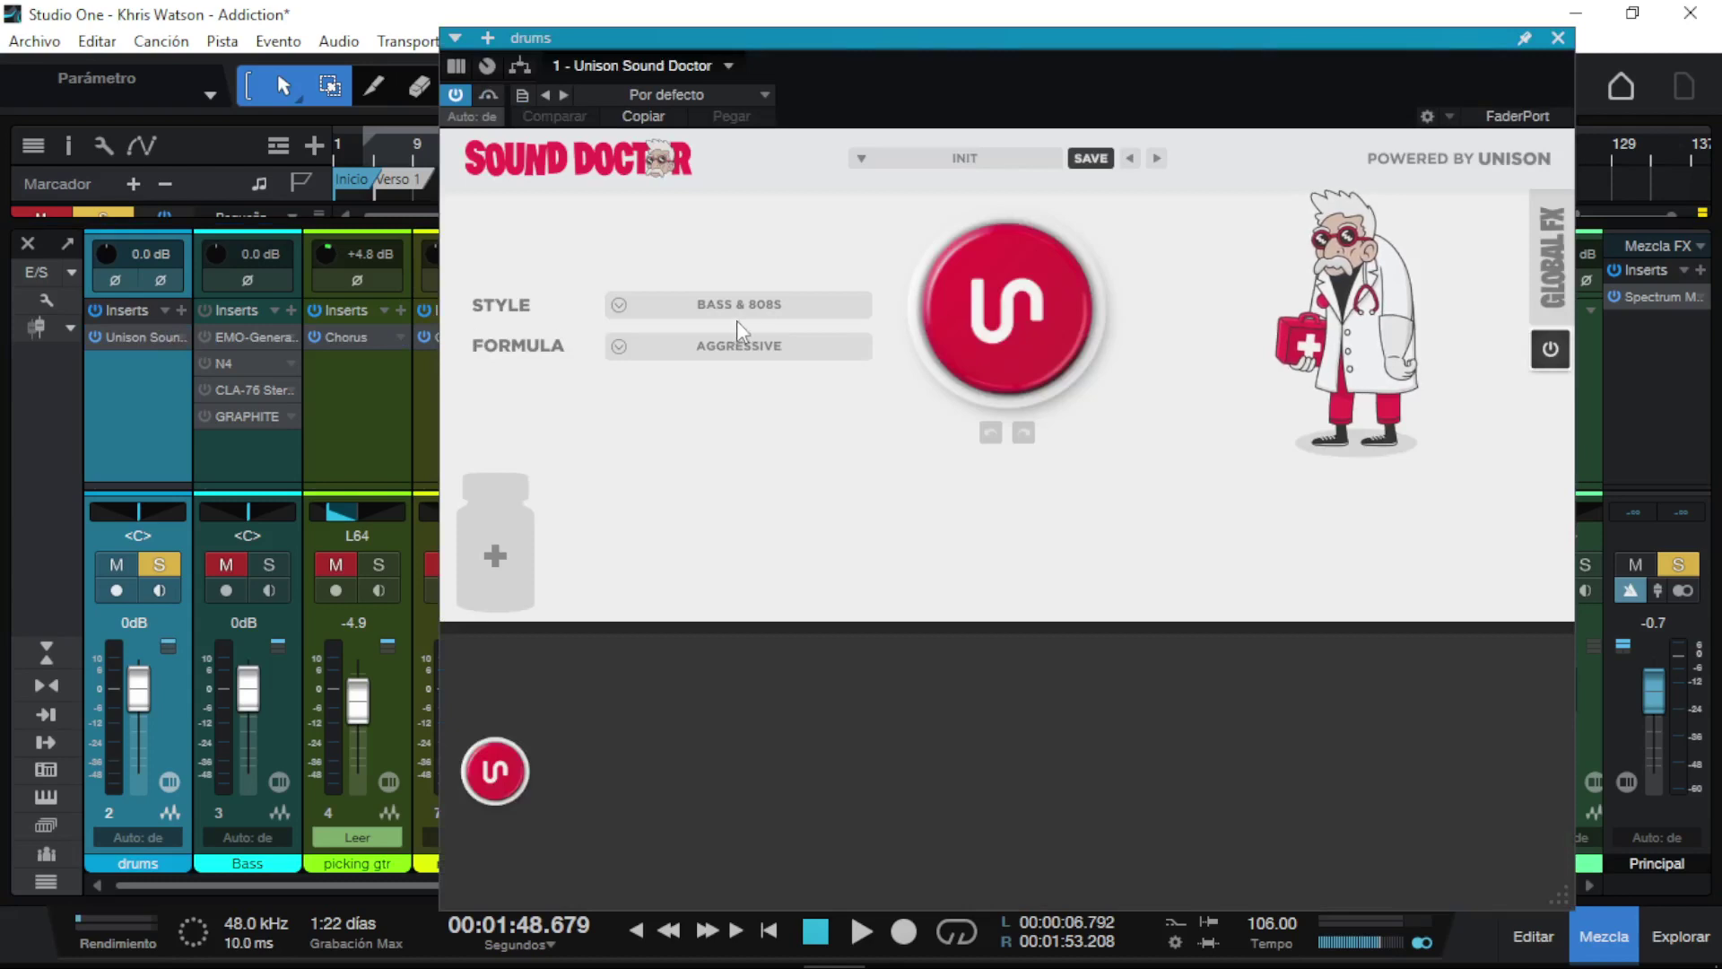
Step: Set the Sound Doctor style to Drums and browse the presets without loading one
click(749, 305)
click(707, 376)
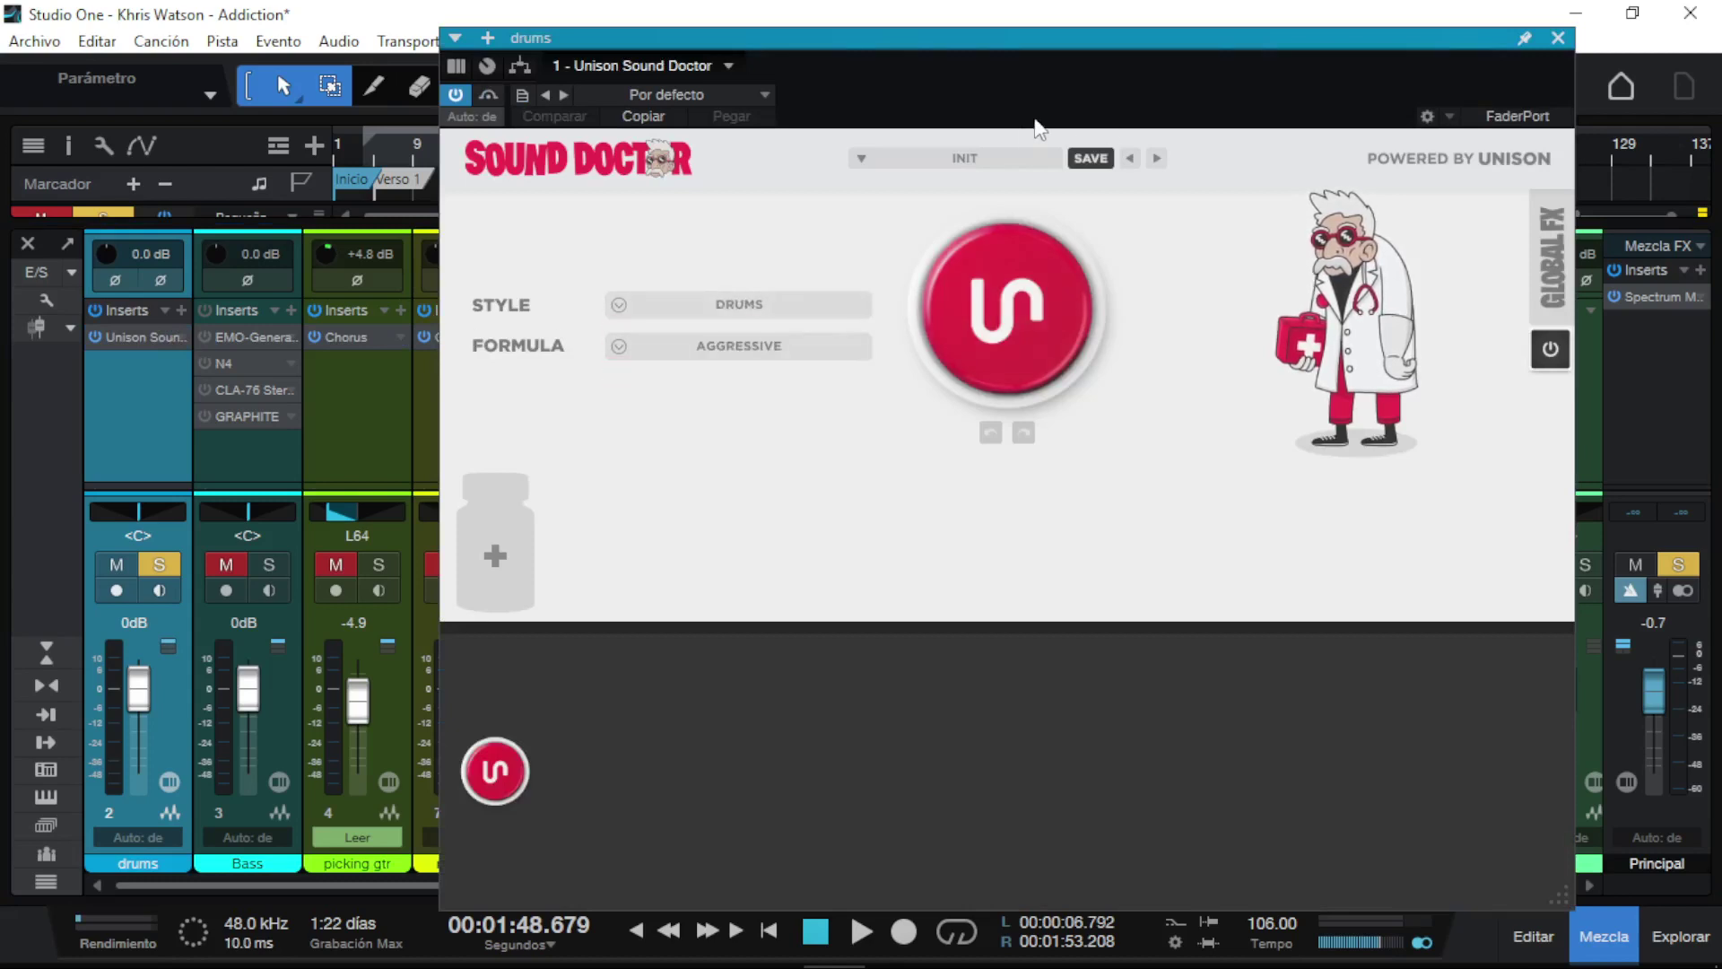
click(987, 157)
mouse_move(991, 213)
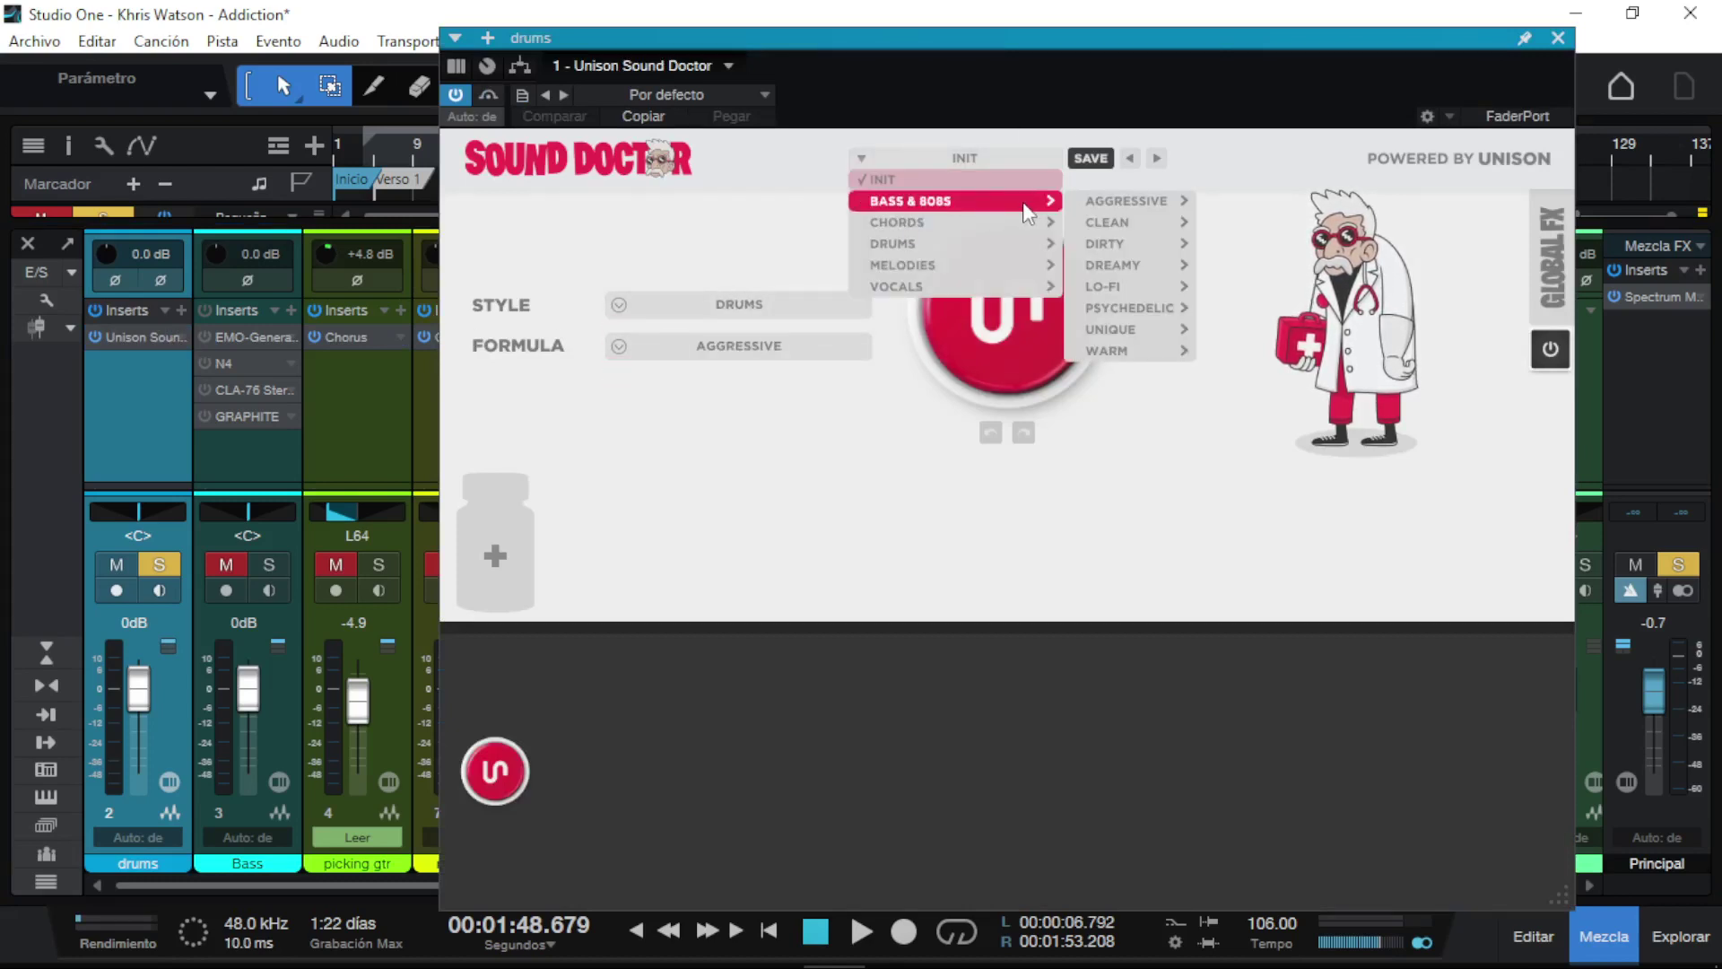
mouse_move(972, 253)
mouse_move(1157, 243)
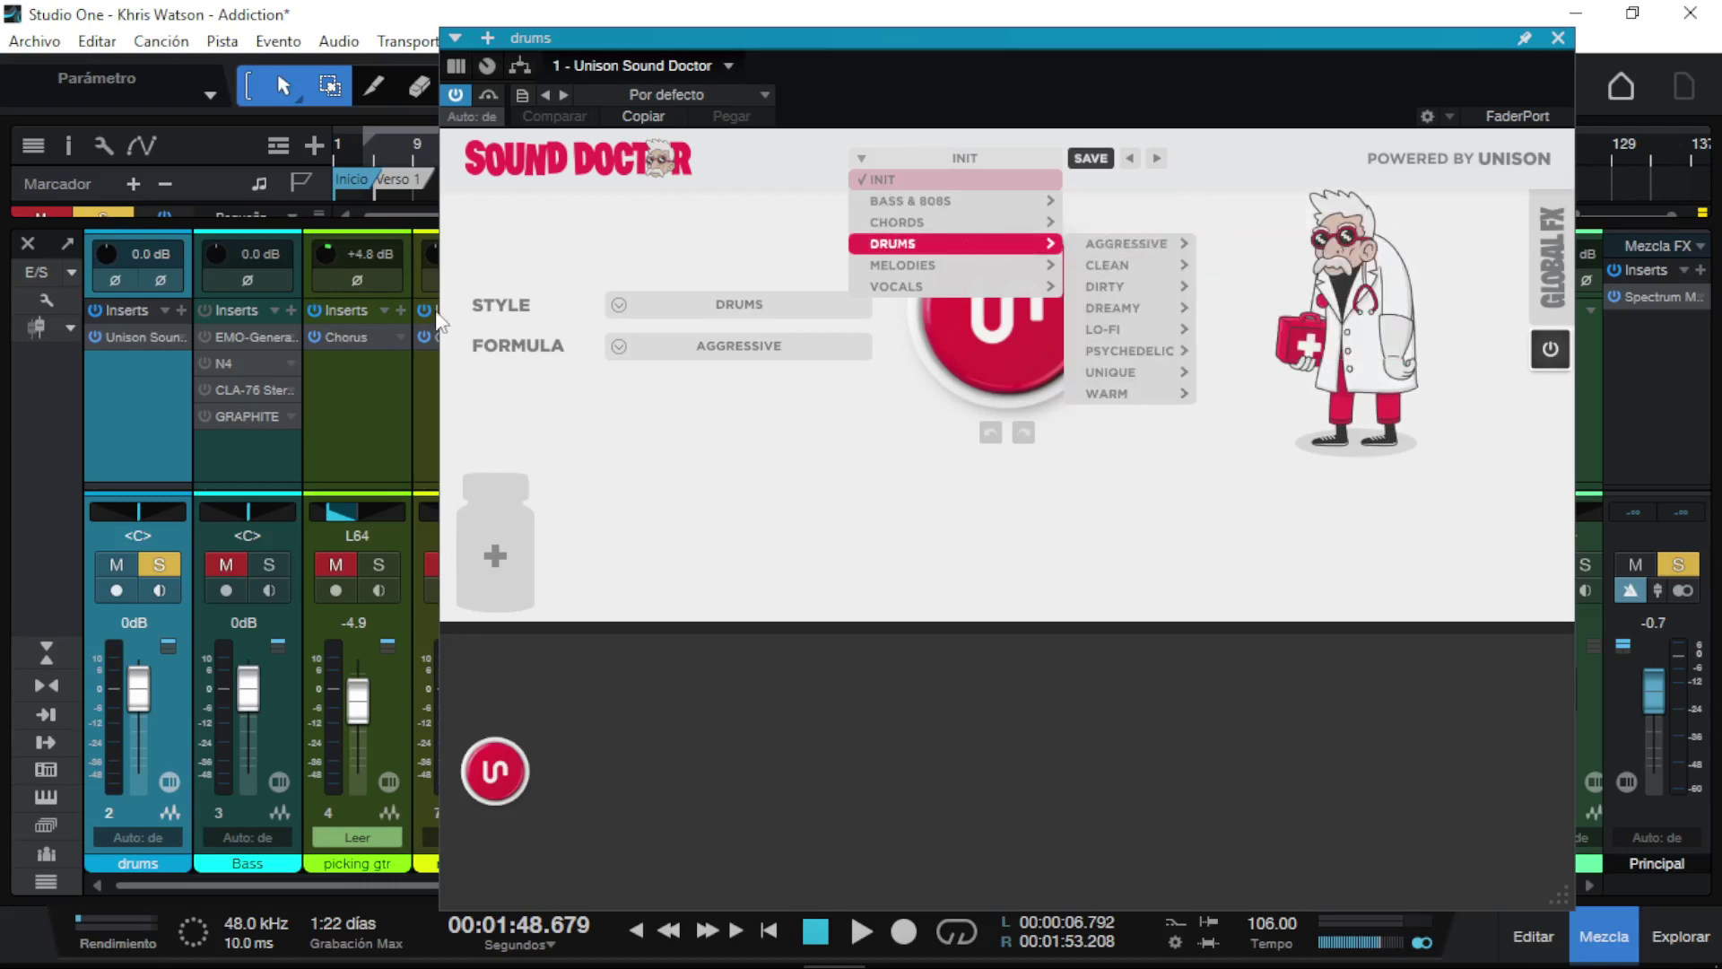
click(715, 397)
Step: Keep the Aggressive formula and generate a Noise, Compress, Filter and Width chain during playback
click(740, 346)
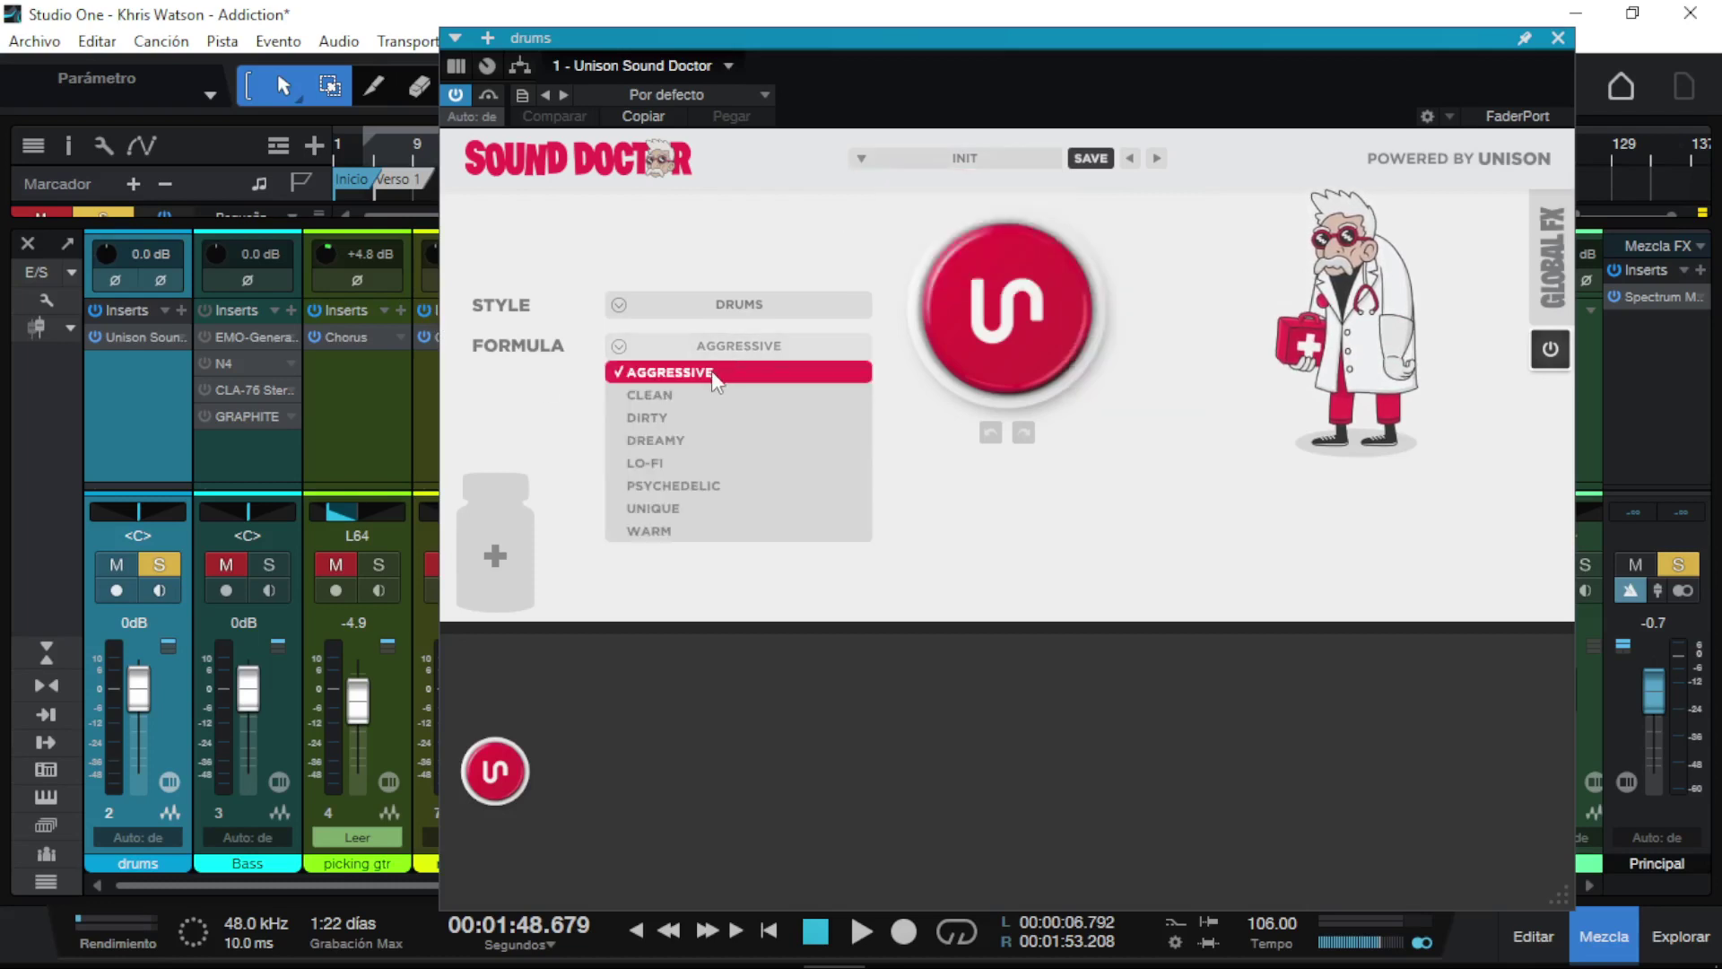
click(712, 369)
key(space)
click(1015, 318)
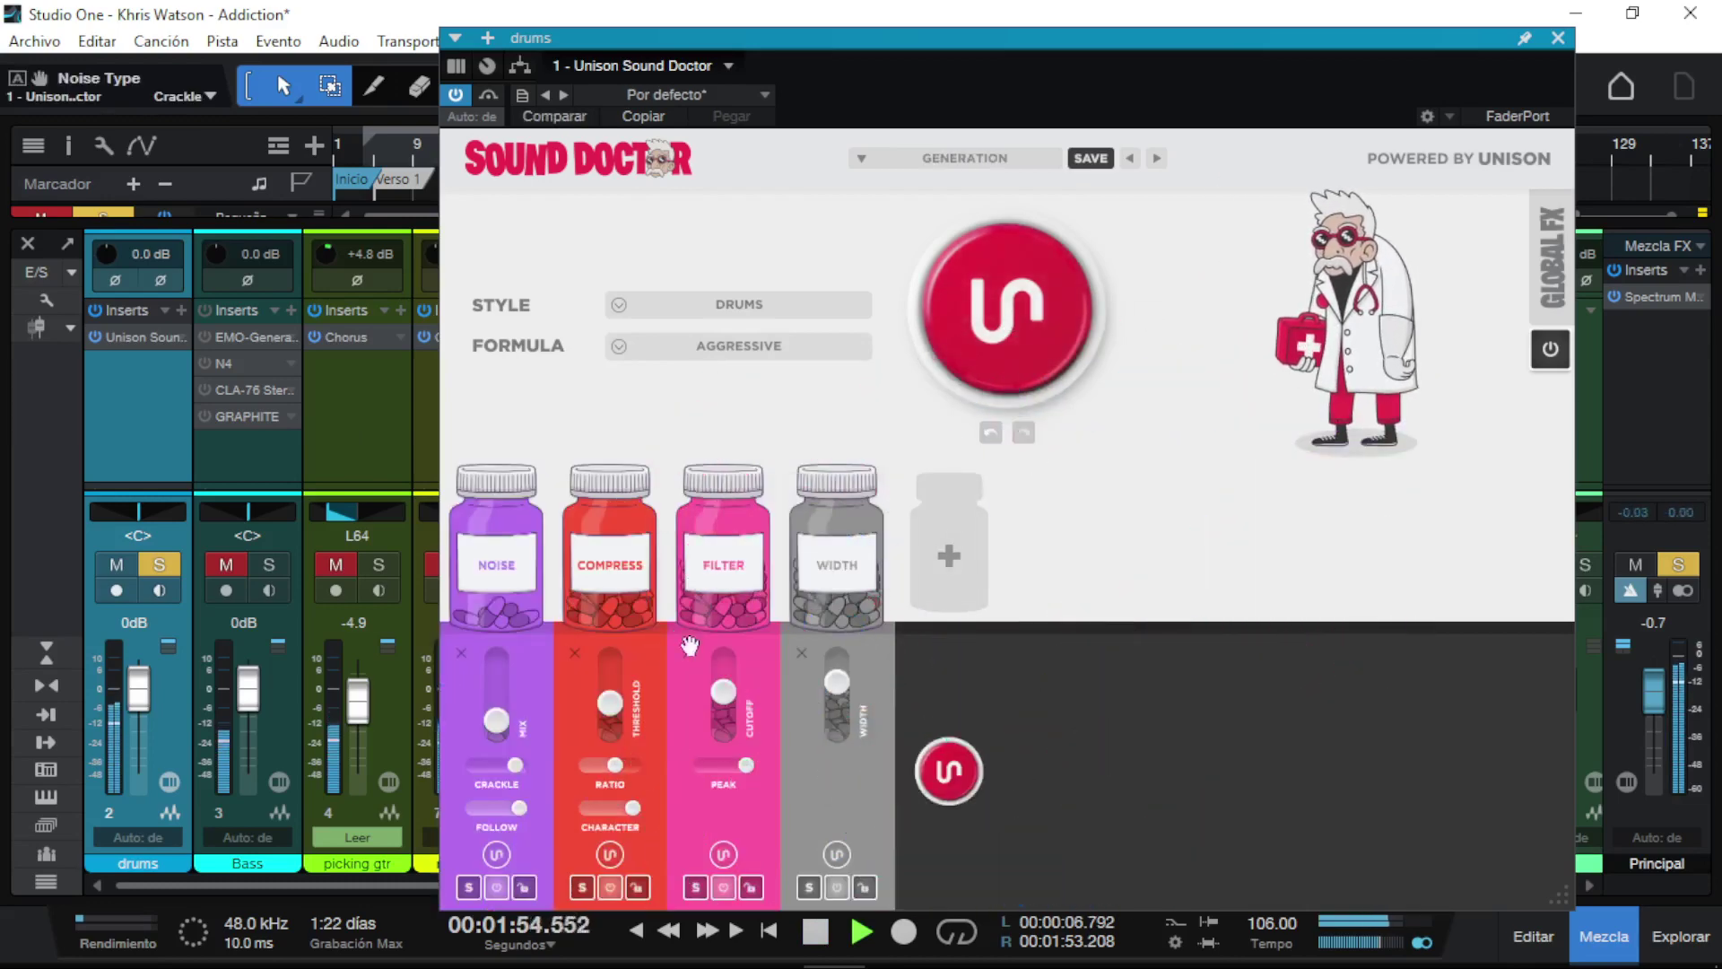
Step: Turn the Noise mix down to 0%, raise the Filter cutoff, then stop playback and view Global FX
drag(496, 720, 507, 773)
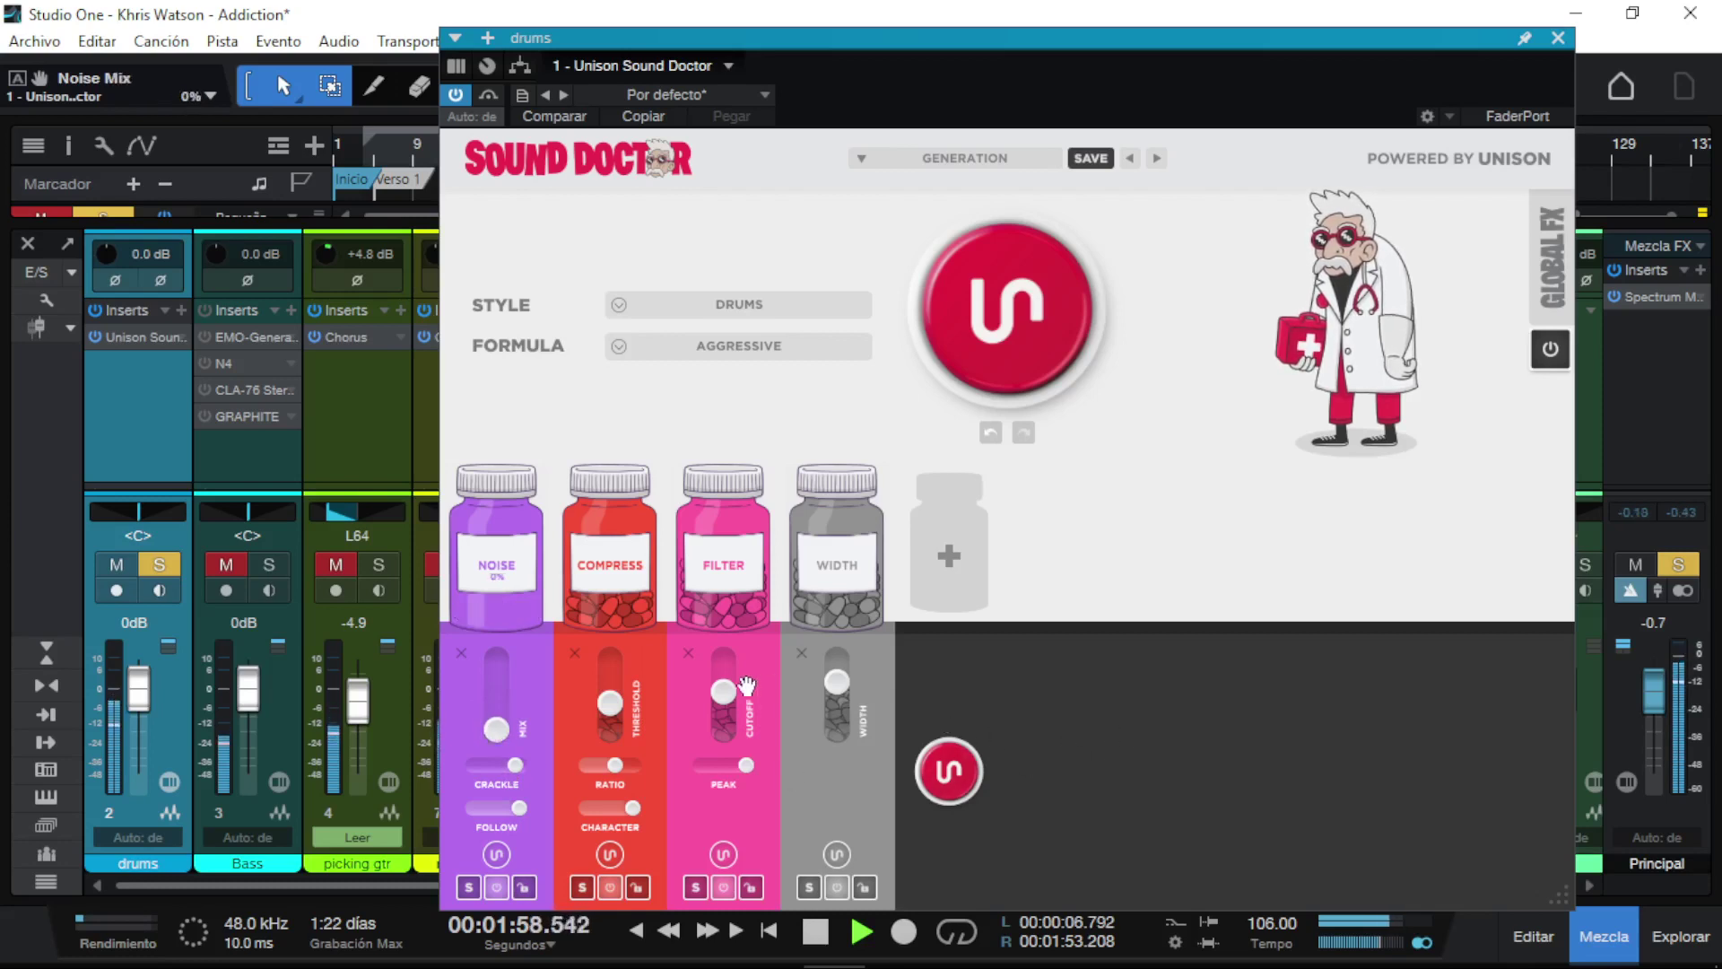
mouse_move(723, 690)
mouse_down()
mouse_move(728, 662)
mouse_move(730, 712)
mouse_move(730, 687)
mouse_up()
key(space)
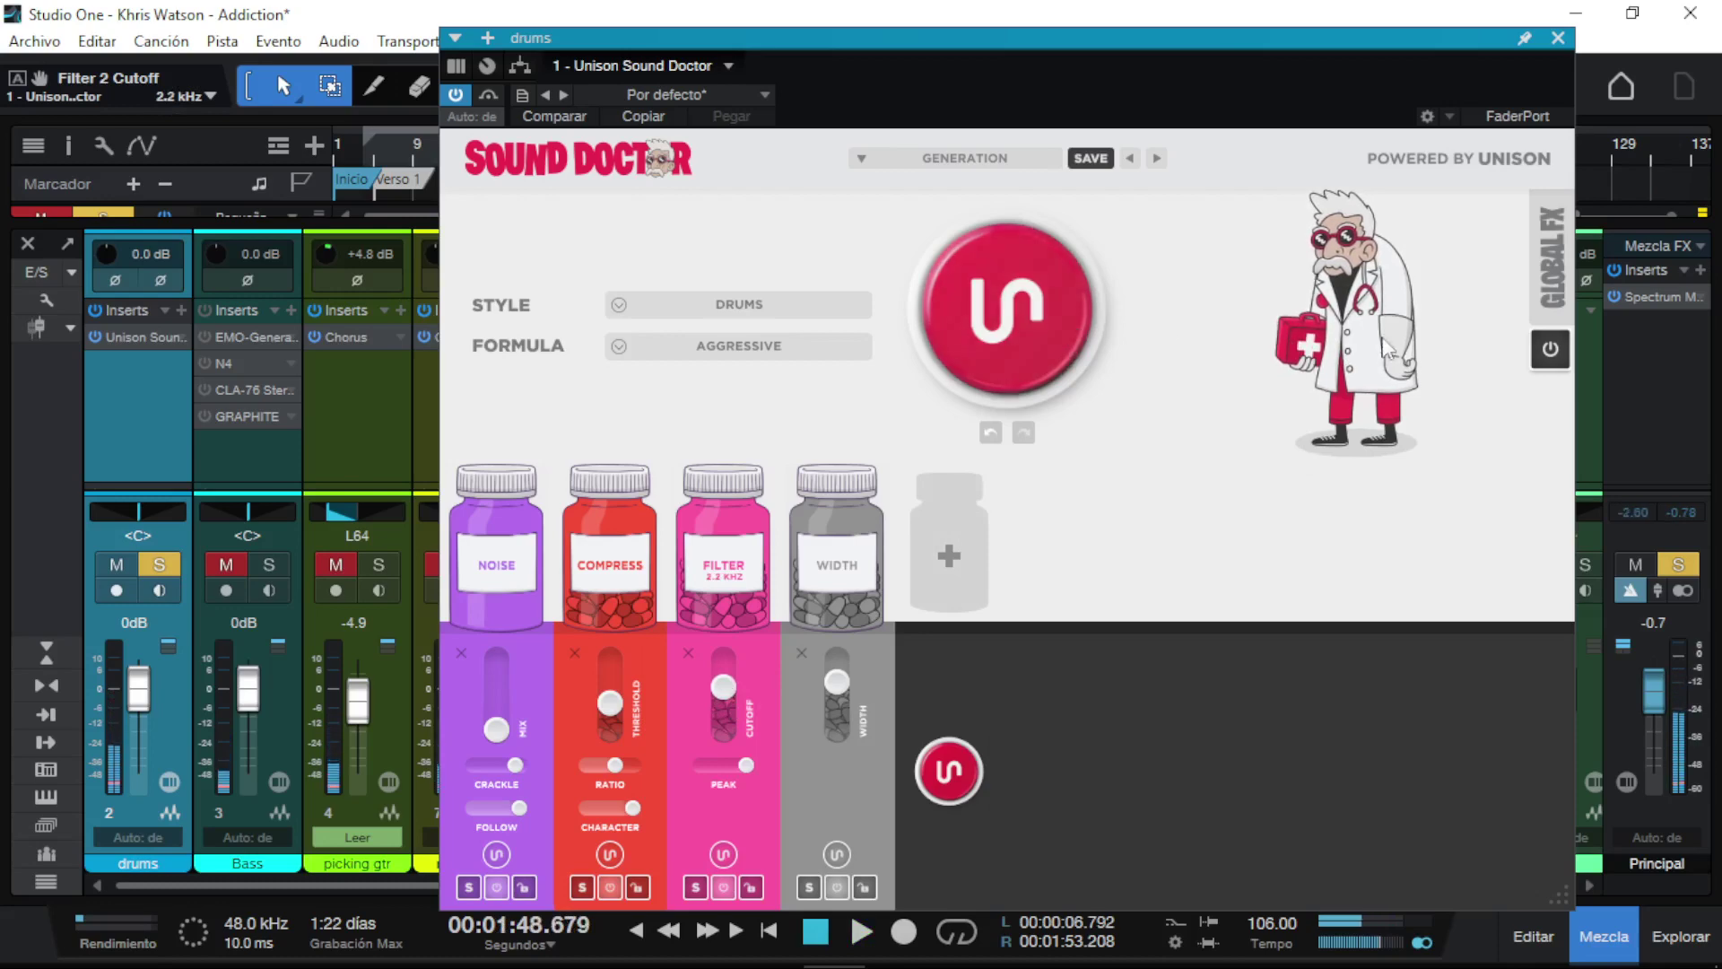
click(1544, 262)
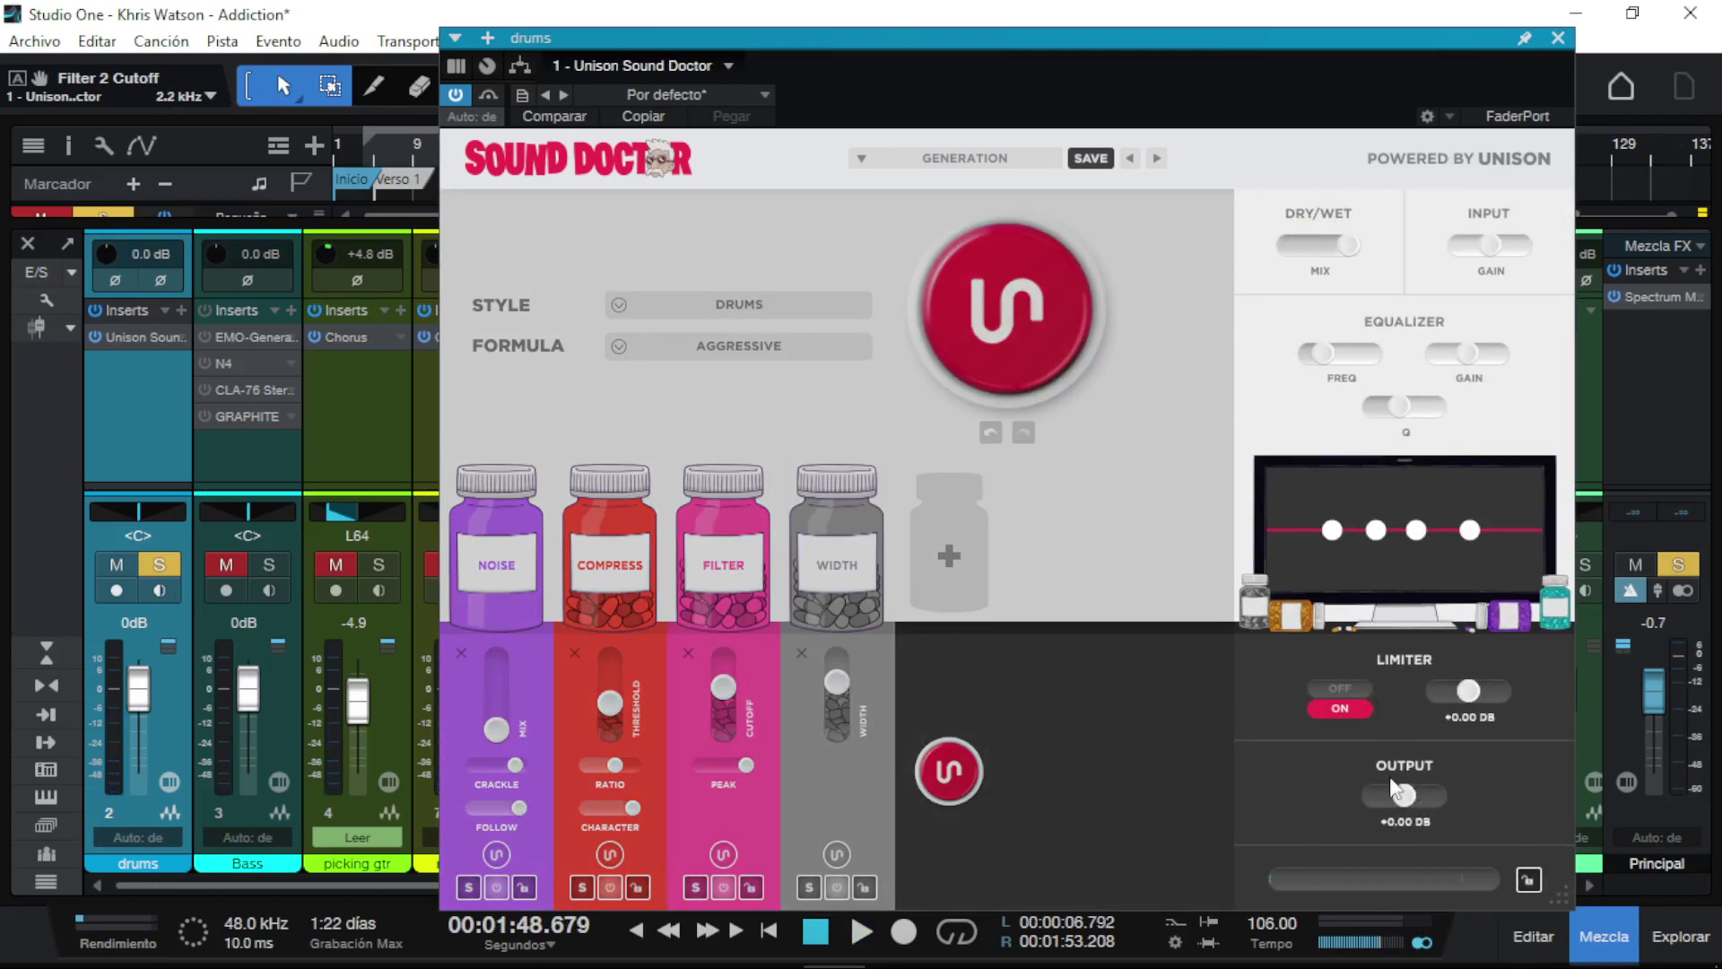
Step: Insert Pro EQ on picking gtr with Auto gain on, LMF boosted near 514 Hz and MF cut near 2 kHz
click(401, 311)
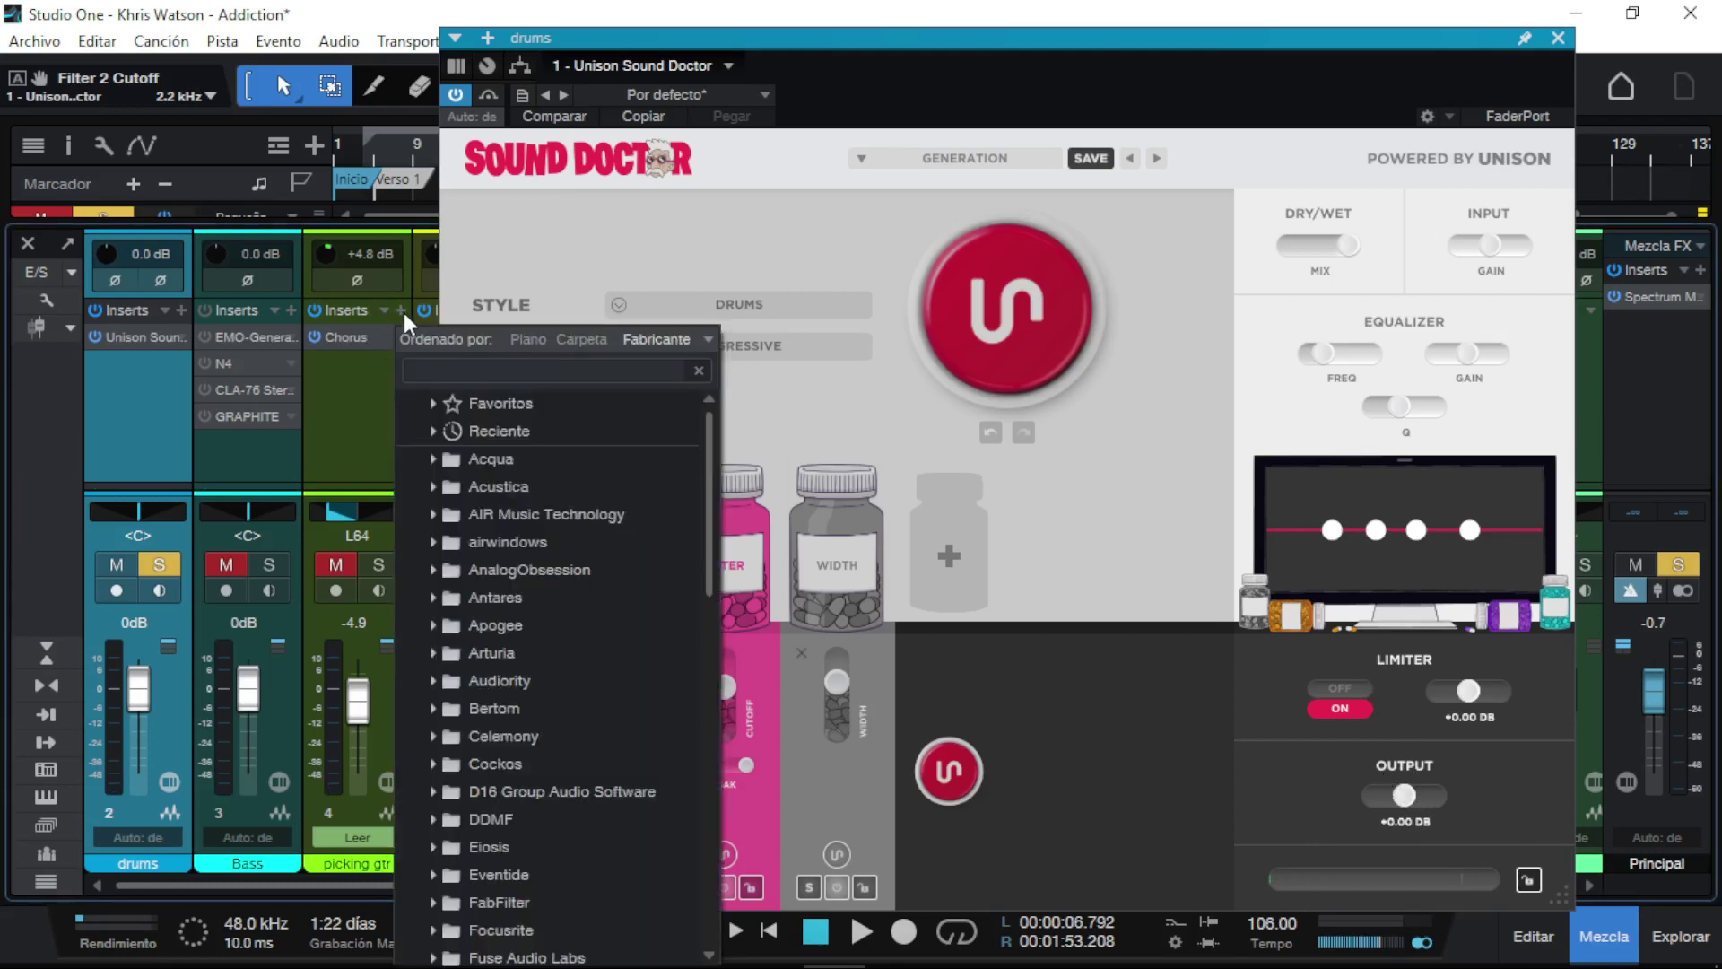
text(pro)
key(Return)
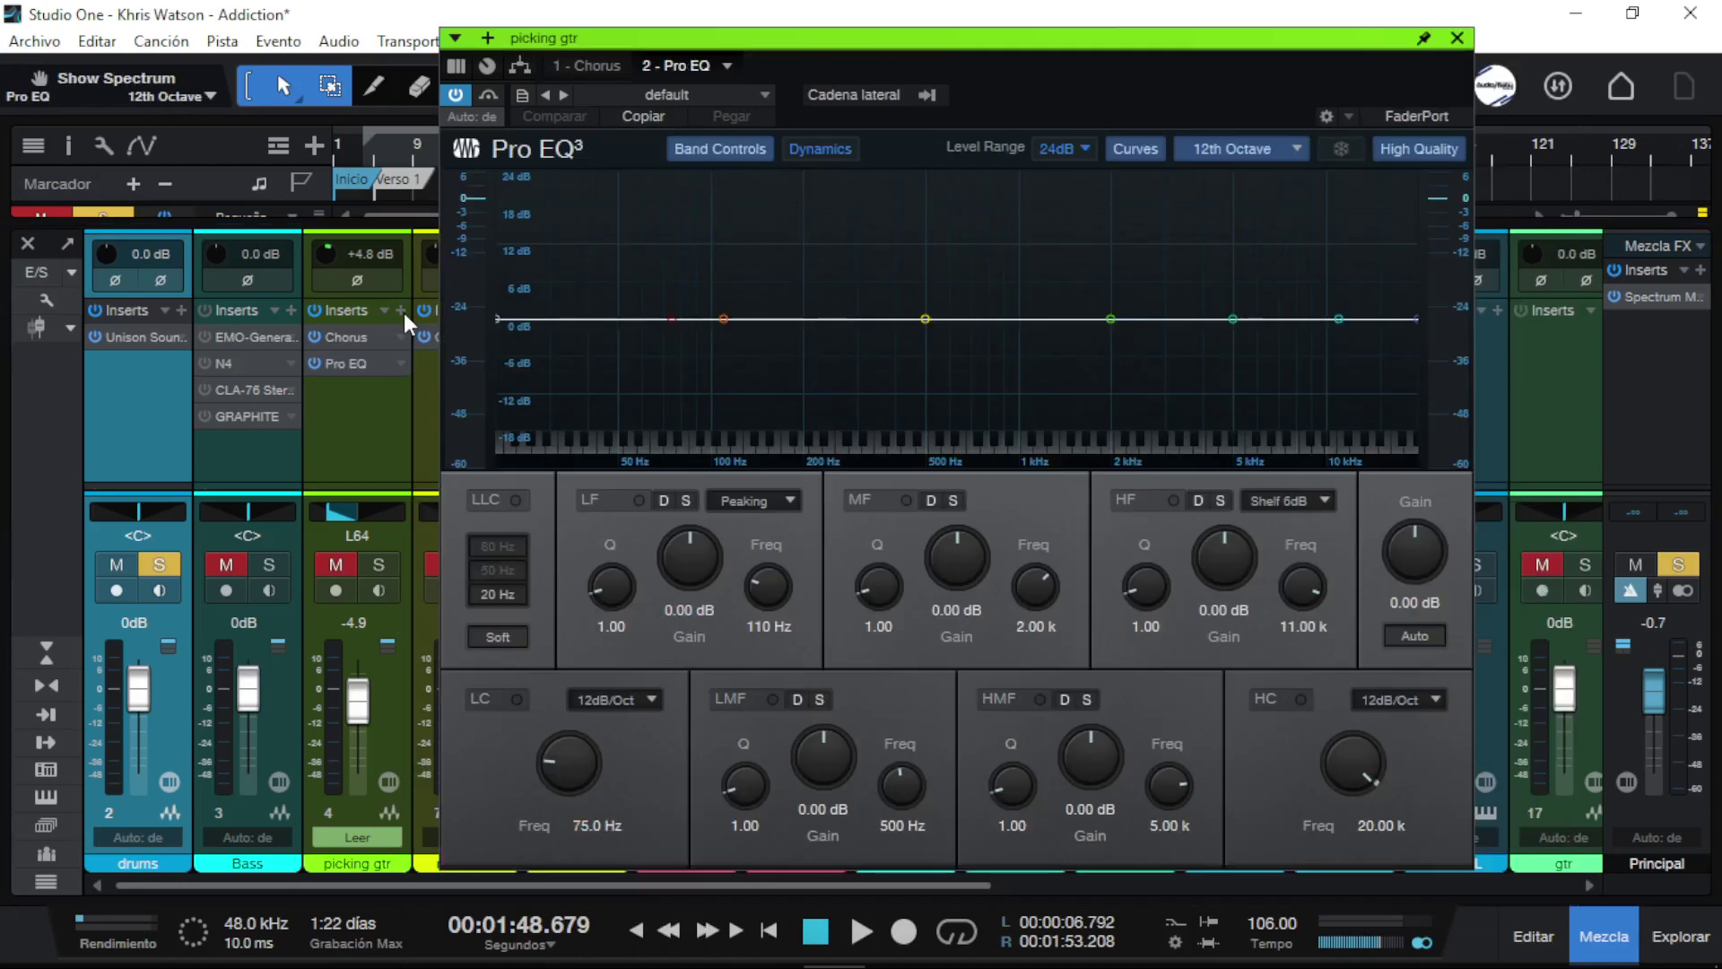
click(1414, 635)
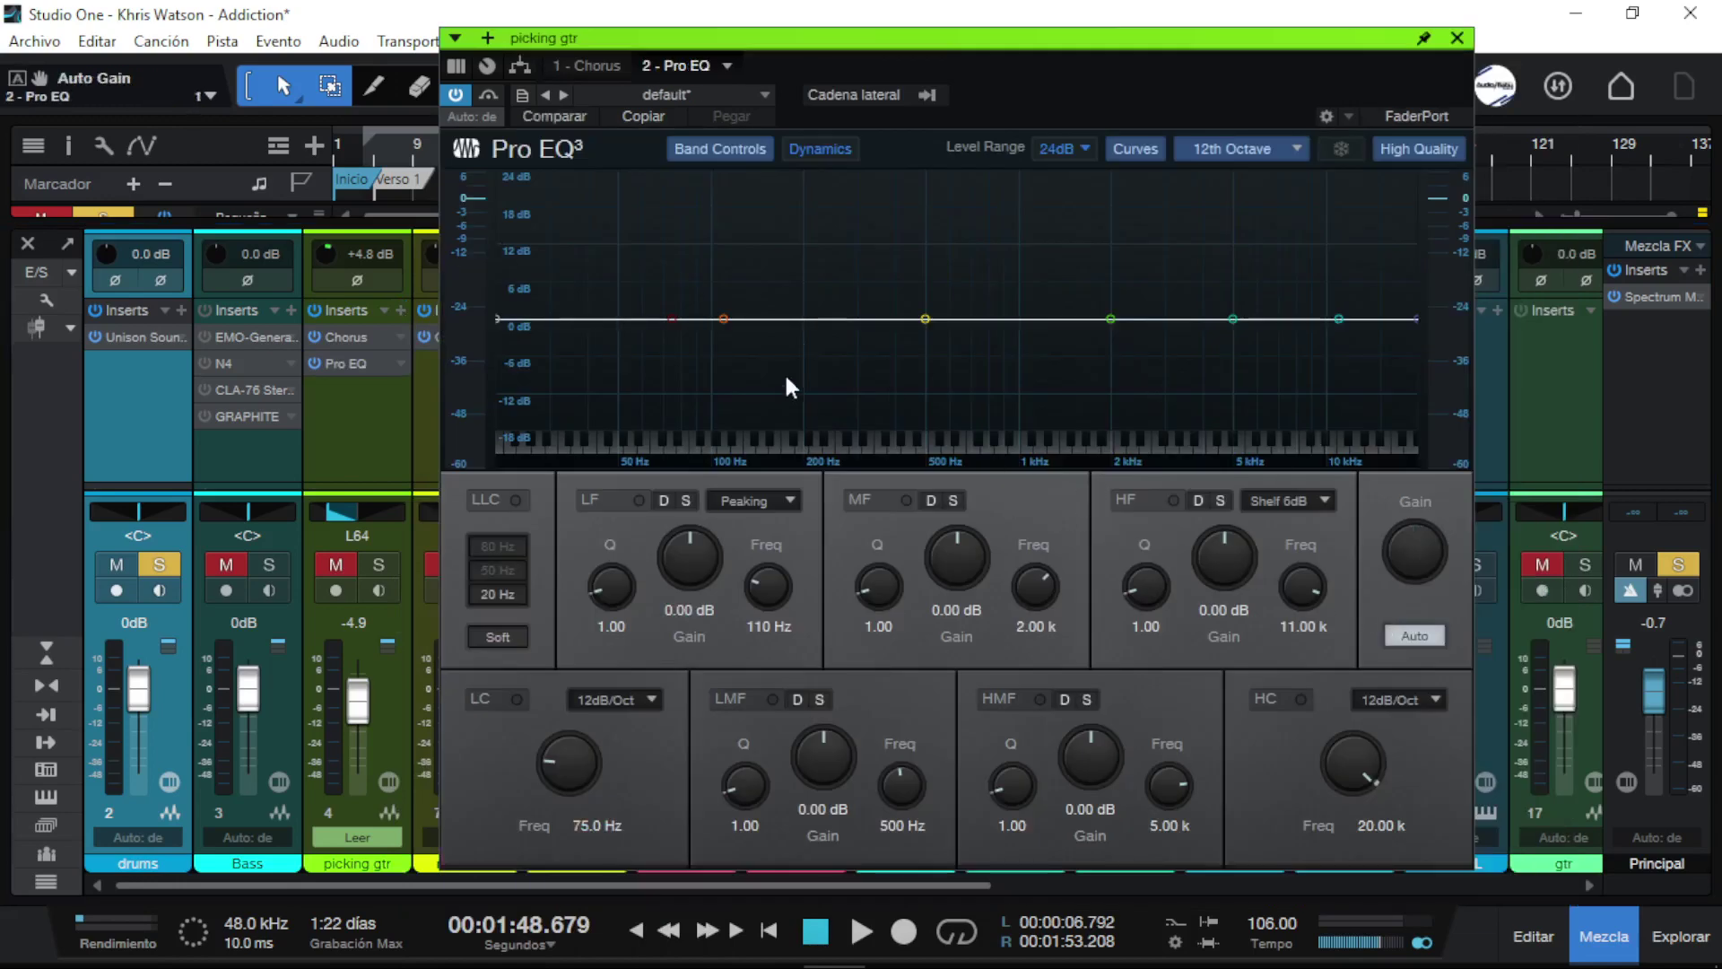
drag(925, 319, 928, 289)
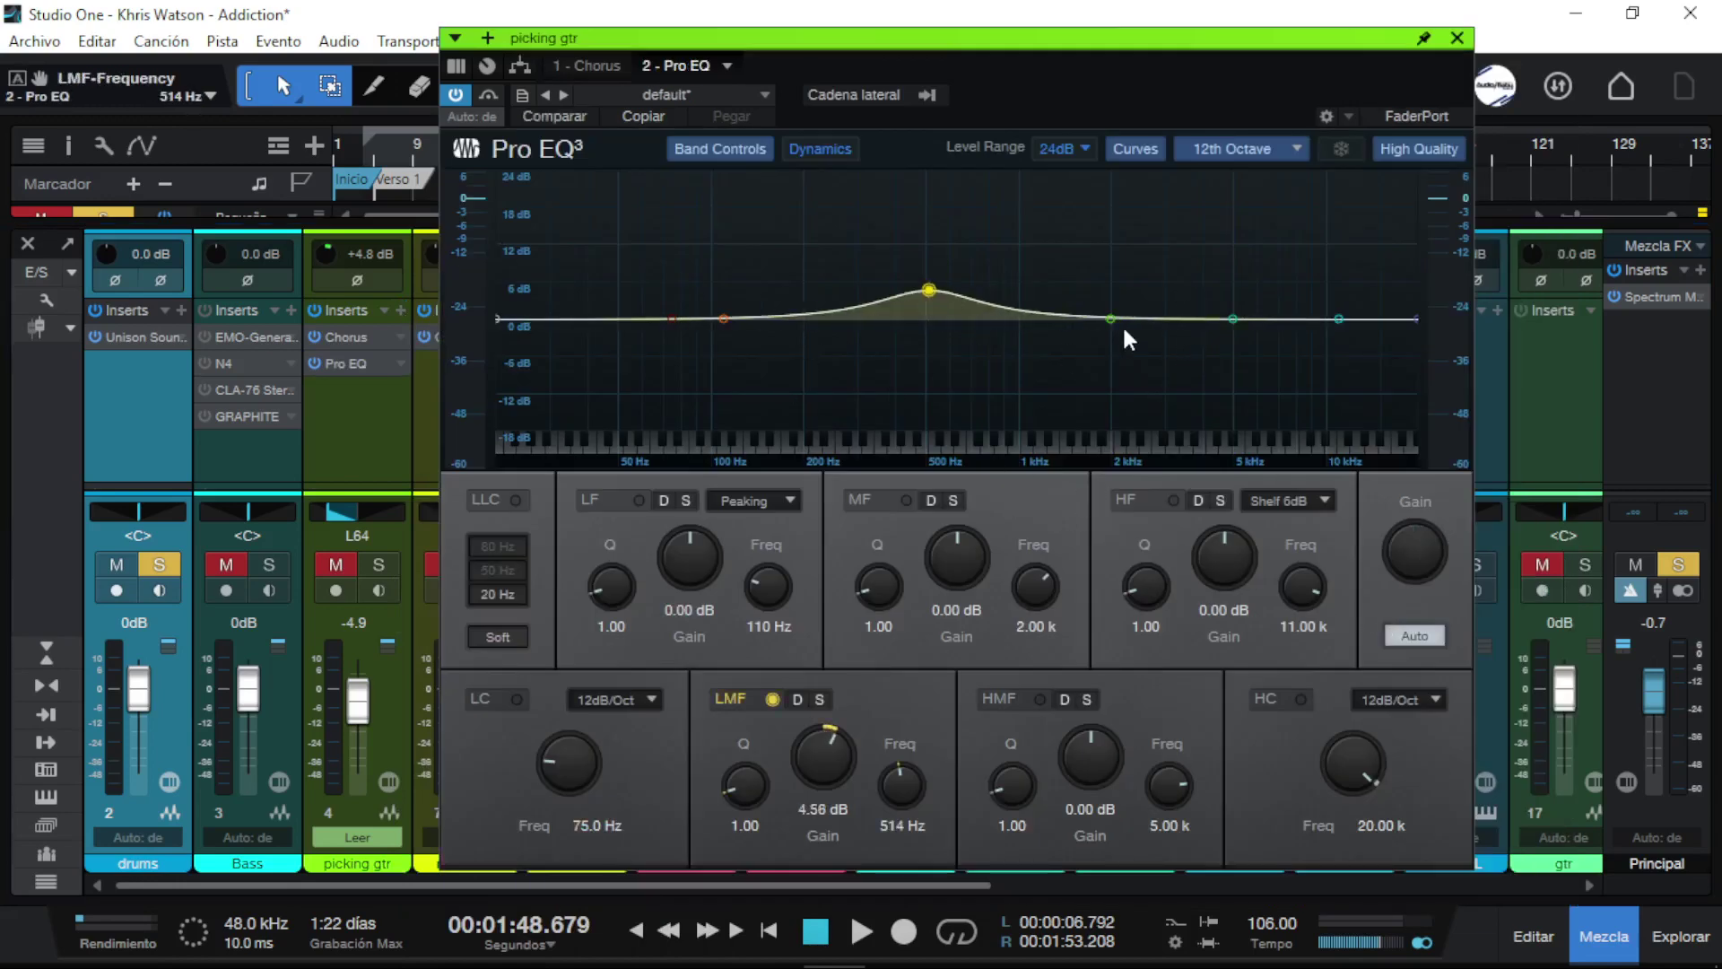
drag(1112, 325, 1114, 339)
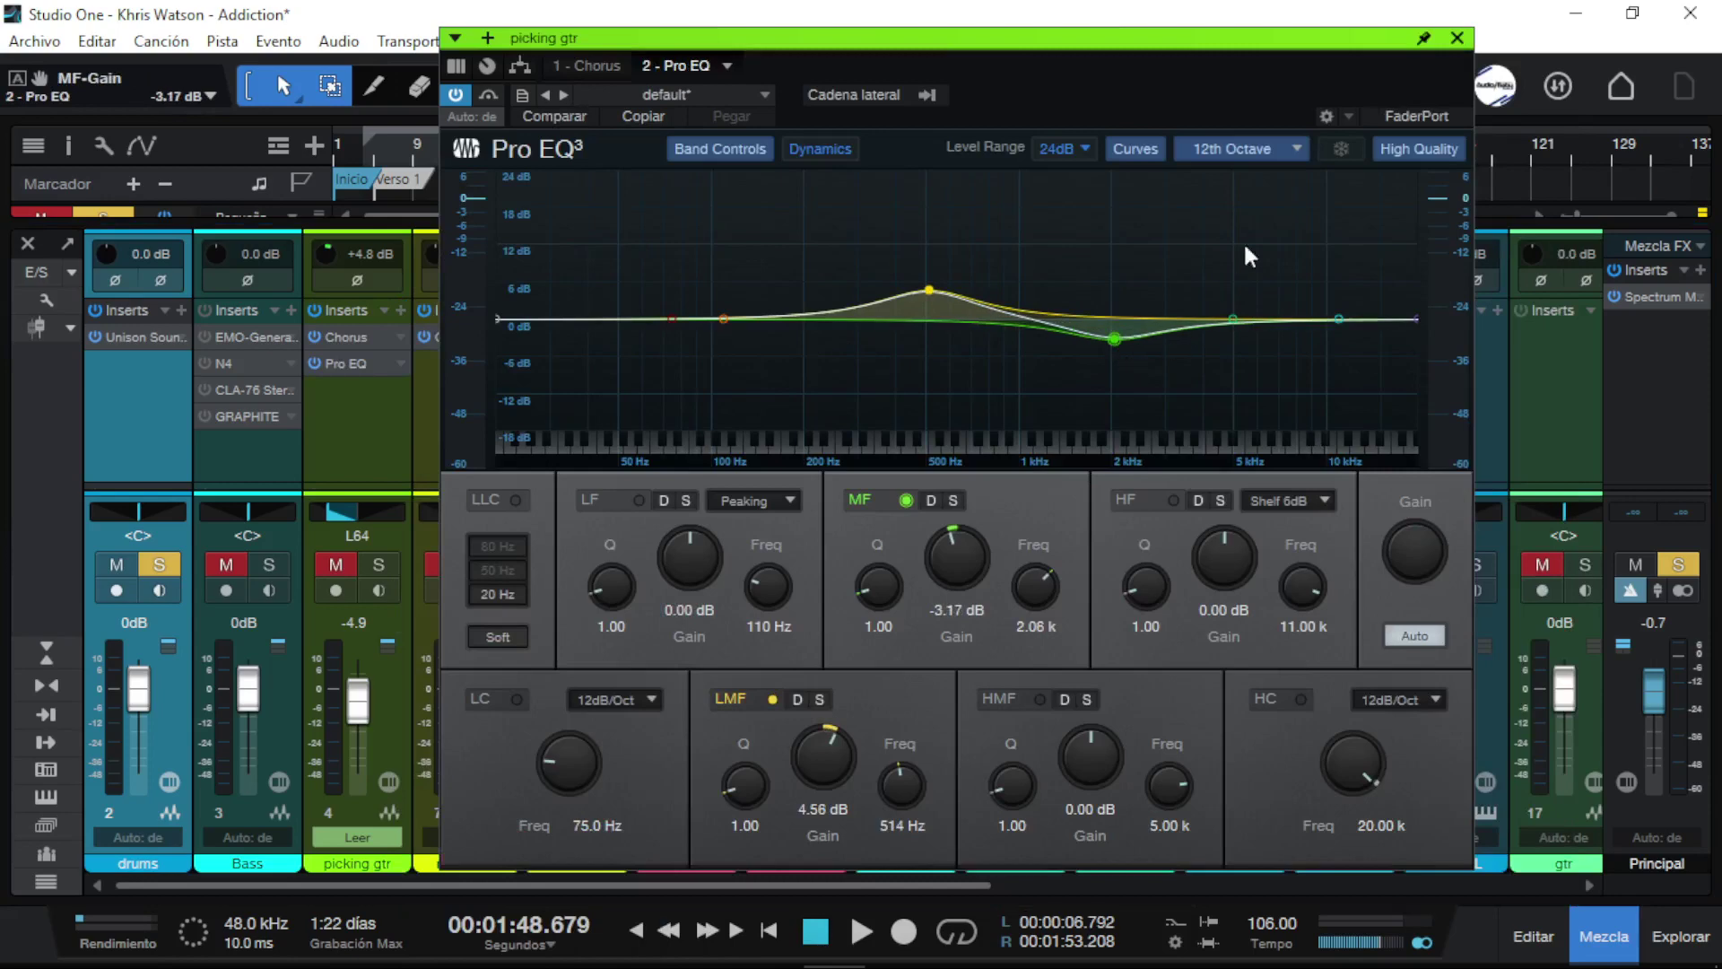
Step: Remove Pro EQ from picking gtr, leaving Chorus as its only insert
click(1456, 38)
right_click(406, 362)
click(460, 627)
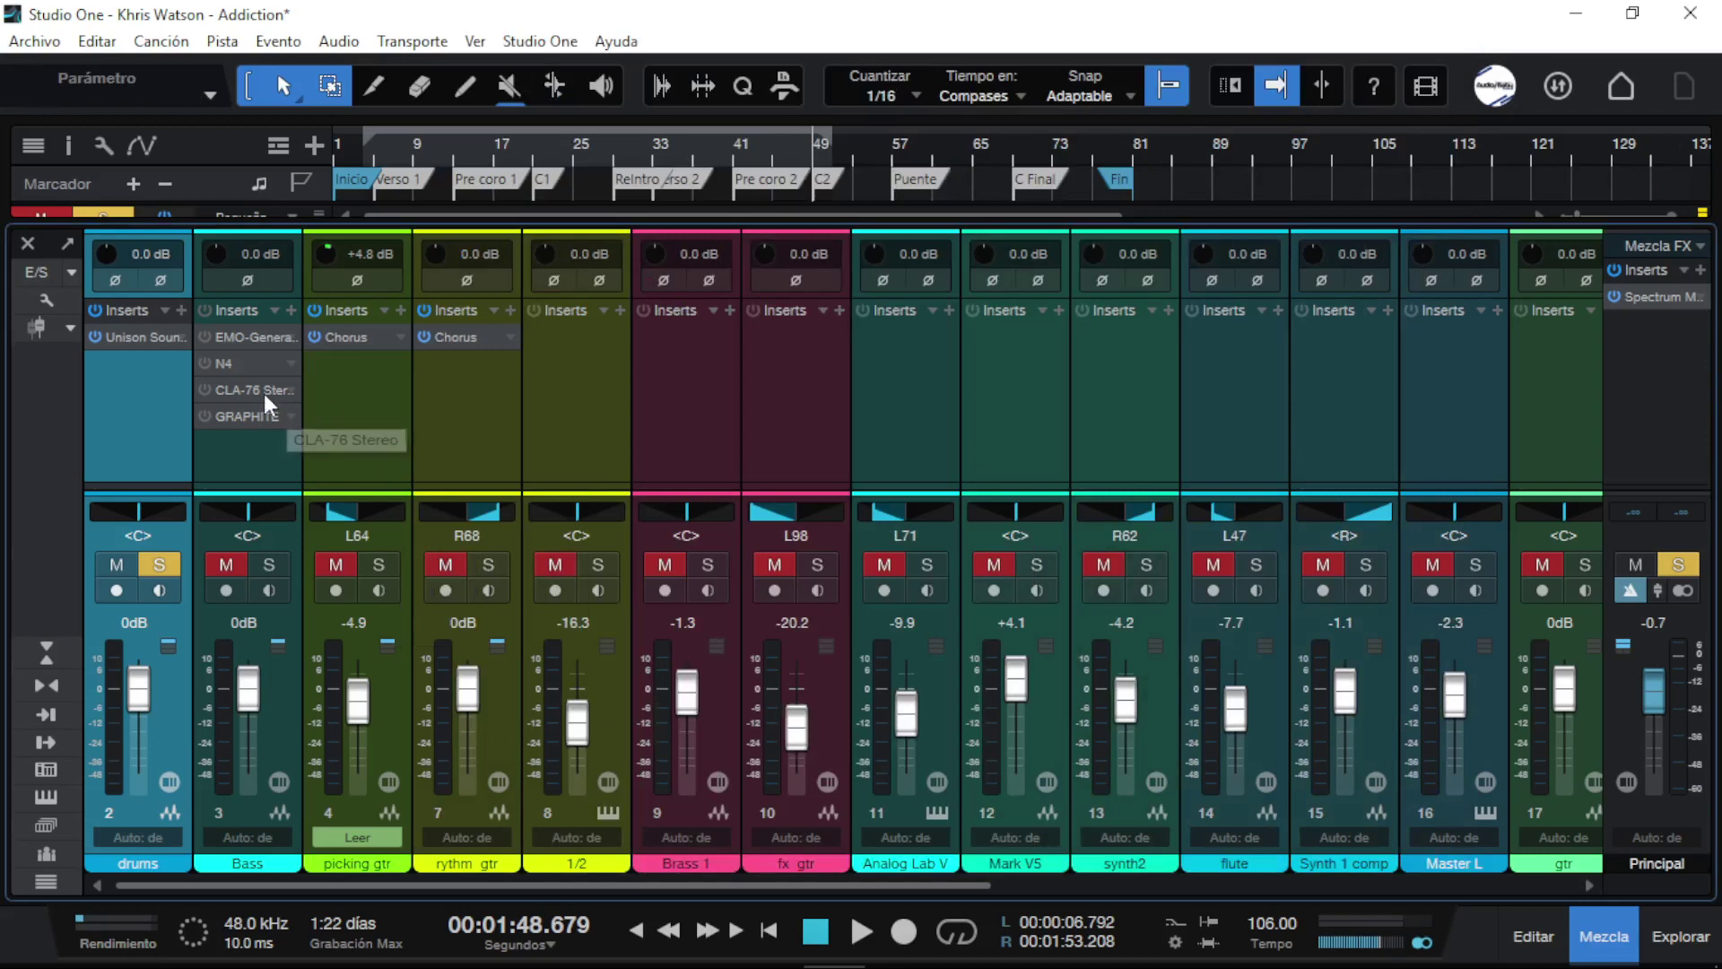
Step: Open the drums Sound Doctor and switch its formula from Aggressive to Dirty
click(149, 336)
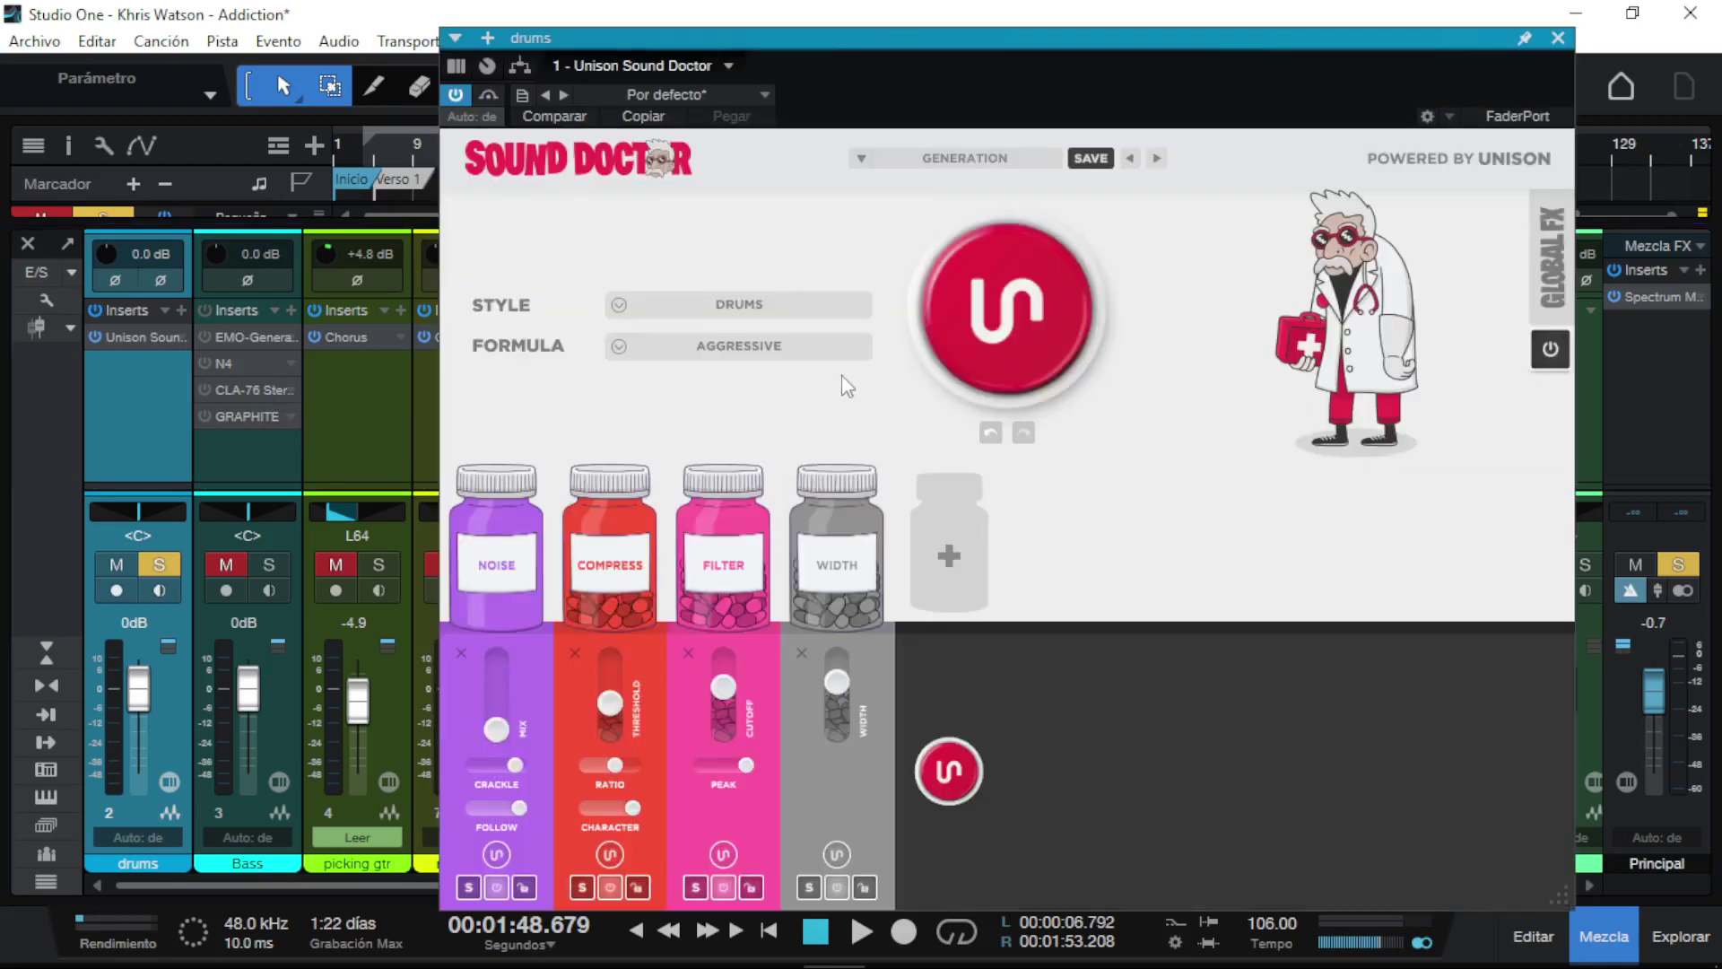
click(748, 349)
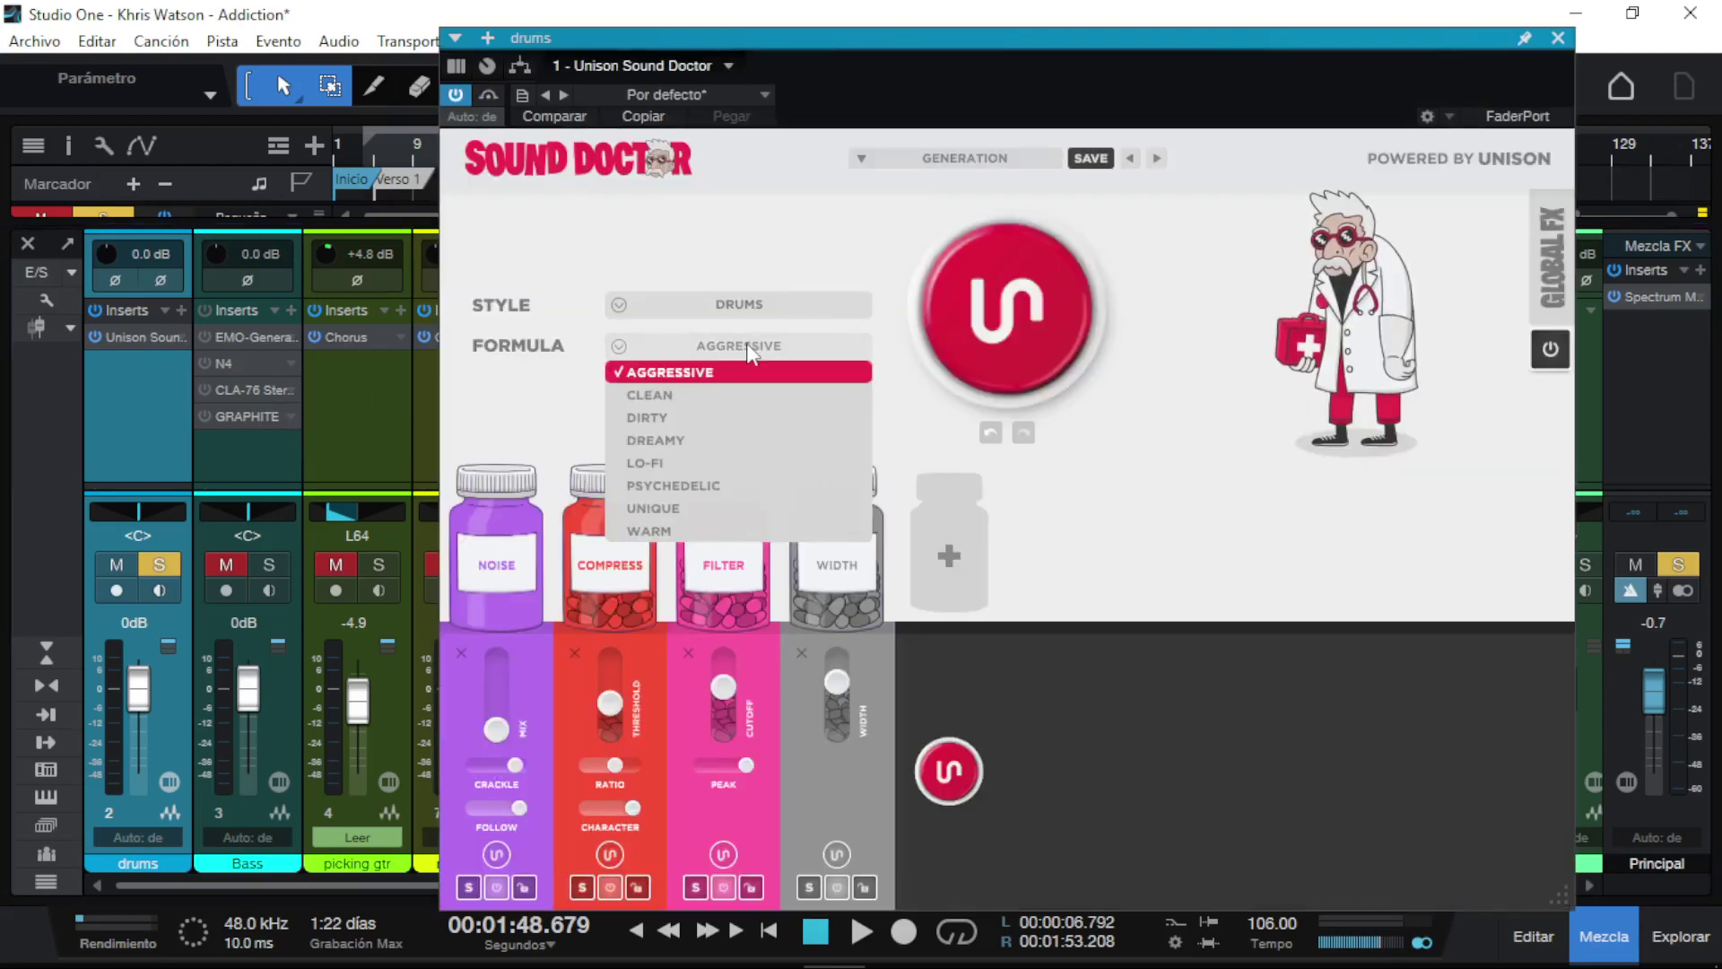
click(728, 419)
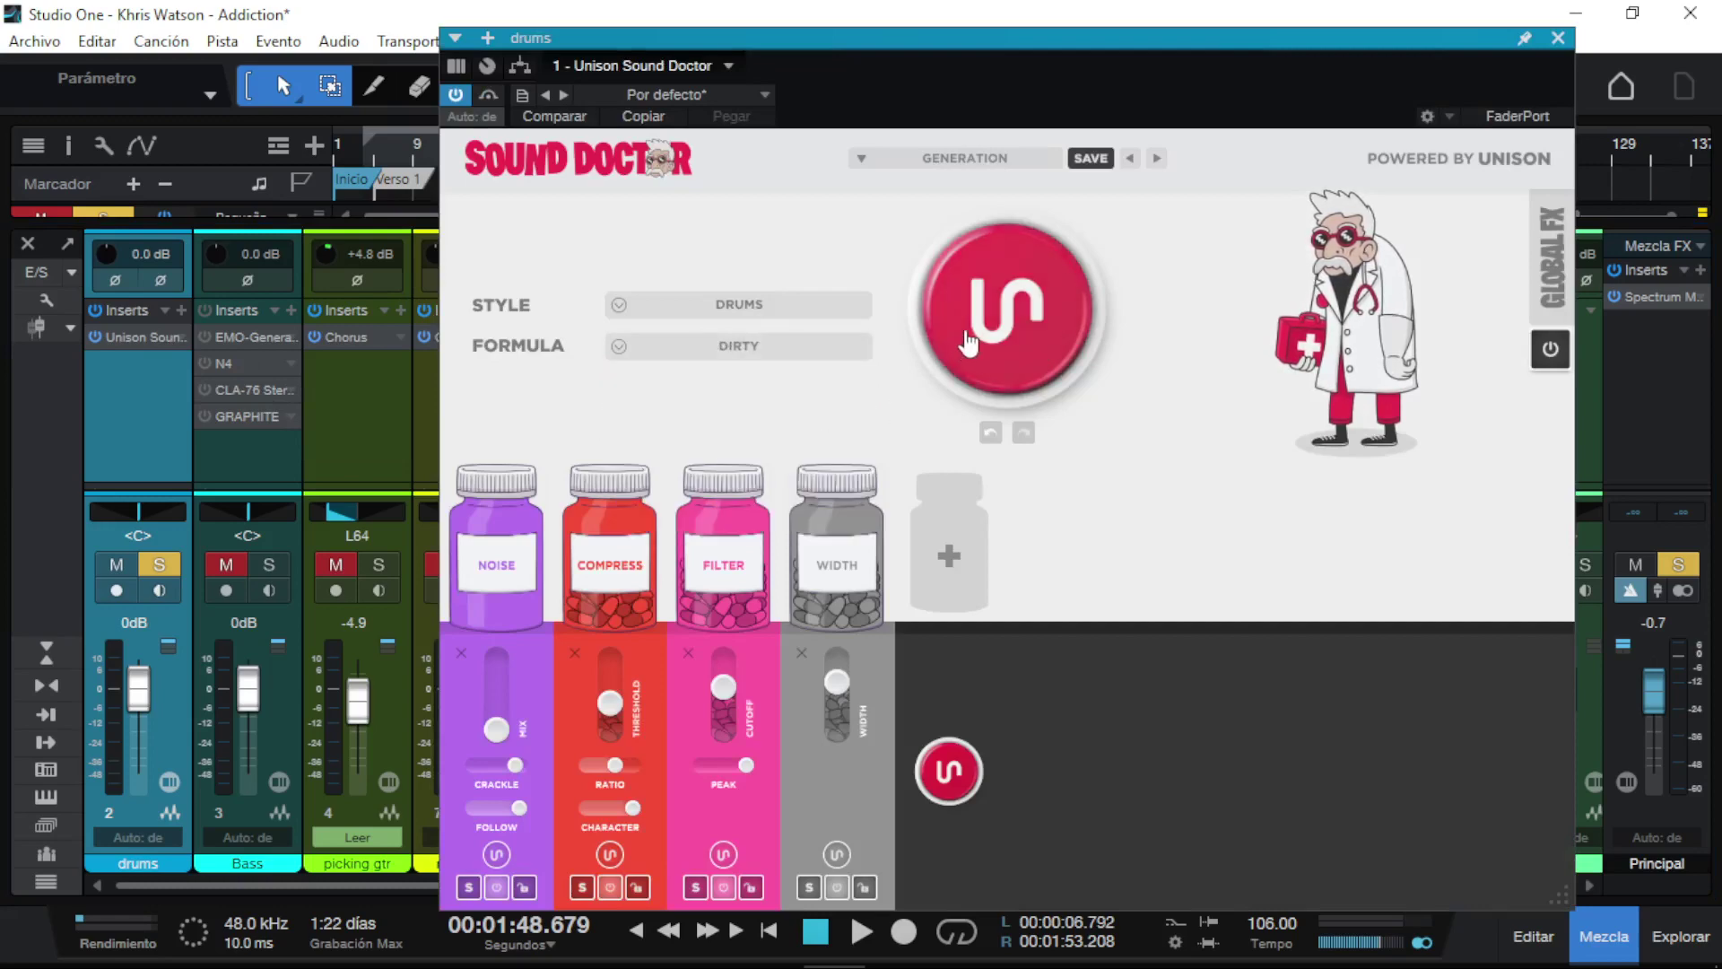
Step: Generate a Noise, Mangle and Width chain, turn the Global FX Limiter off and set Dry/Wet to 100%
key(space)
click(1004, 328)
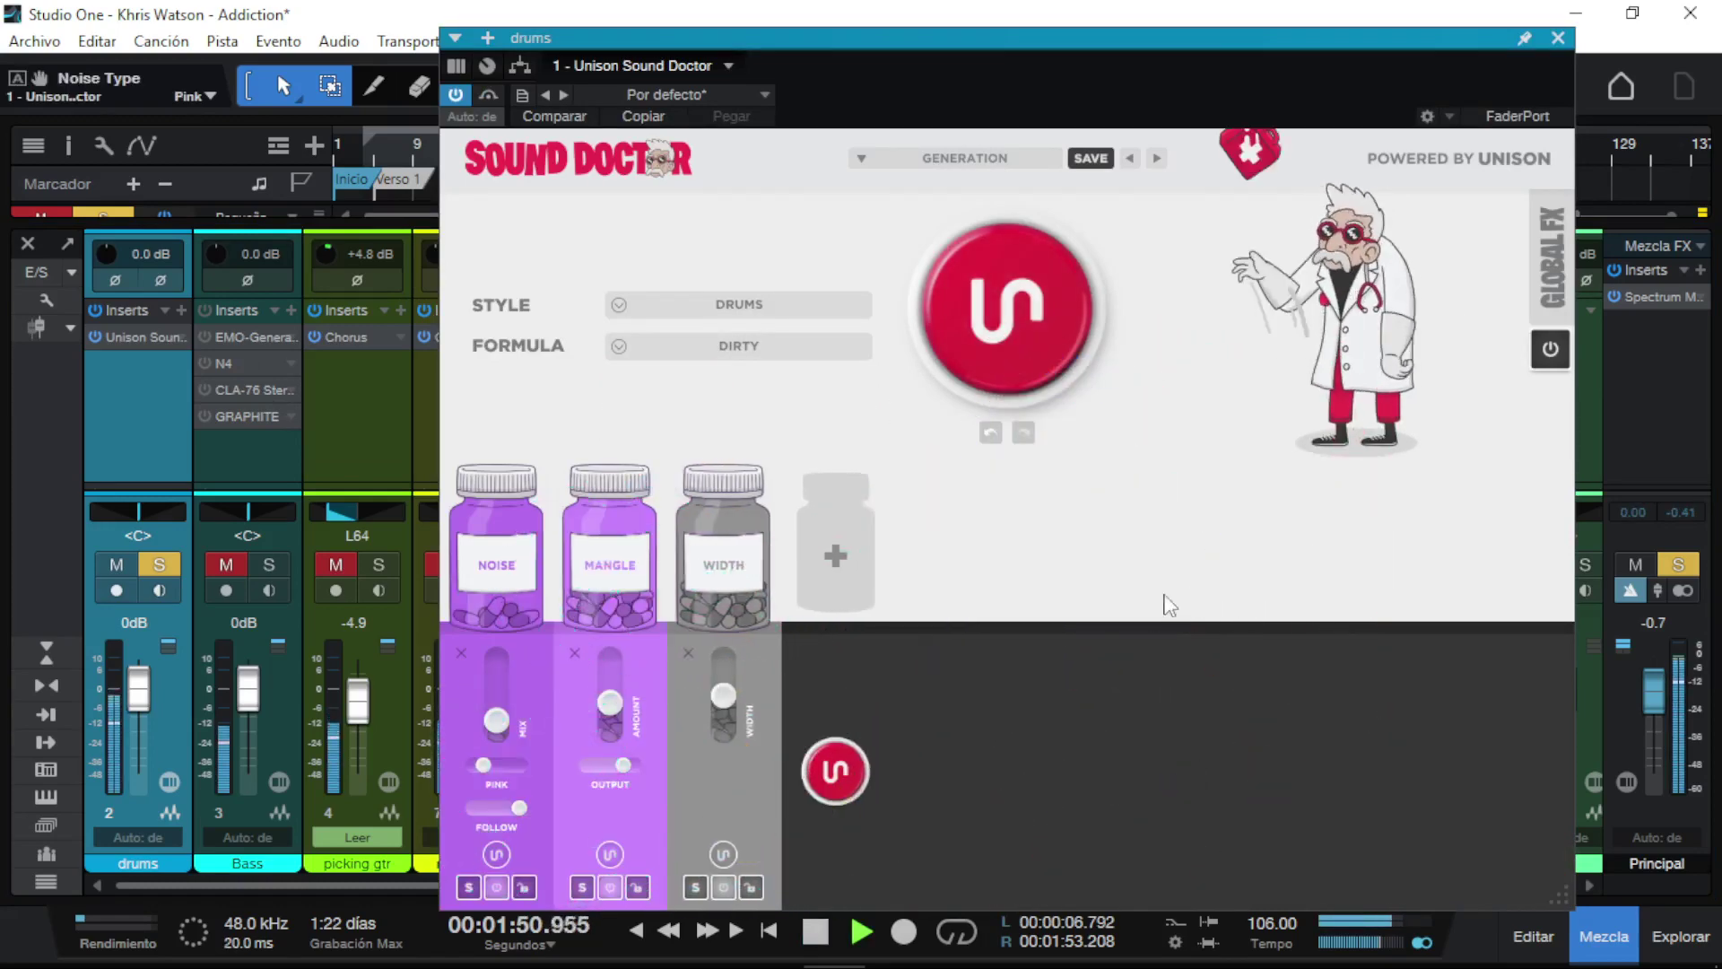
click(1551, 255)
mouse_move(1349, 248)
mouse_down()
mouse_move(1305, 245)
mouse_move(1324, 256)
mouse_up()
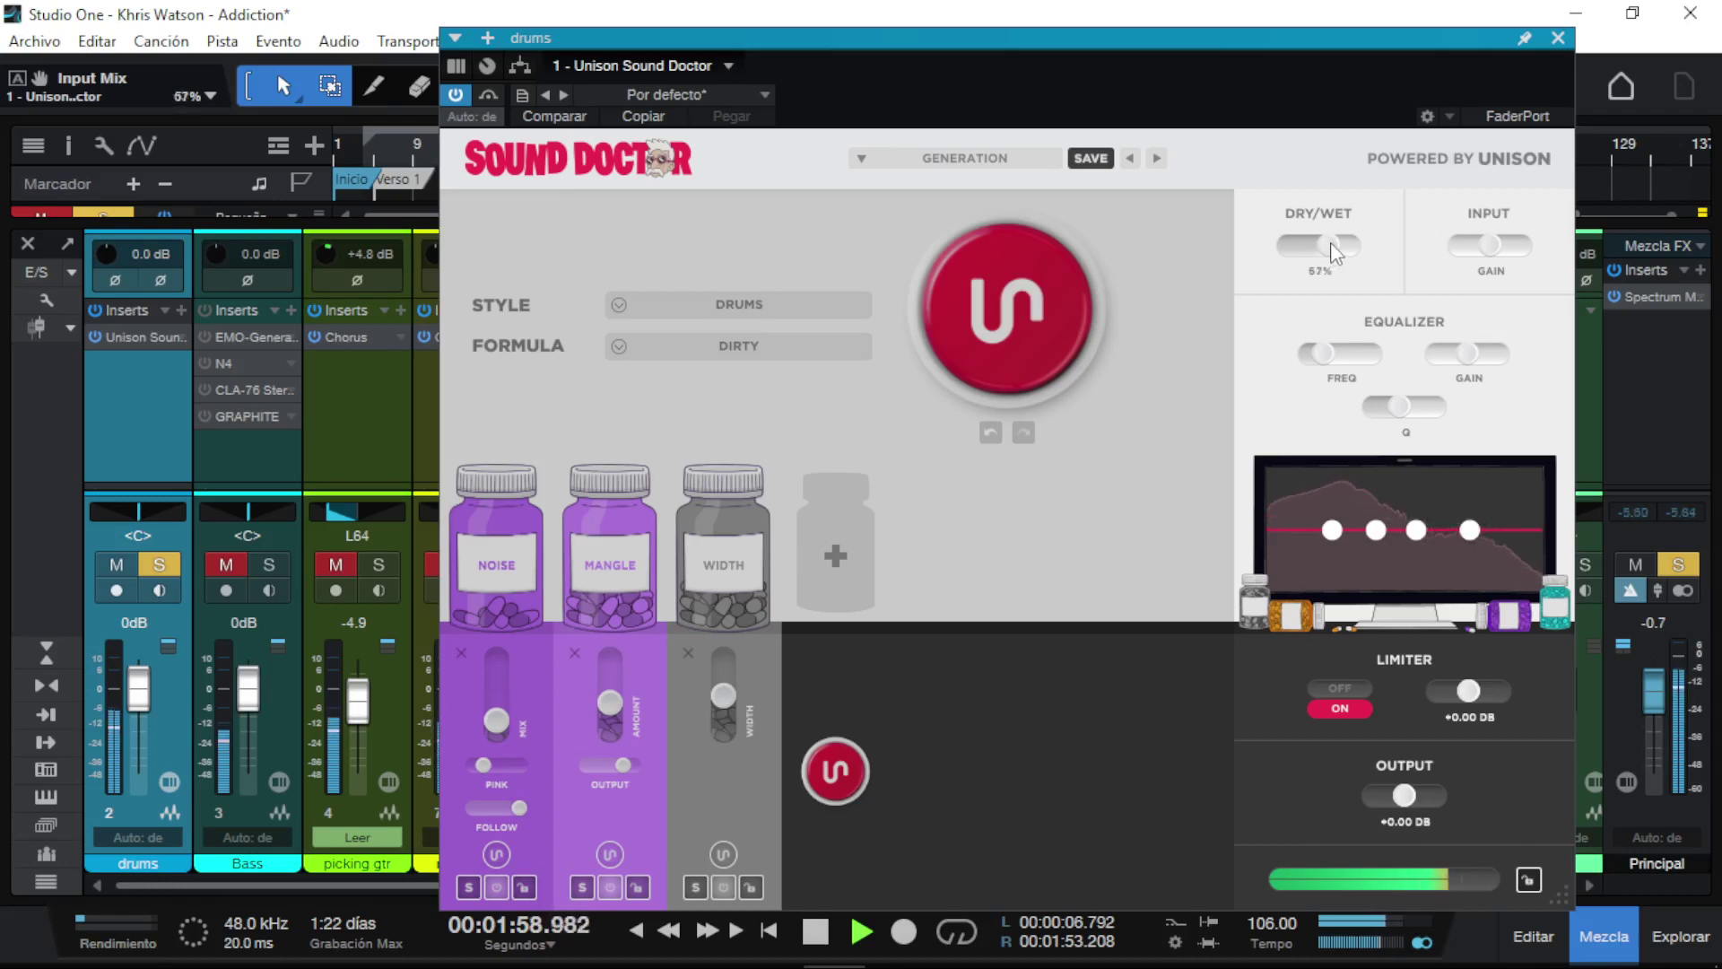
mouse_move(1336, 253)
mouse_down()
mouse_move(1348, 242)
mouse_move(1314, 256)
mouse_up()
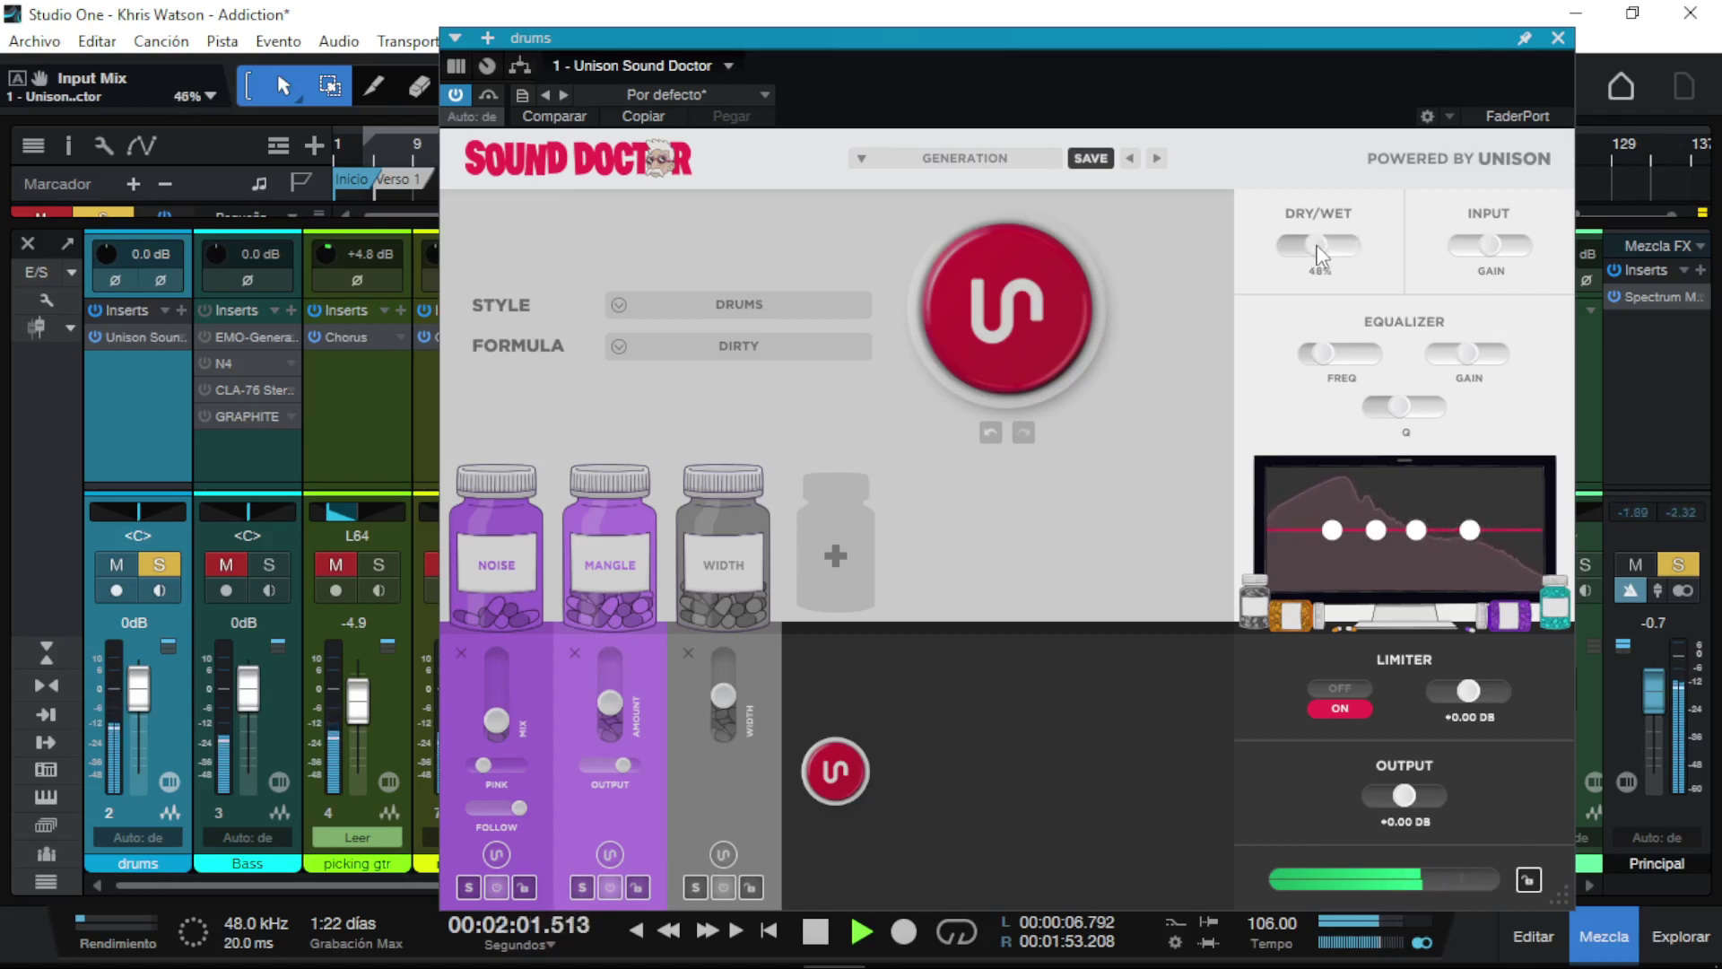
click(1345, 704)
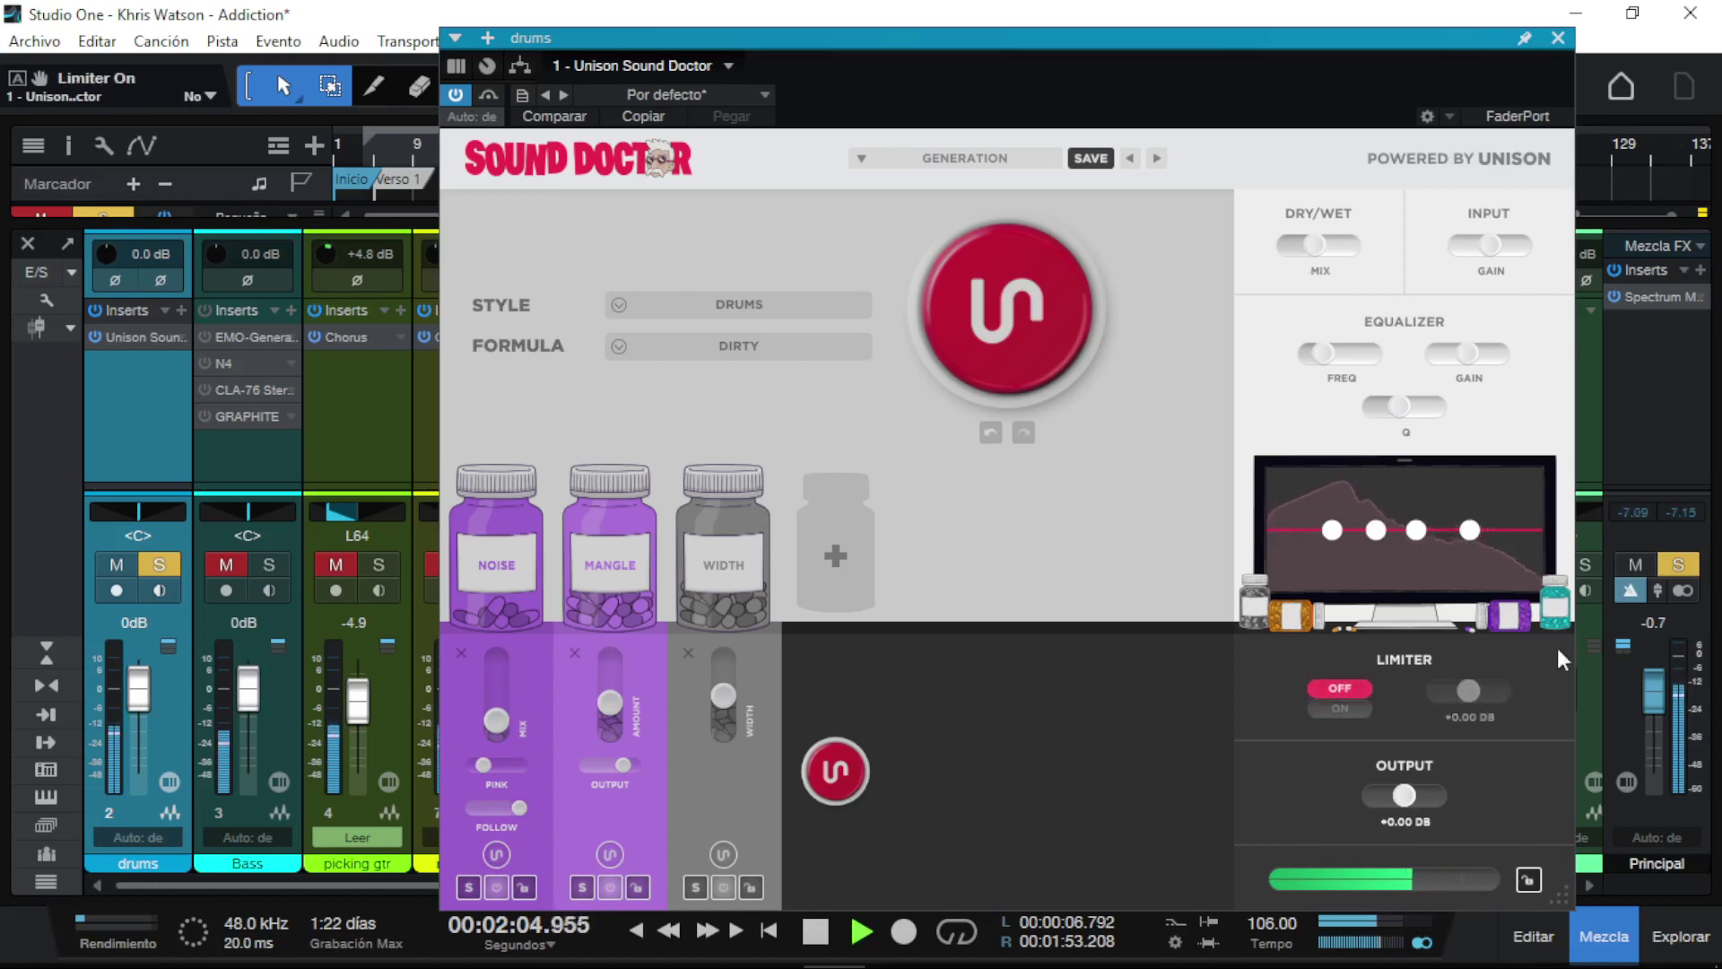
drag(1313, 245, 1441, 256)
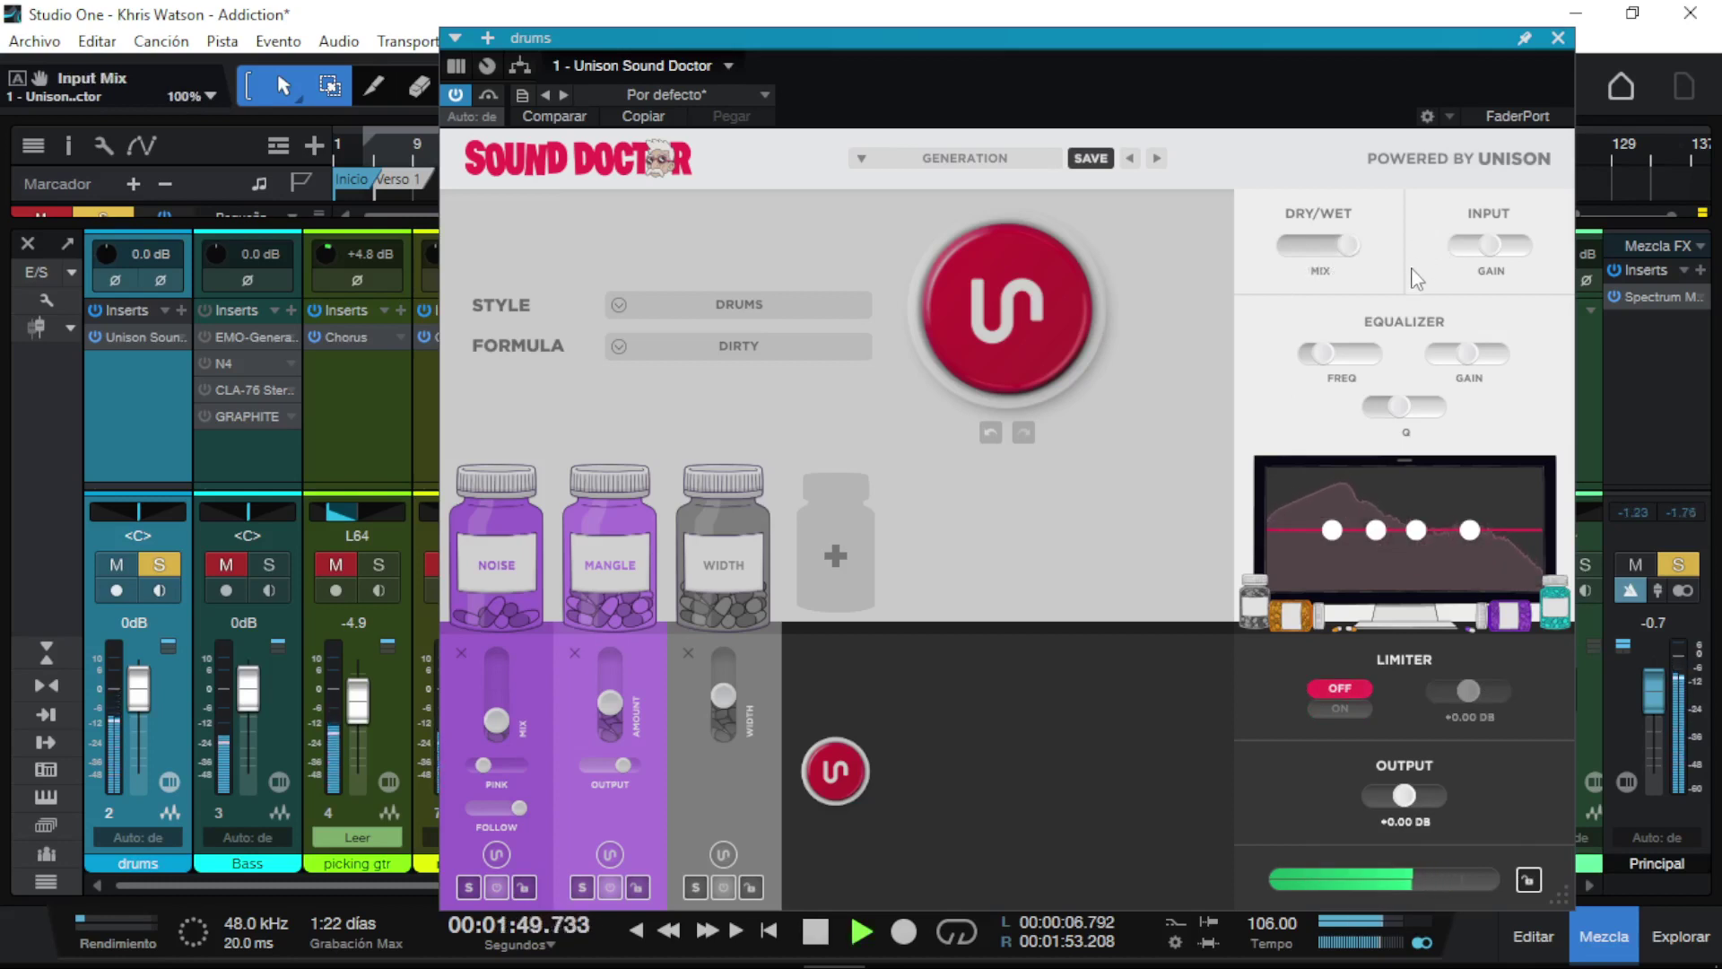
key(space)
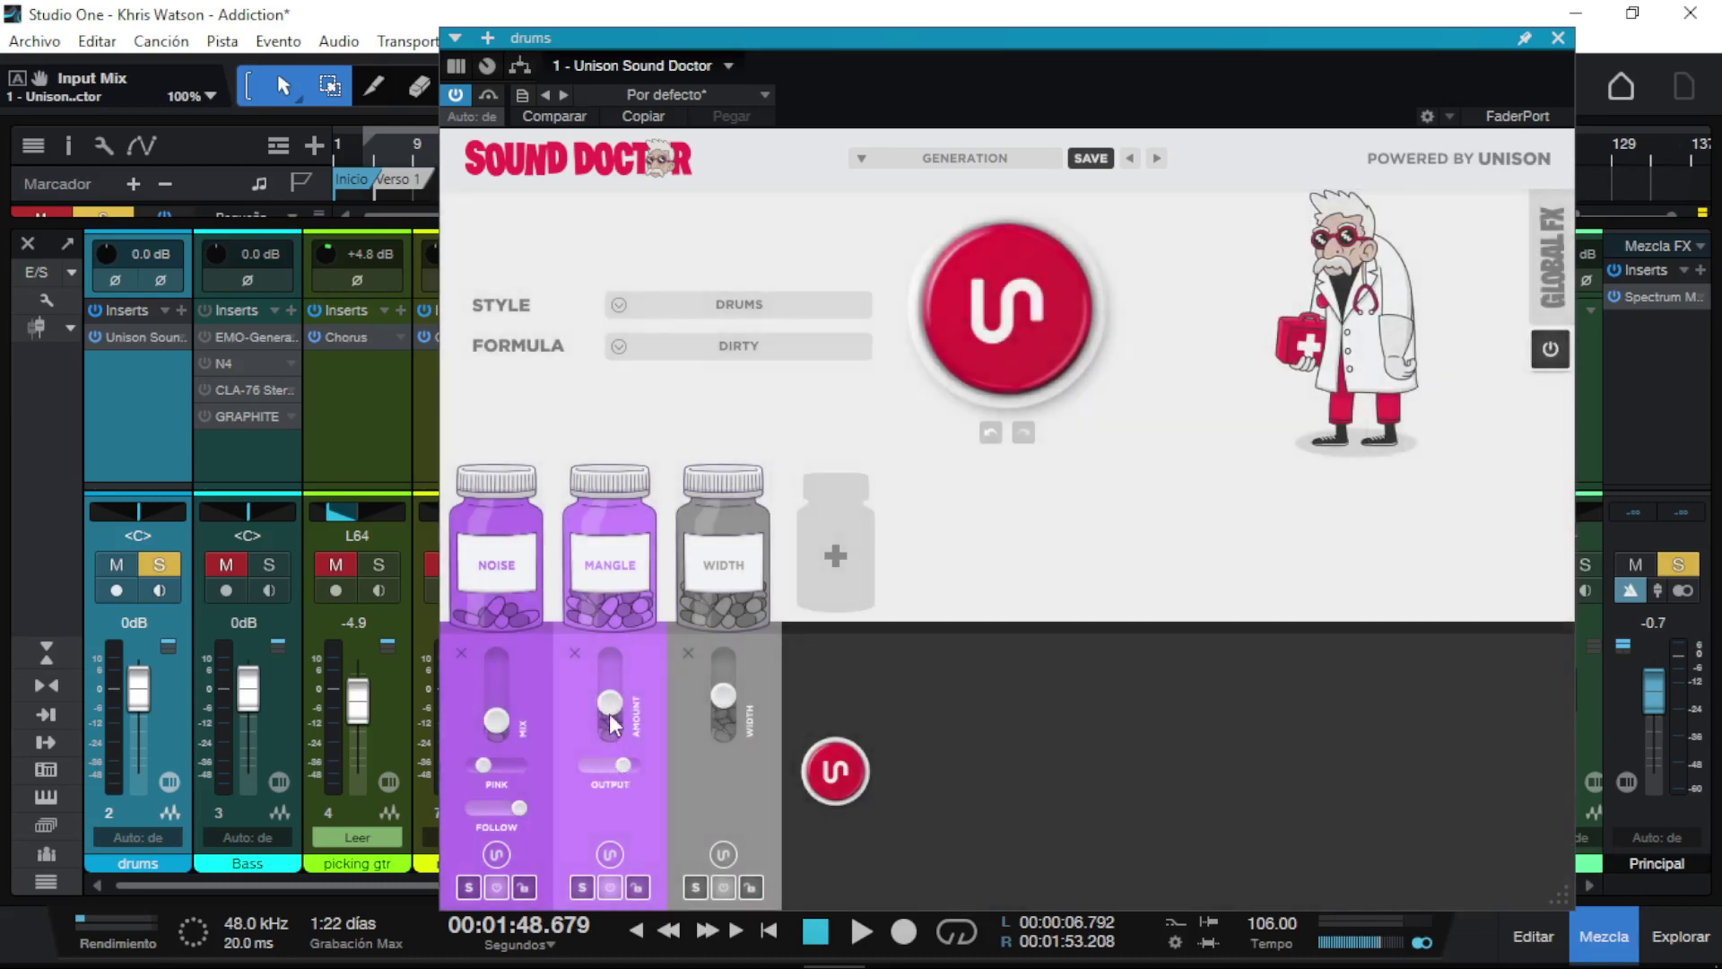
Step: Set Mangle amount to 0%, Width to 200% and Noise mix to 0% with the song playing
drag(609, 713, 736, 618)
key(space)
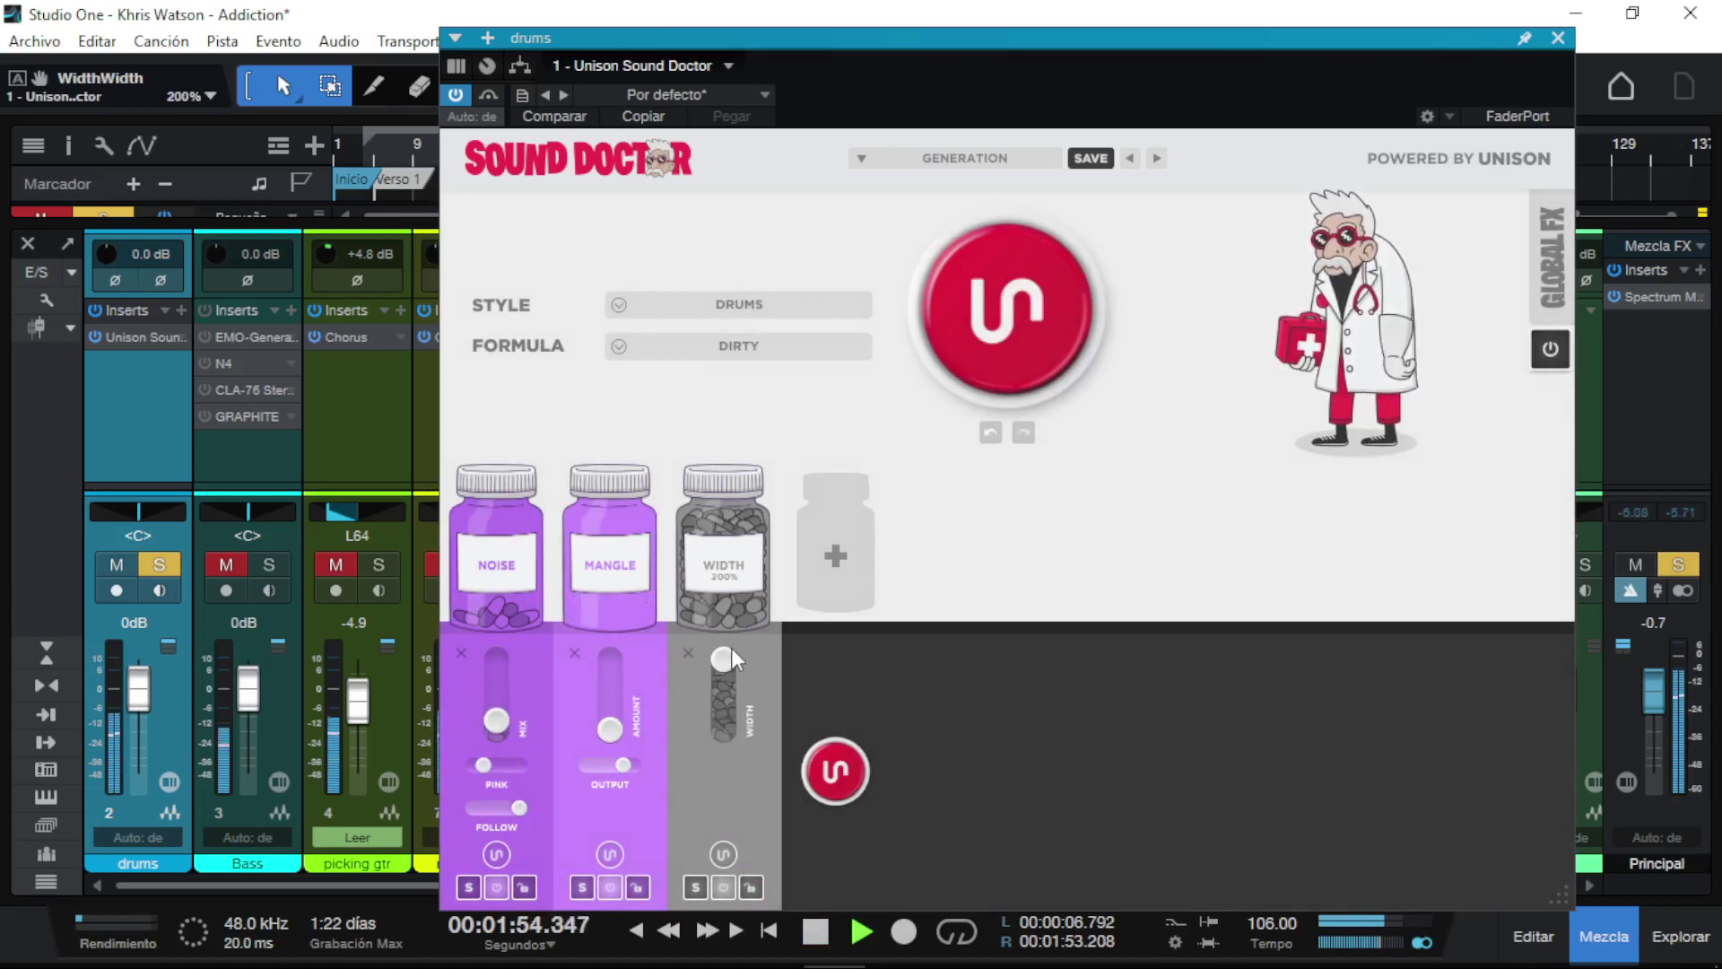
drag(724, 659, 723, 665)
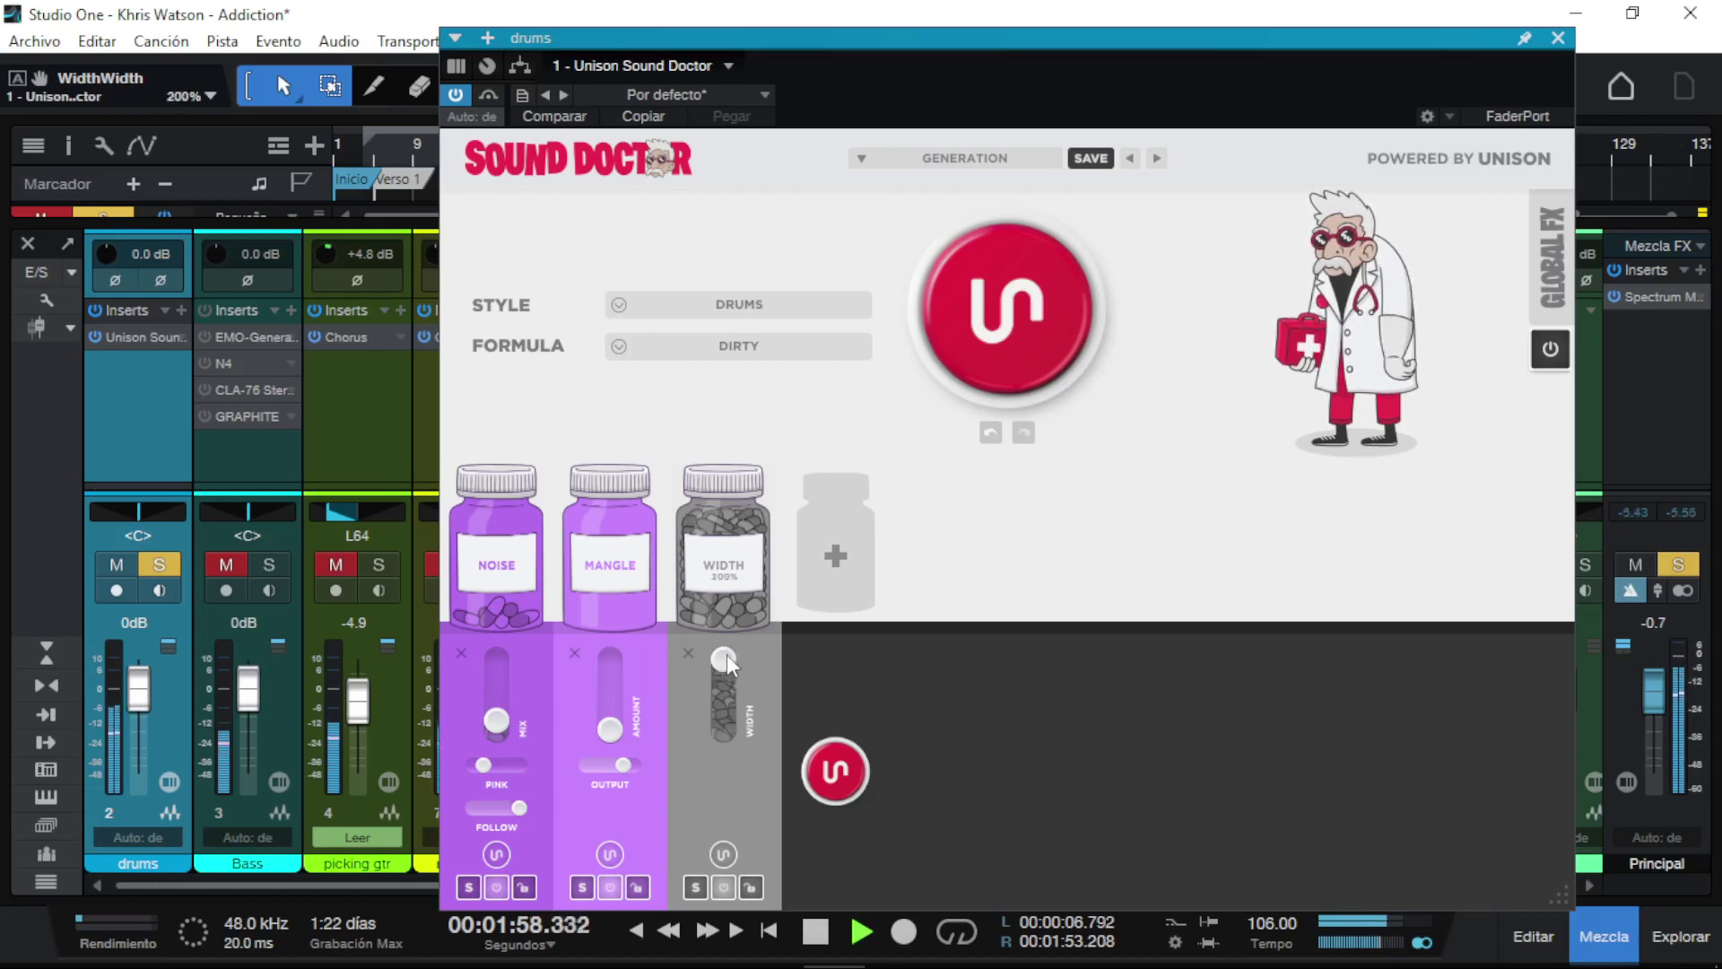
mouse_move(497, 730)
mouse_down()
mouse_move(508, 654)
mouse_move(507, 744)
mouse_up()
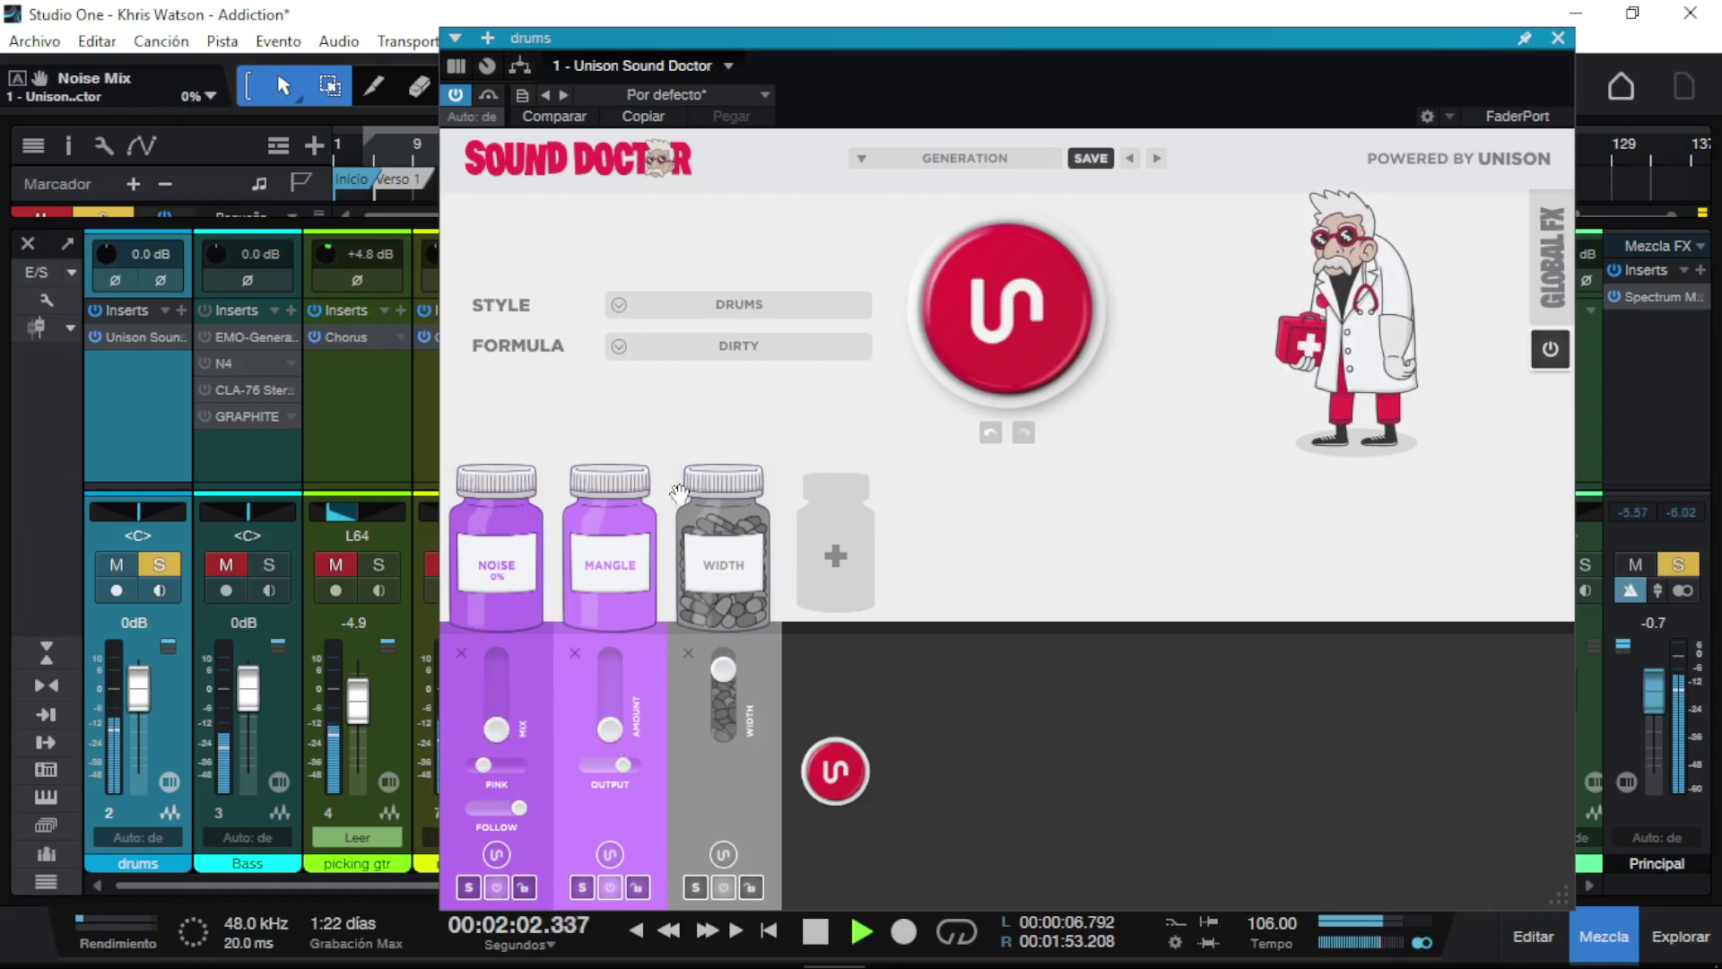
Step: Switch the drums formula to Lo-Fi and generate a new ten-effect chain during playback
click(739, 350)
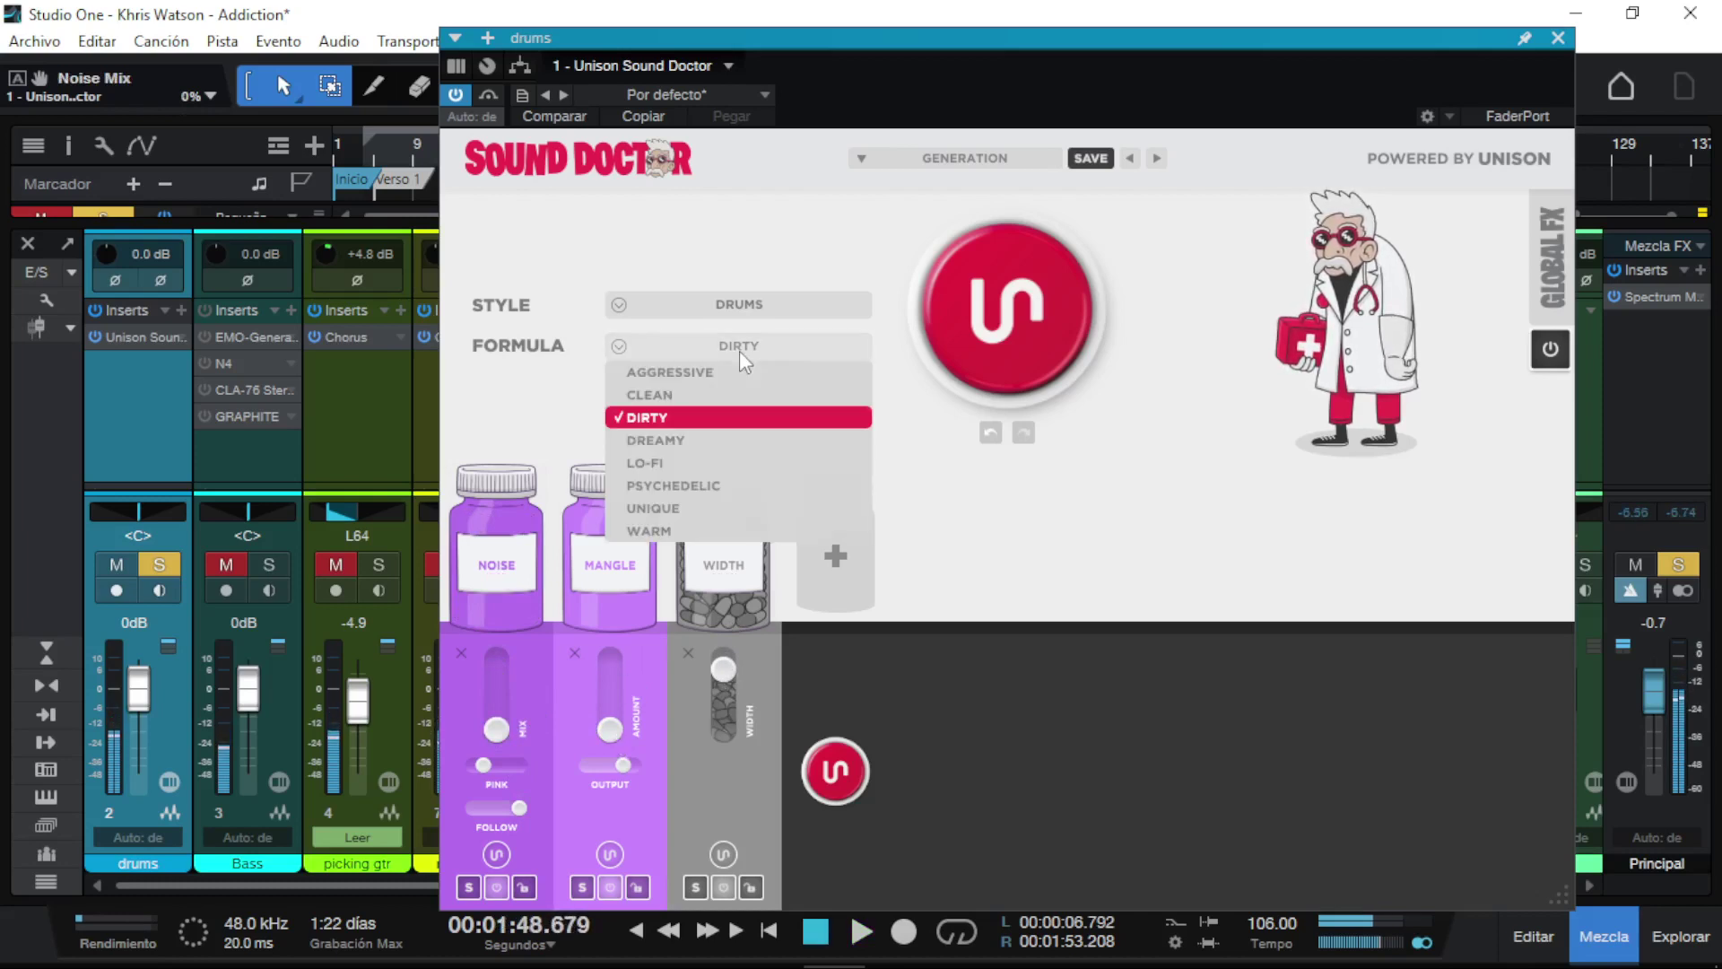
click(679, 459)
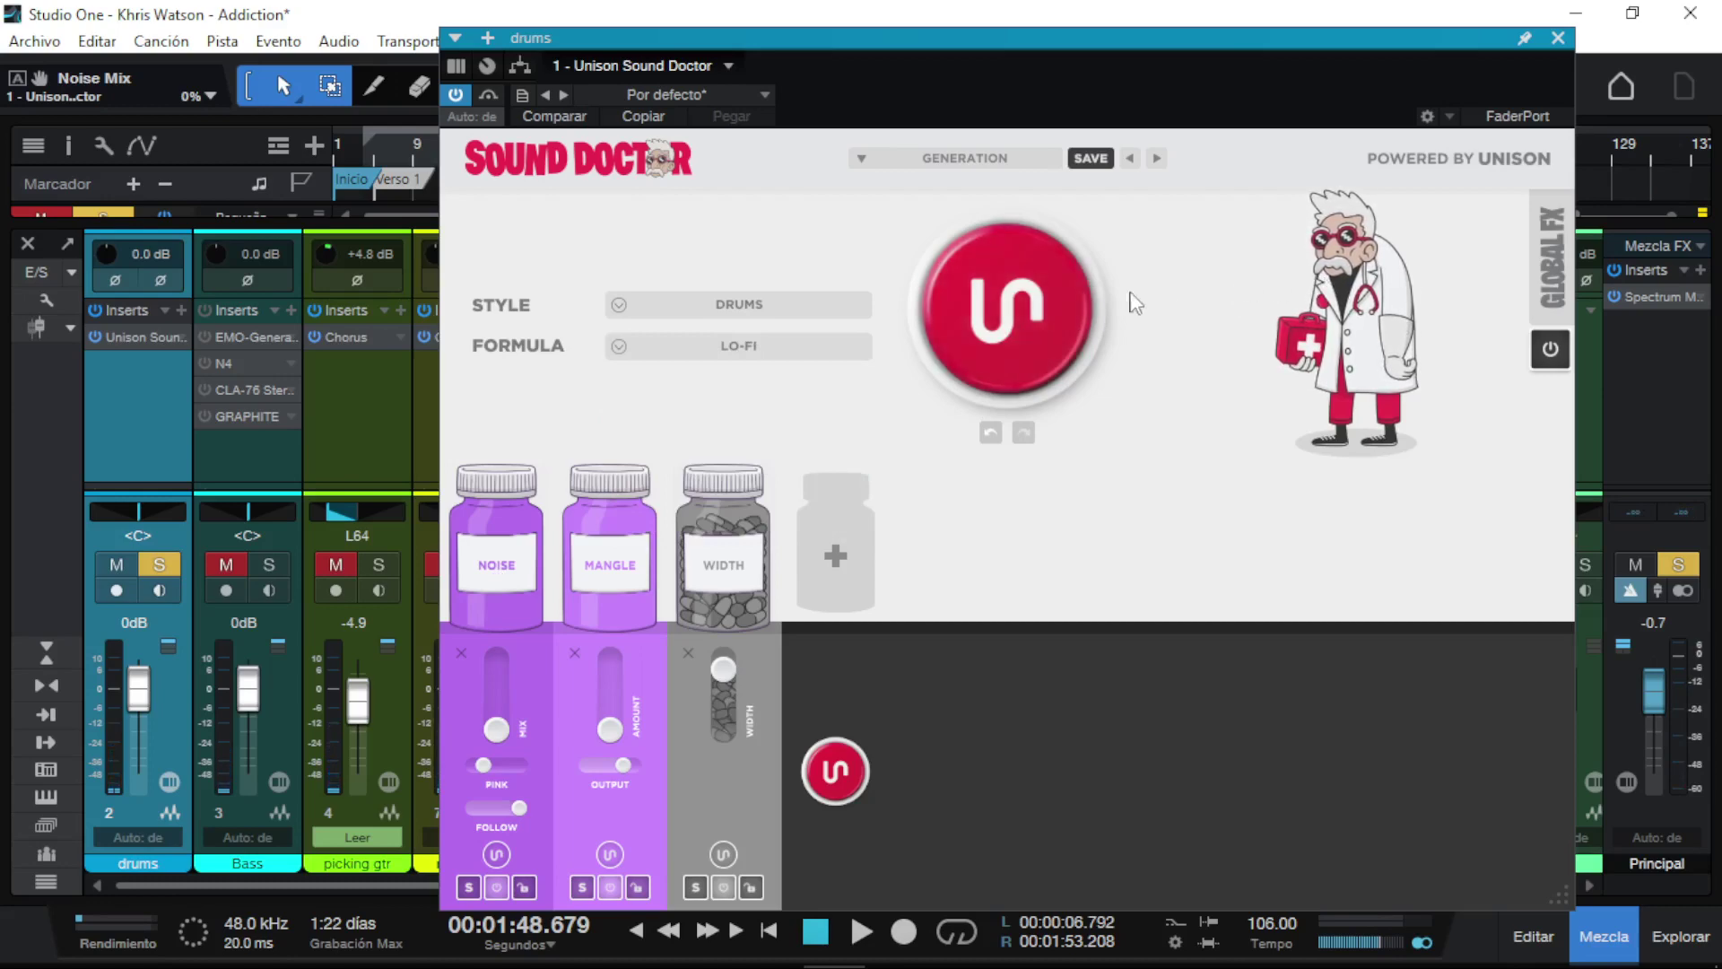
key(space)
click(1028, 316)
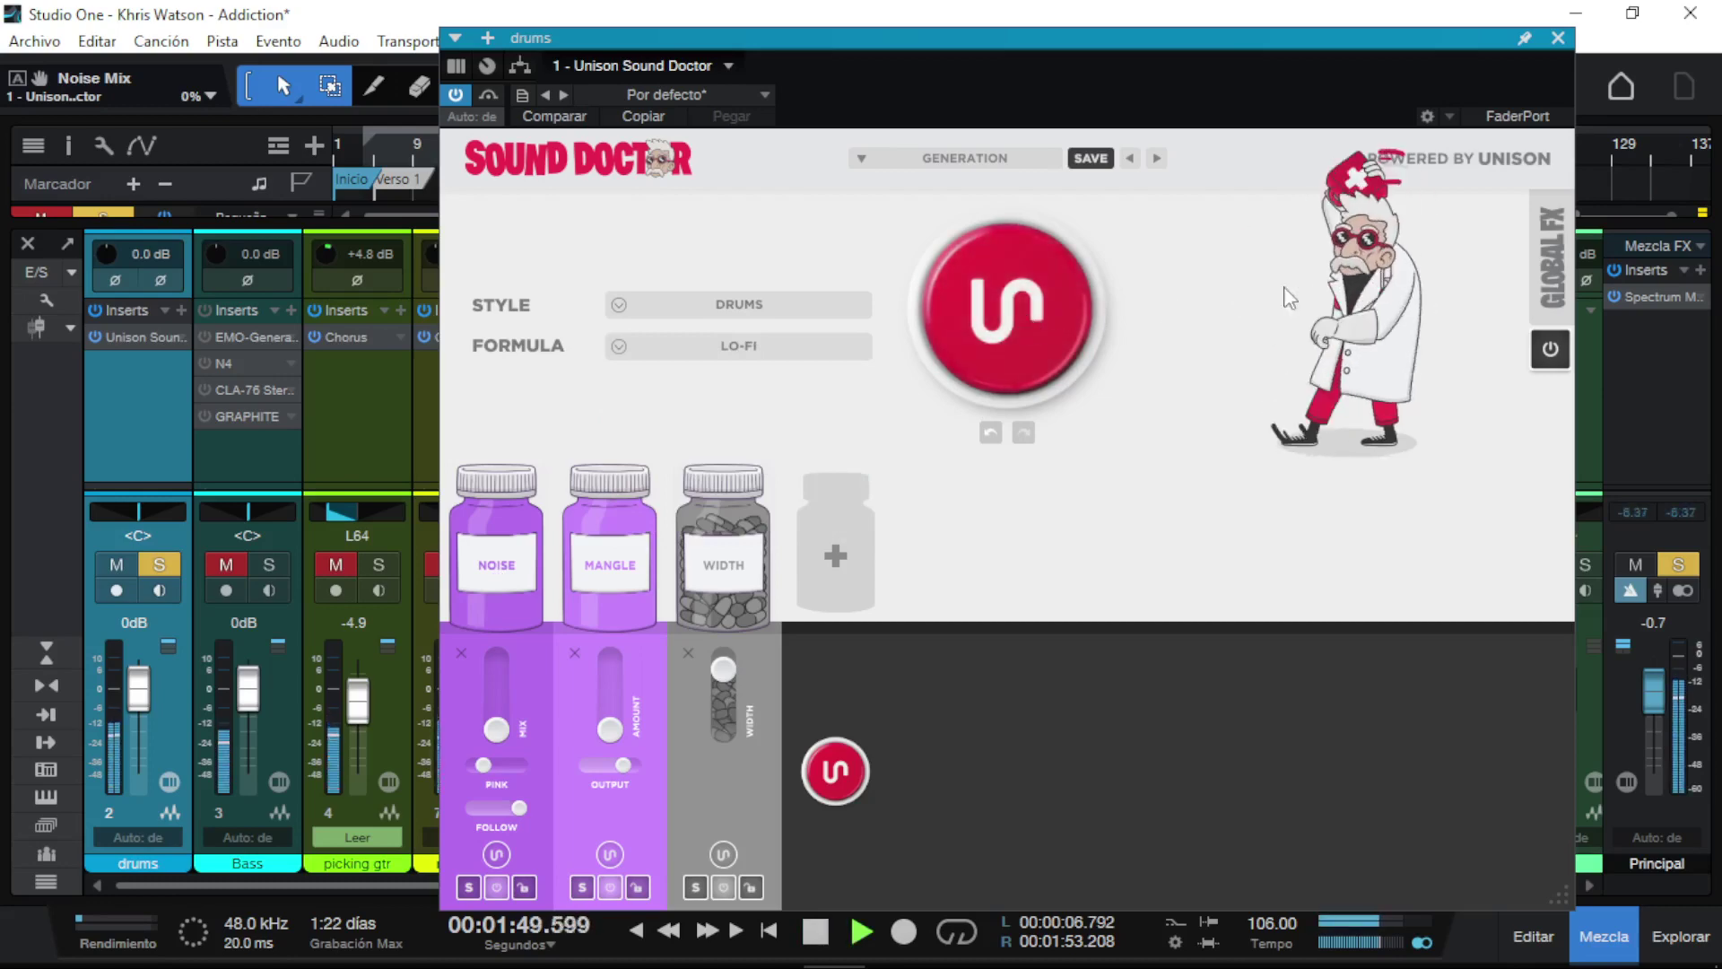
click(1539, 330)
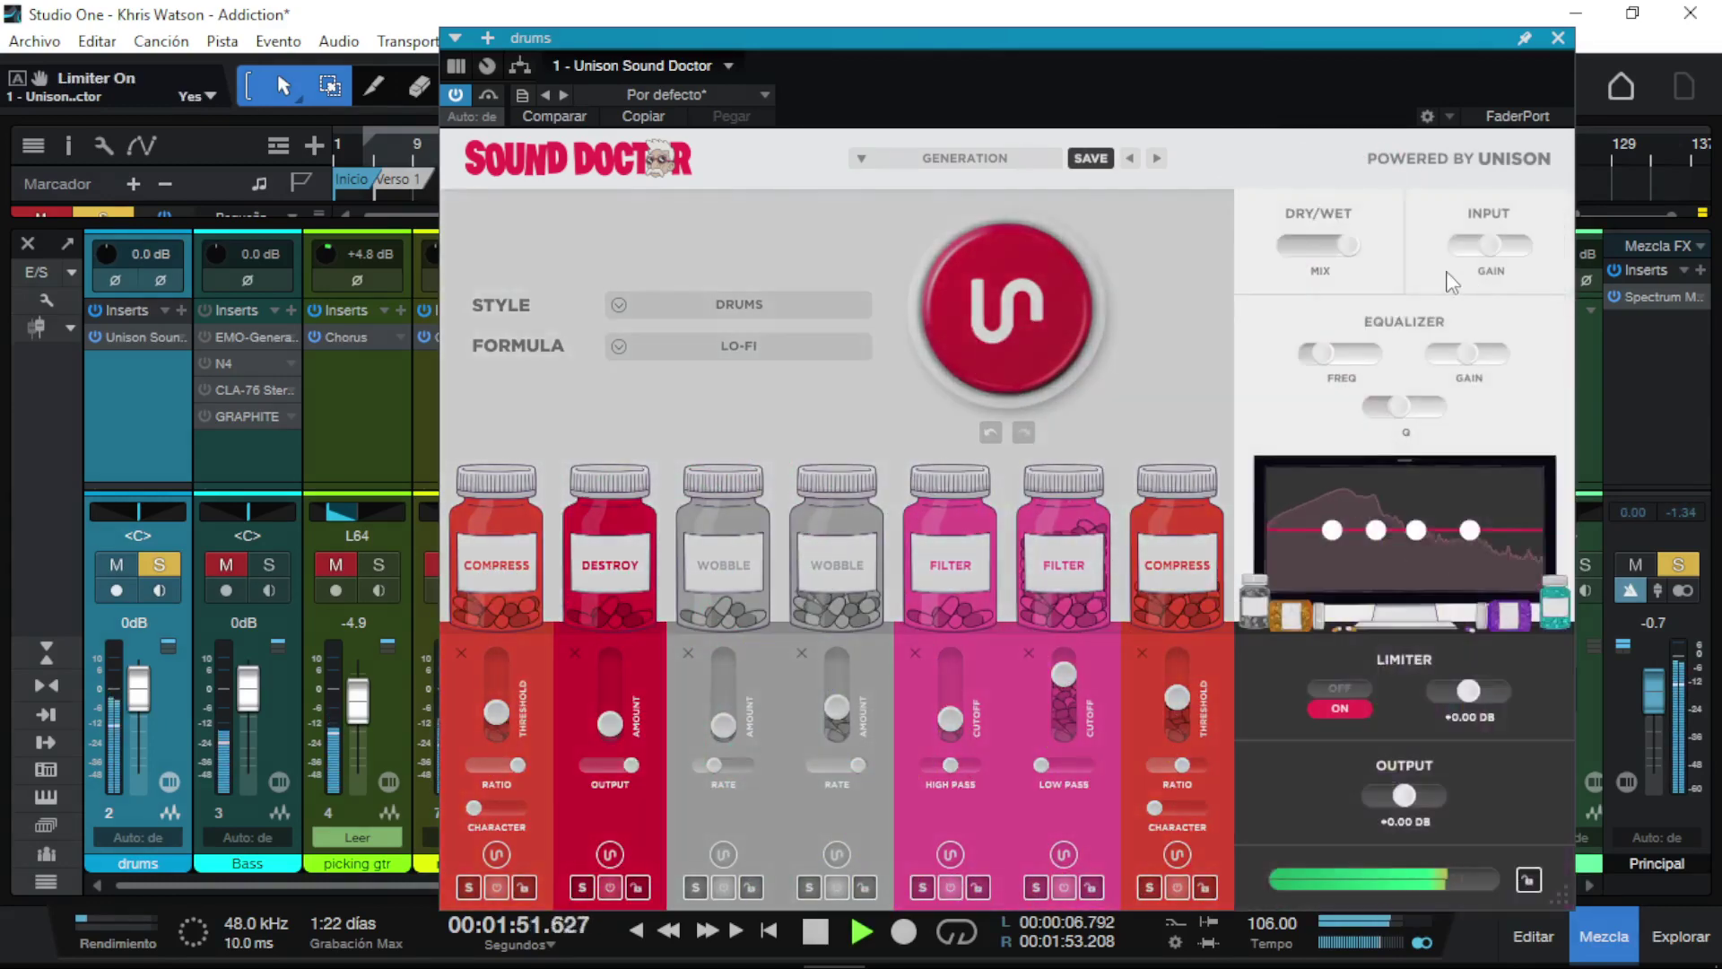
click(1211, 267)
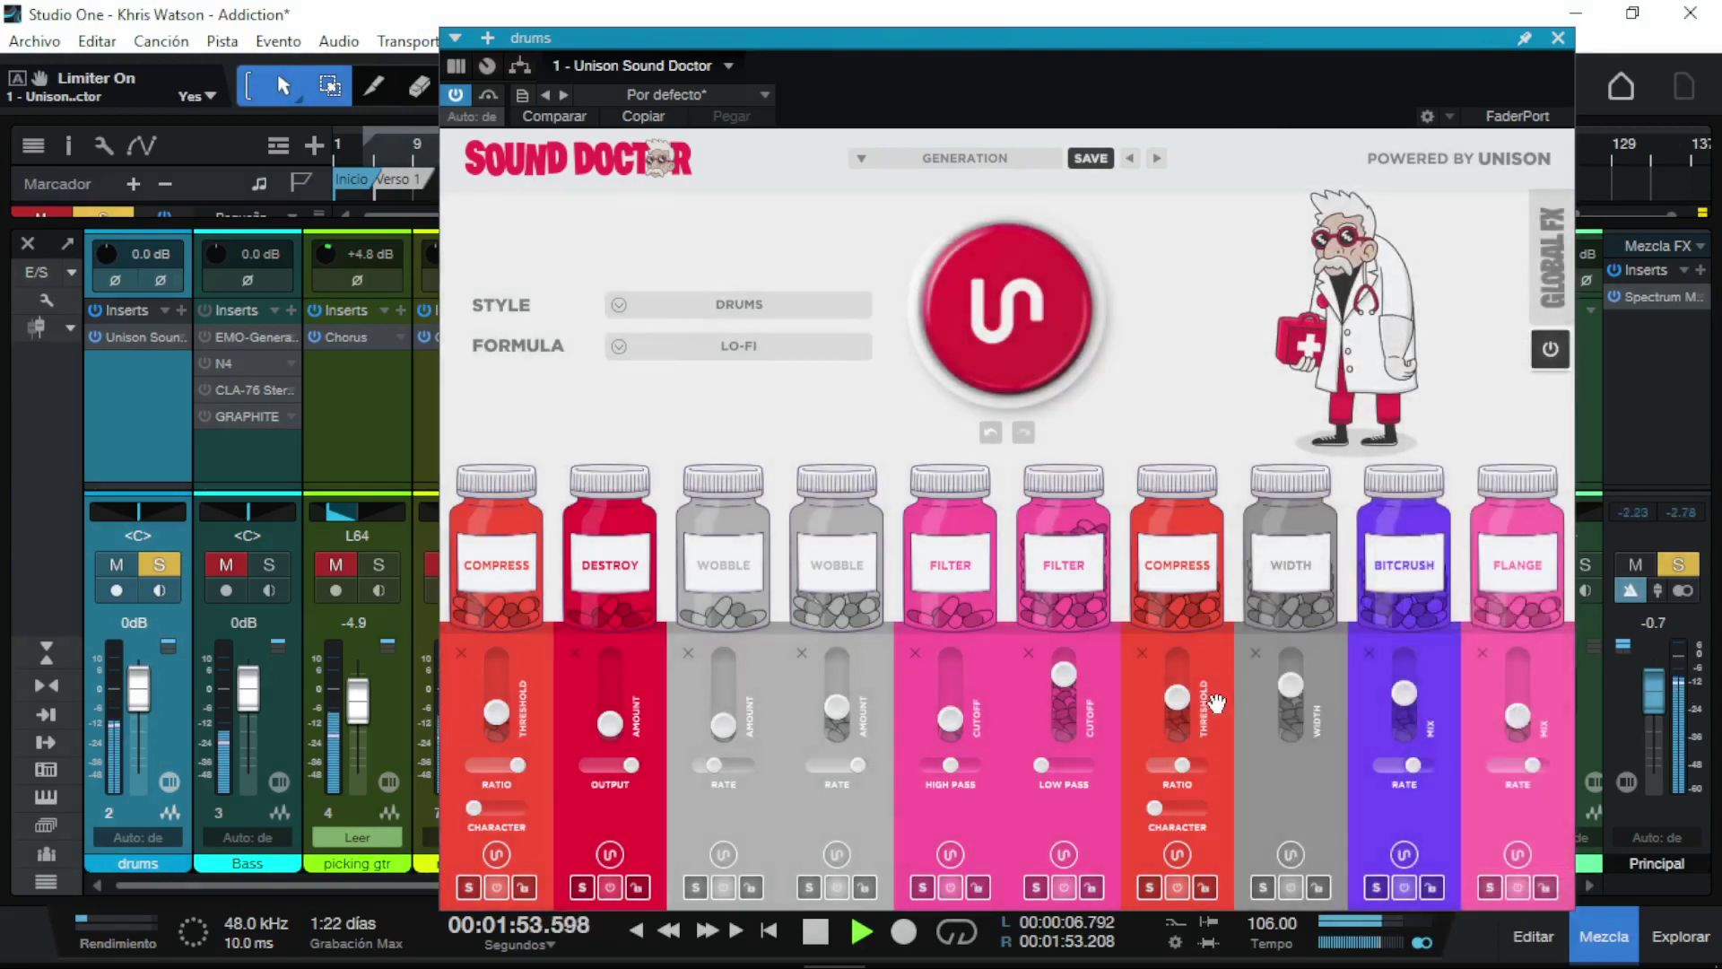
Step: Tweak the Lo-Fi chain: Compress thresholds to 71% and 38%, raise Wobble, adjust Destroy, and raise the Flange mix
mouse_move(1181, 706)
mouse_down()
mouse_move(1191, 666)
mouse_move(1186, 696)
mouse_up()
mouse_move(836, 725)
mouse_down()
mouse_move(848, 648)
mouse_move(843, 718)
mouse_up()
mouse_move(610, 724)
mouse_down()
mouse_move(628, 638)
mouse_move(617, 713)
mouse_up()
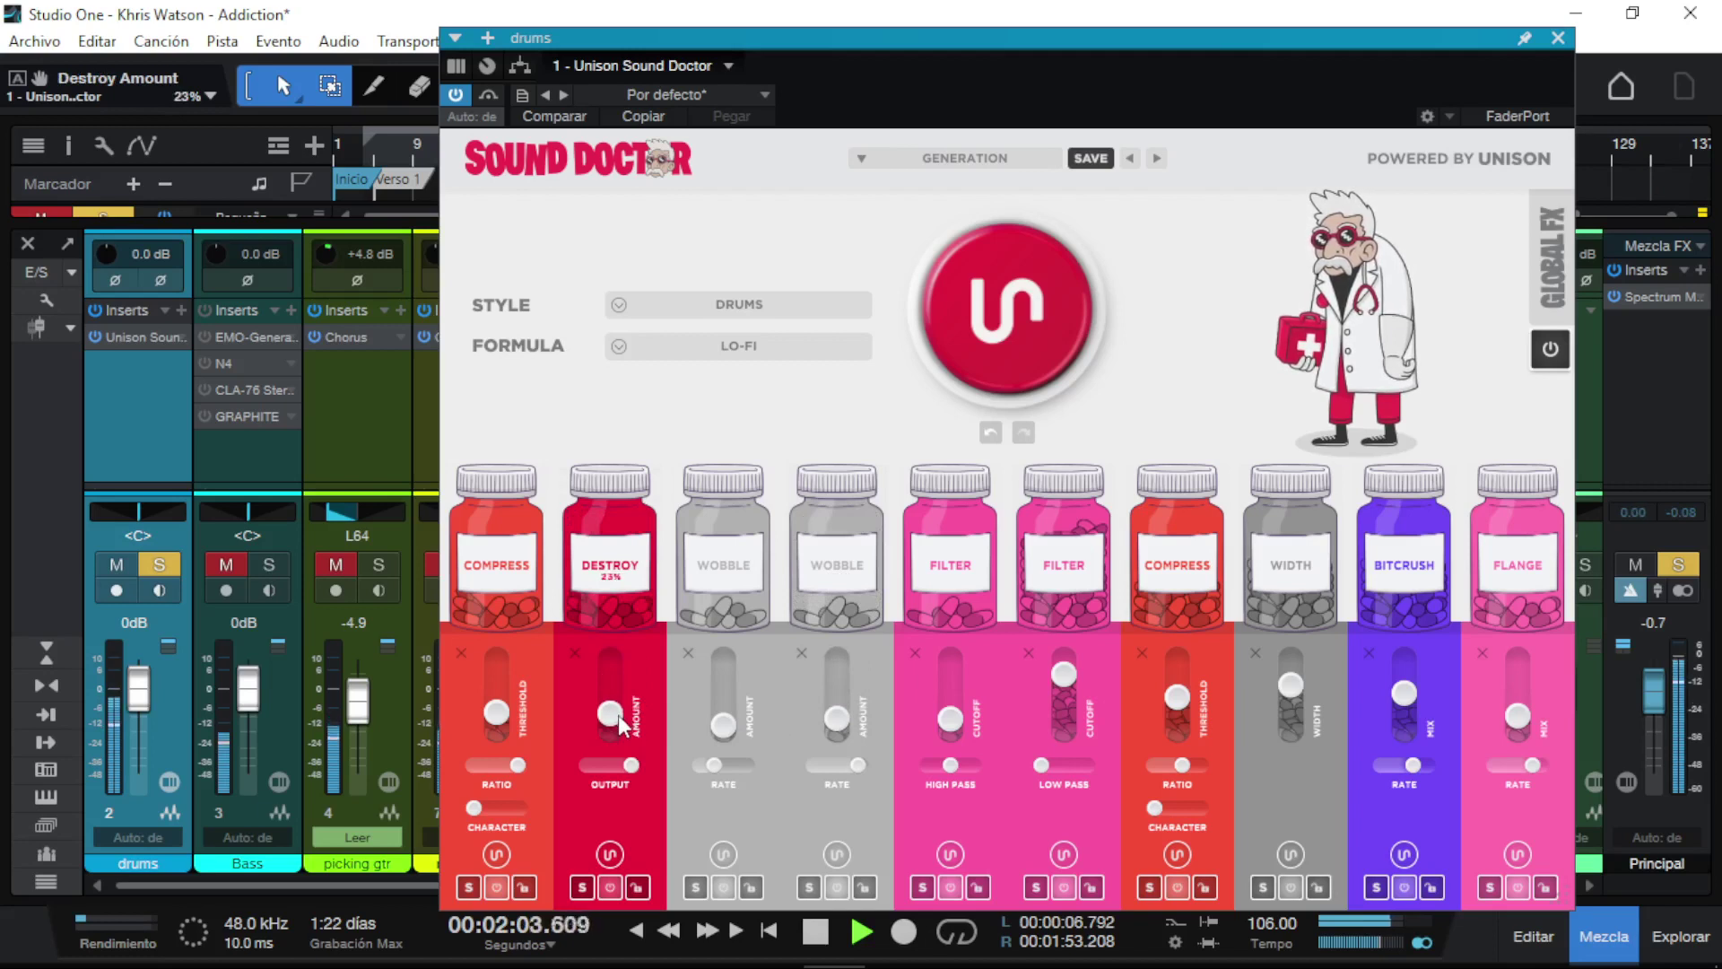
mouse_move(509, 723)
mouse_down()
mouse_move(509, 673)
mouse_move(509, 714)
mouse_up()
mouse_move(1525, 729)
mouse_down()
mouse_move(1512, 667)
mouse_move(1514, 715)
mouse_up()
Step: Stop playback, close the drums Sound Doctor window and expand the drums insert's parameters
key(space)
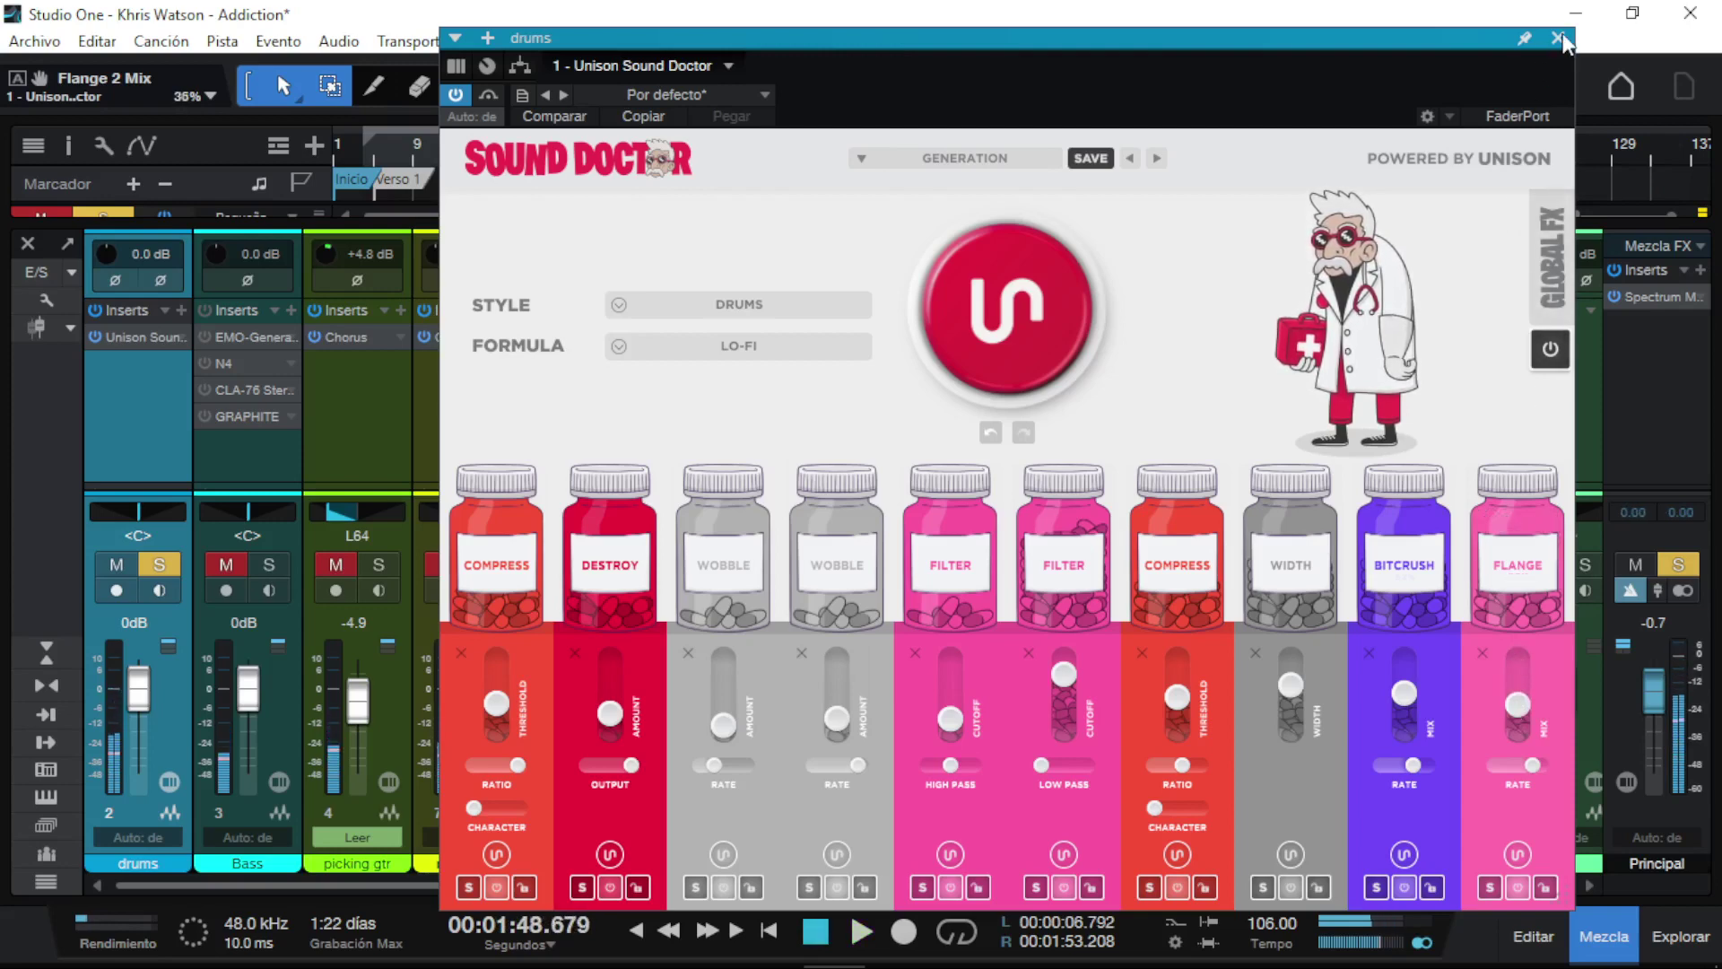
click(1558, 39)
click(173, 345)
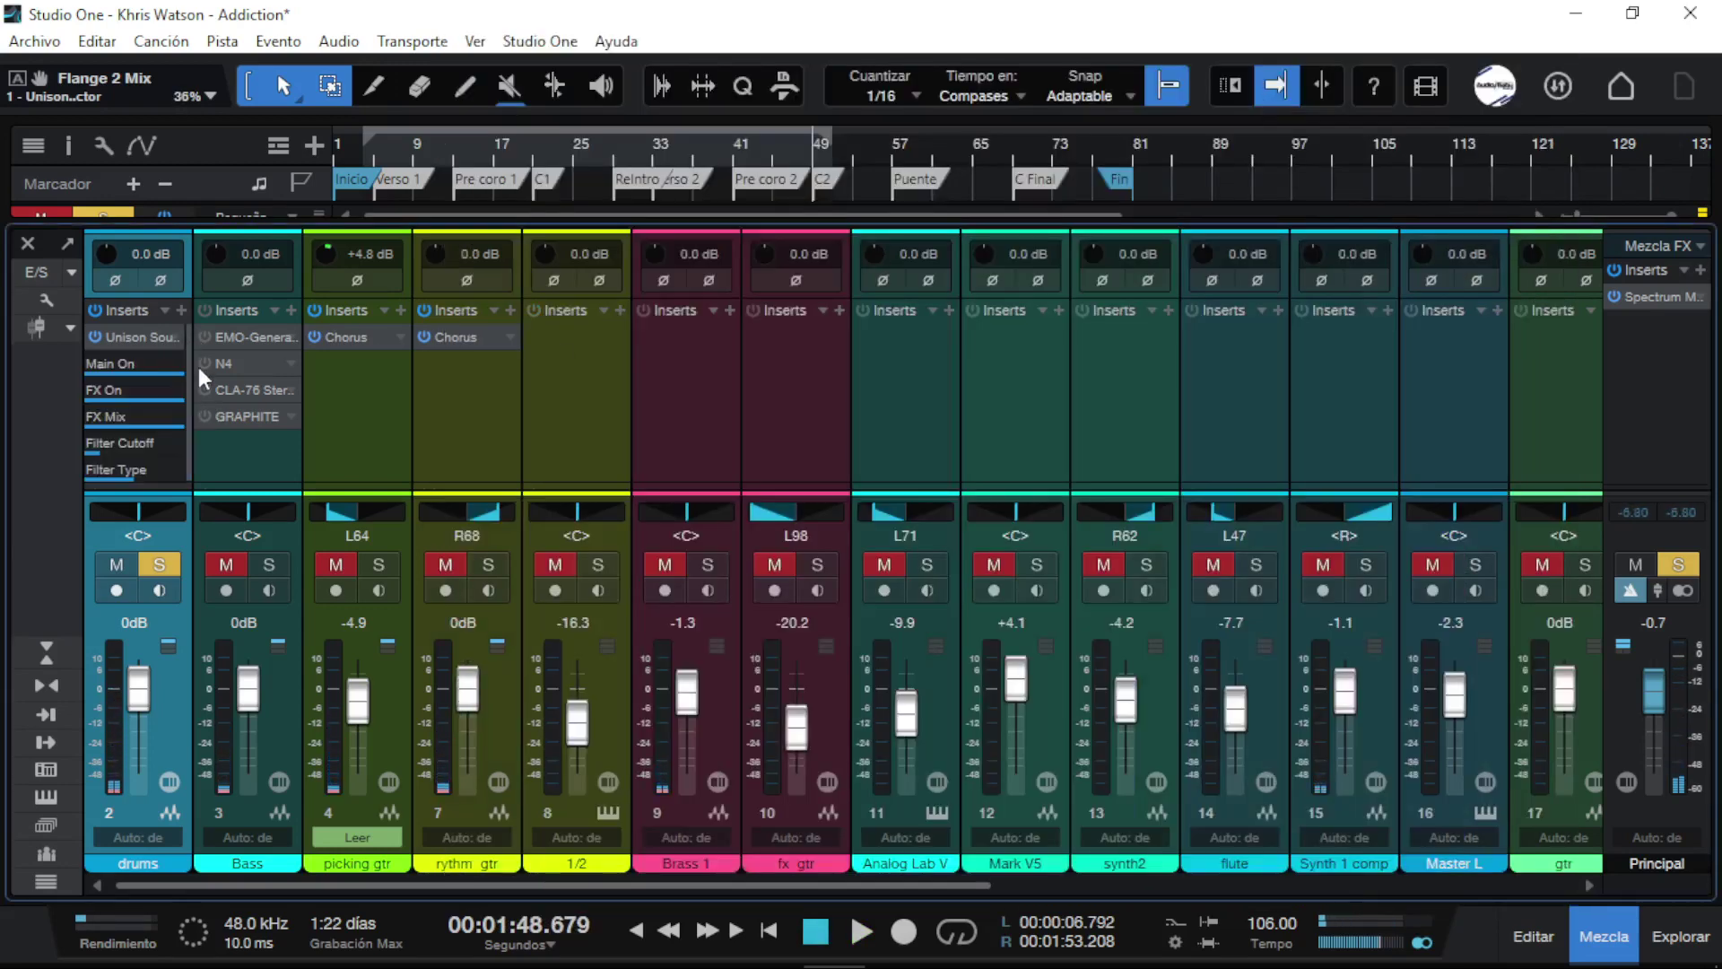
Step: Search the Bass channel's insert browser for 'uni' and insert Unison Sound Doctor
click(289, 310)
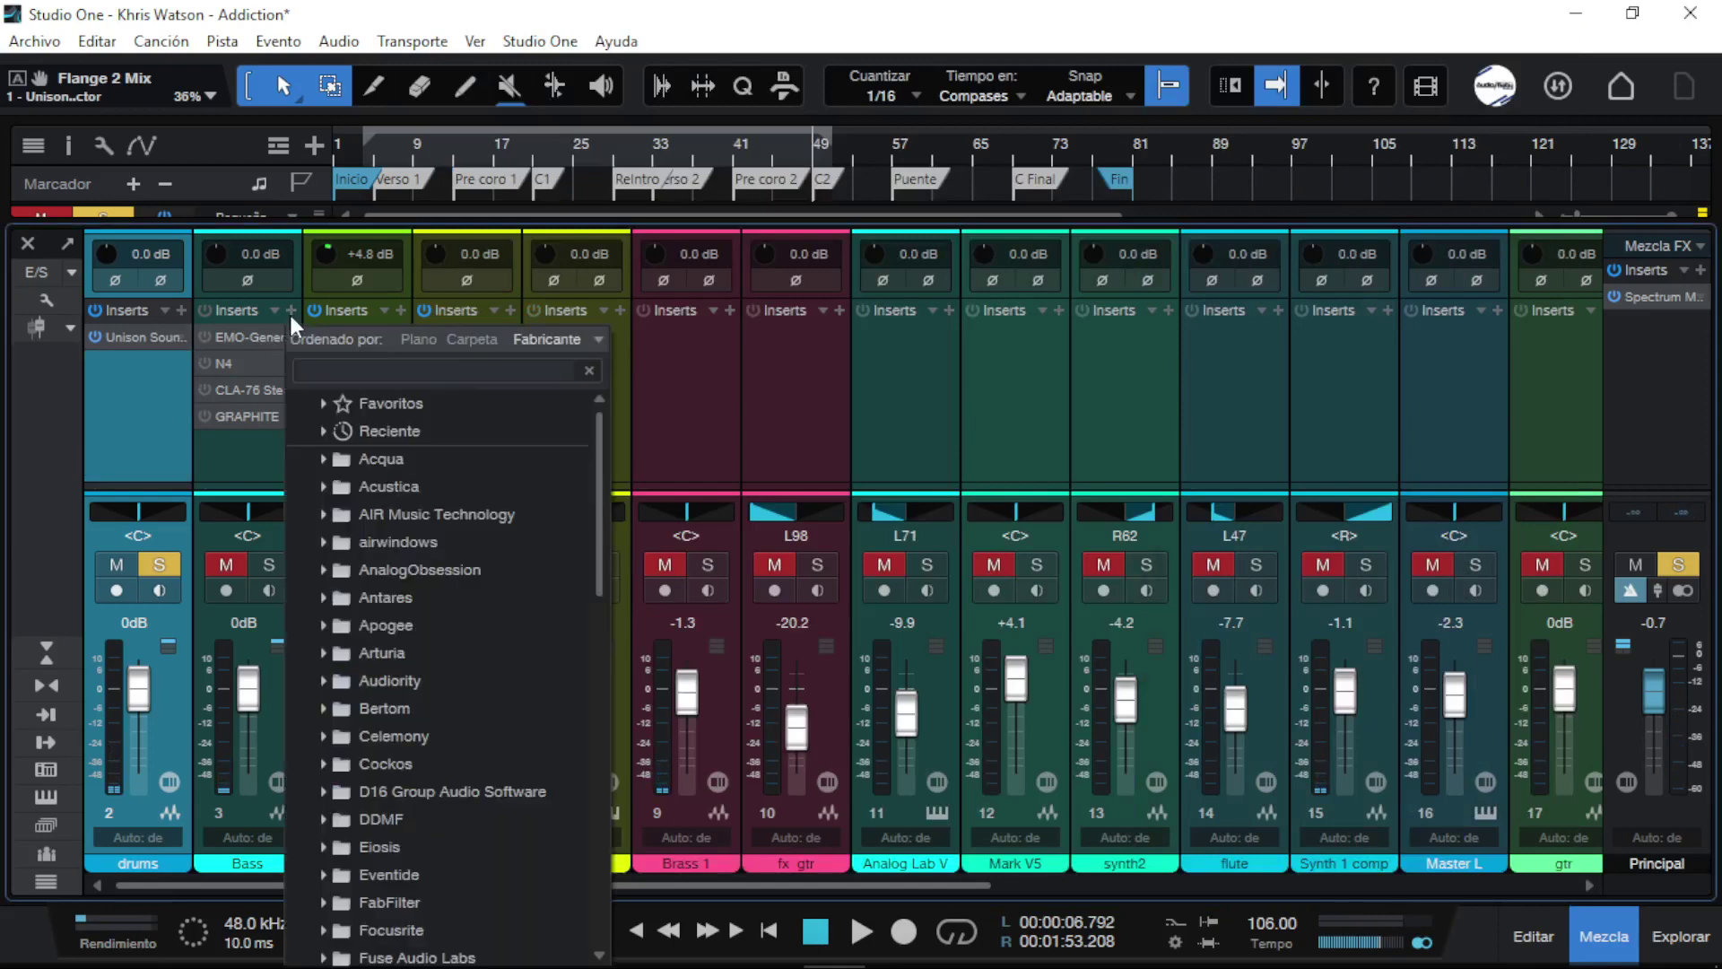
text(bass)
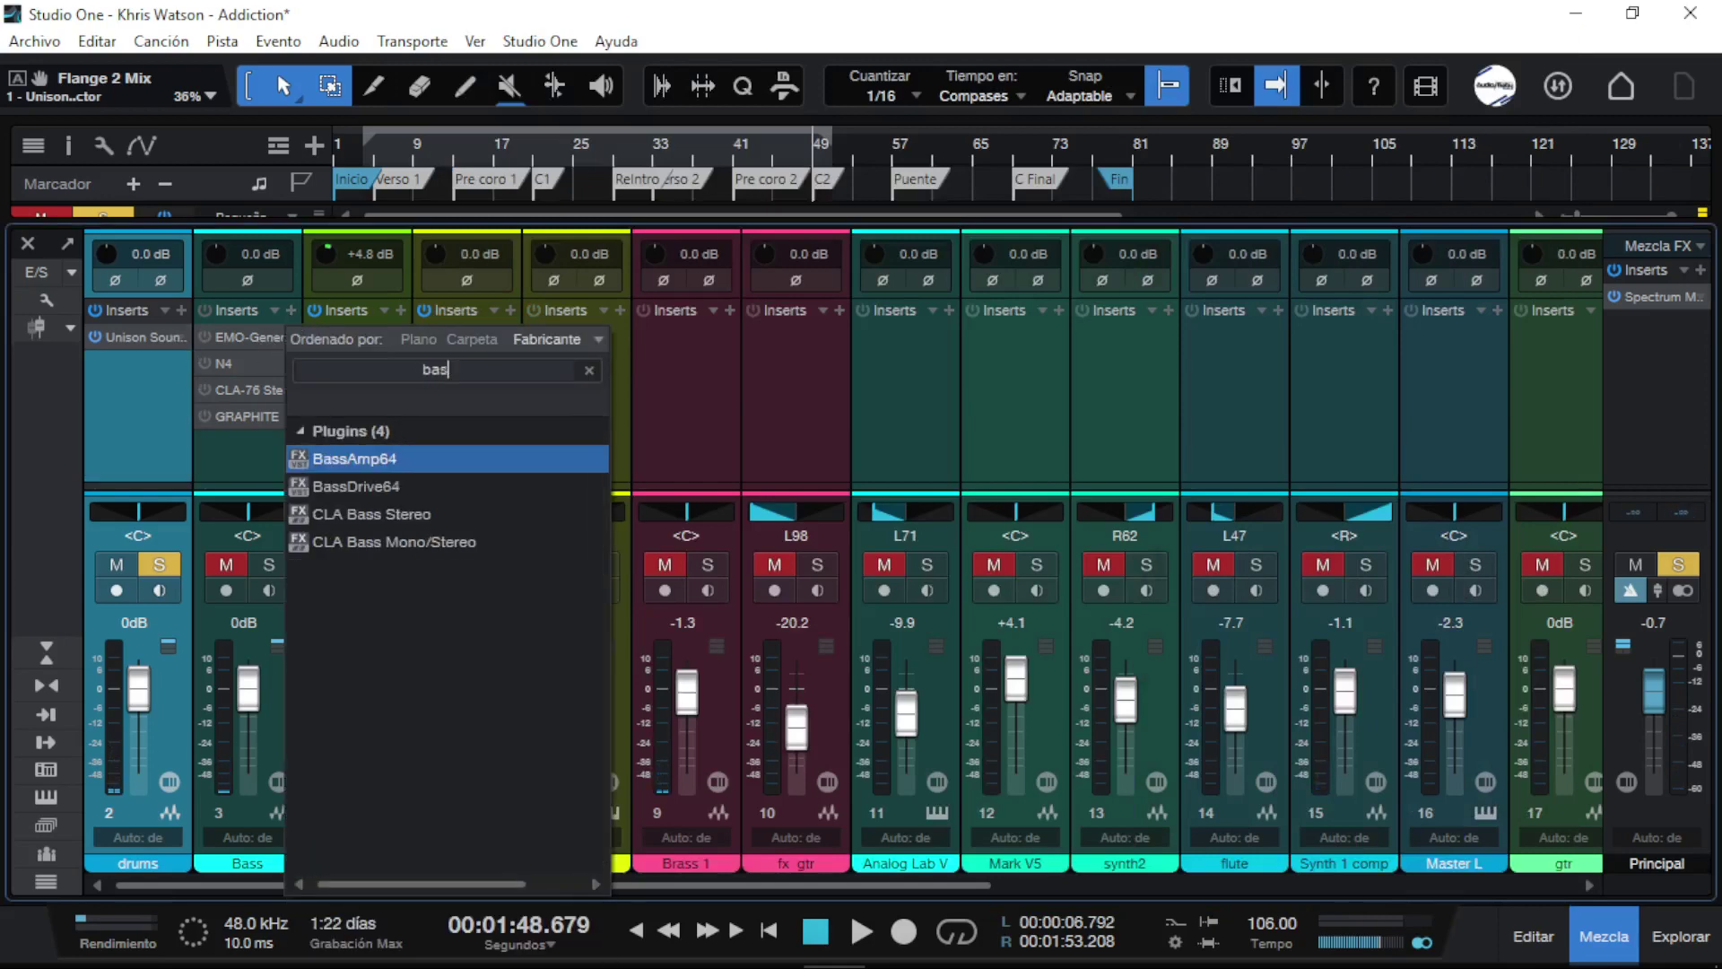
key(BackSpace)
key(BackSpace)
key(BackSpace)
text(uni)
click(289, 310)
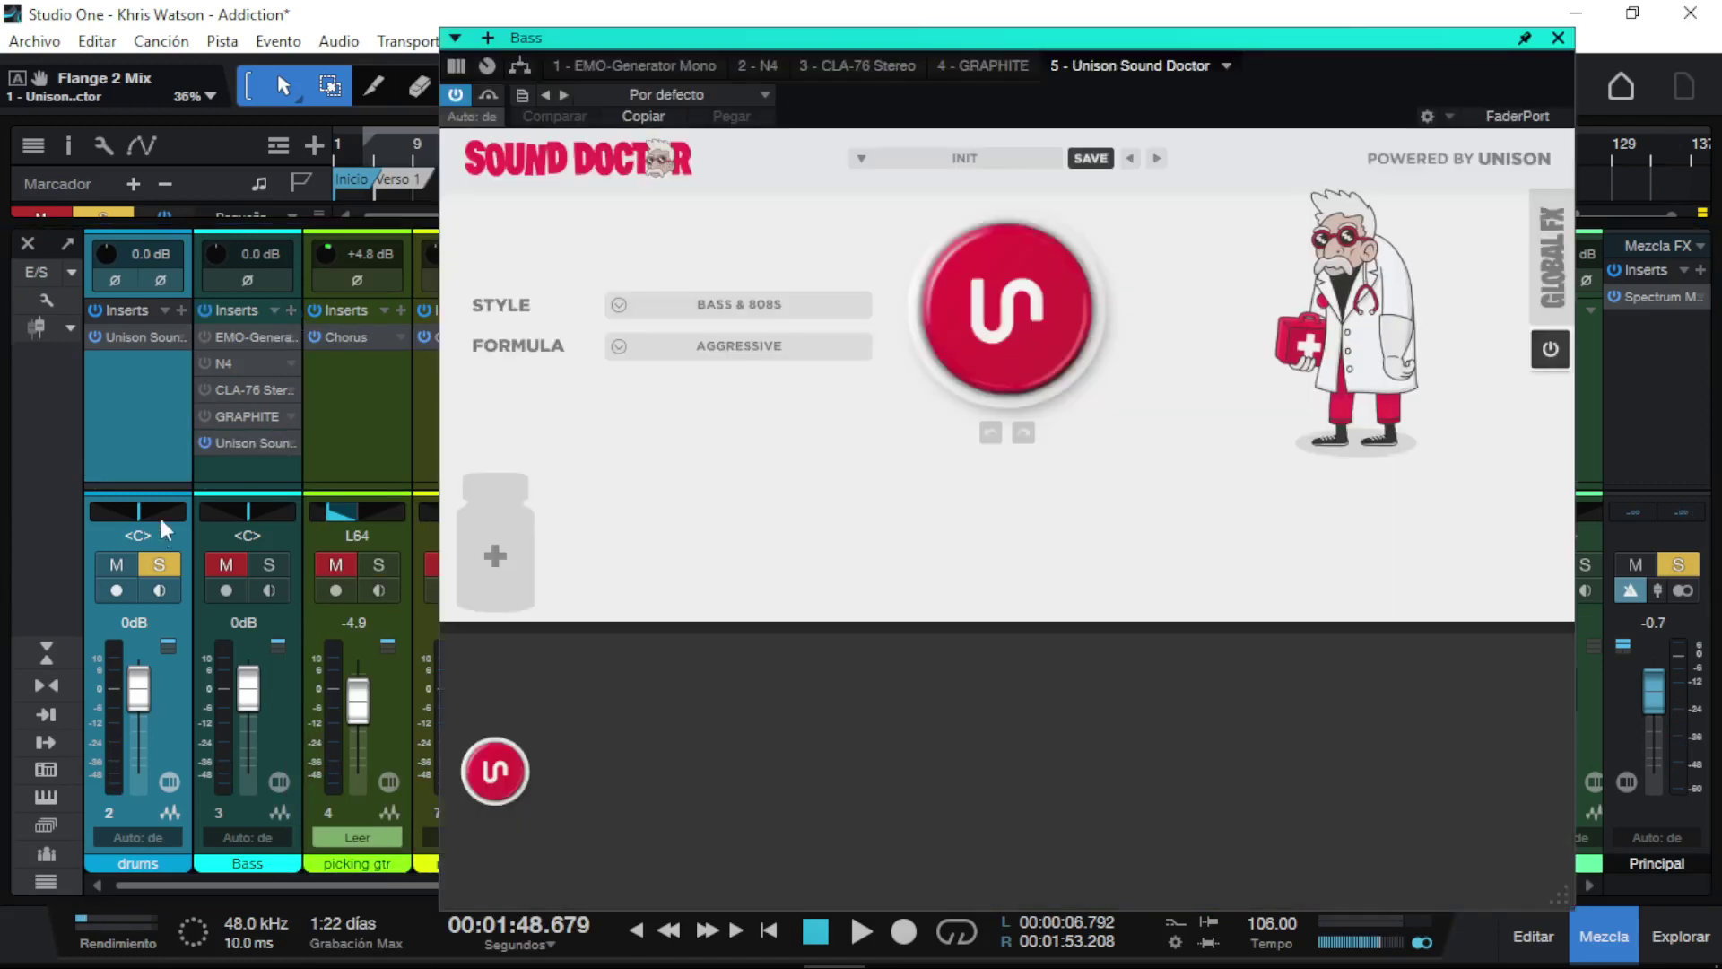
Step: Solo Bass instead of drums and generate a Bass & 808s Aggressive chain during playback
click(159, 564)
click(269, 564)
key(space)
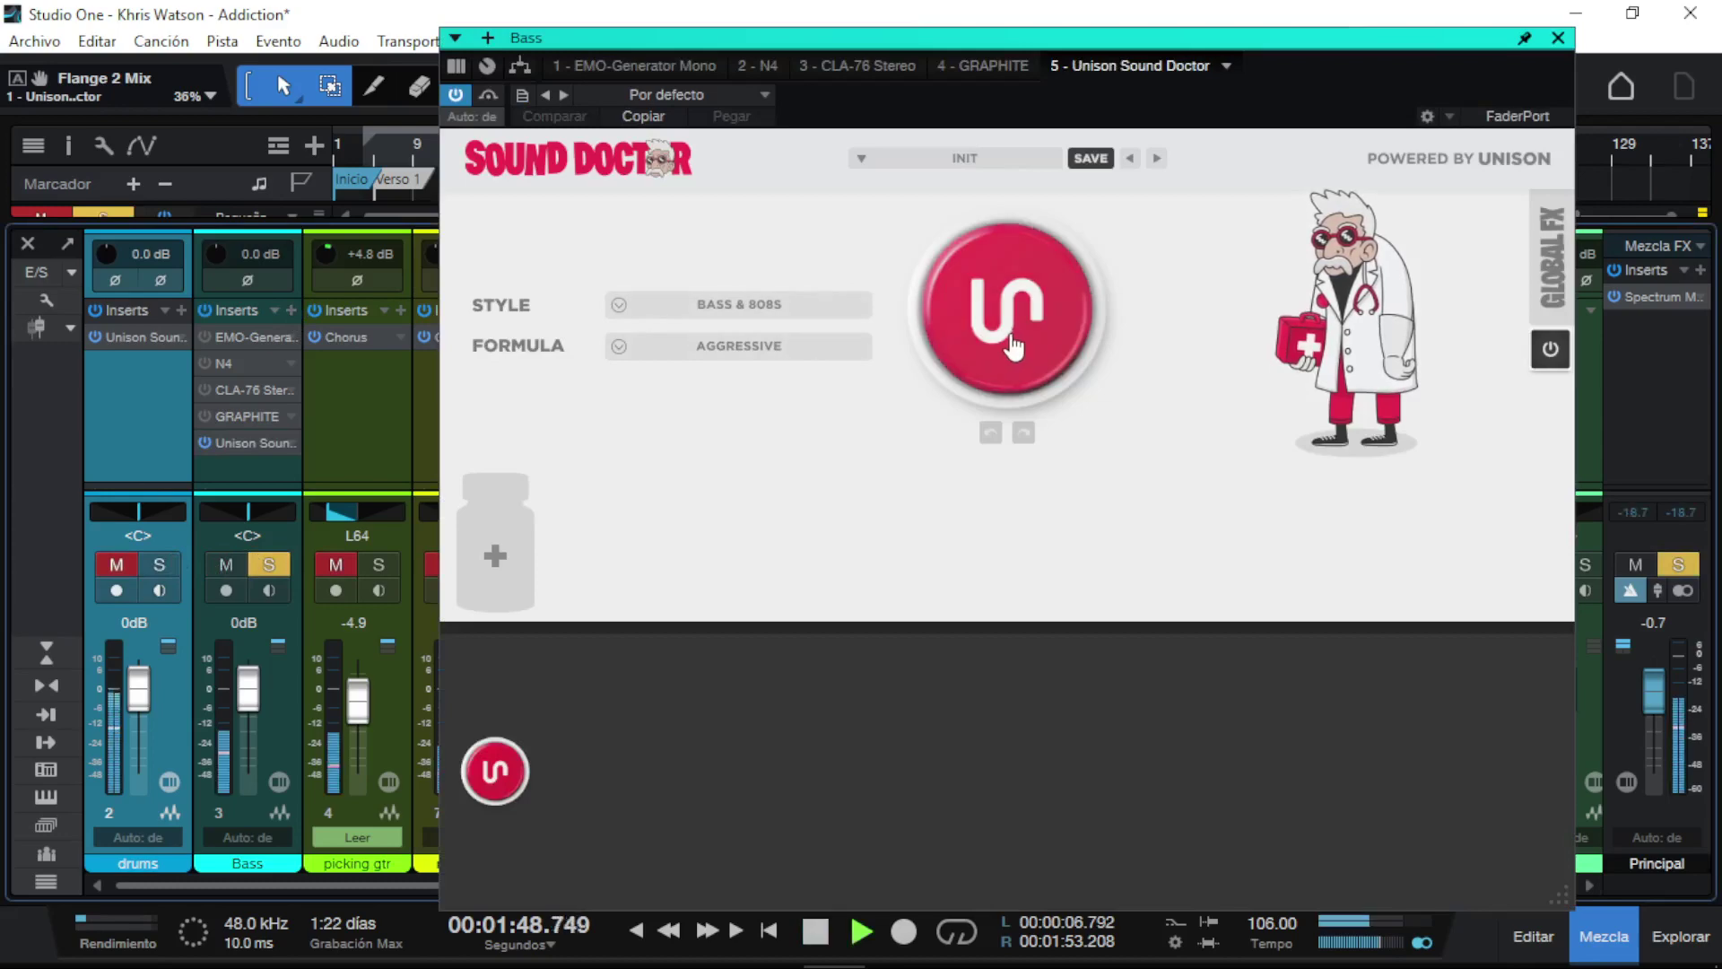
click(1002, 324)
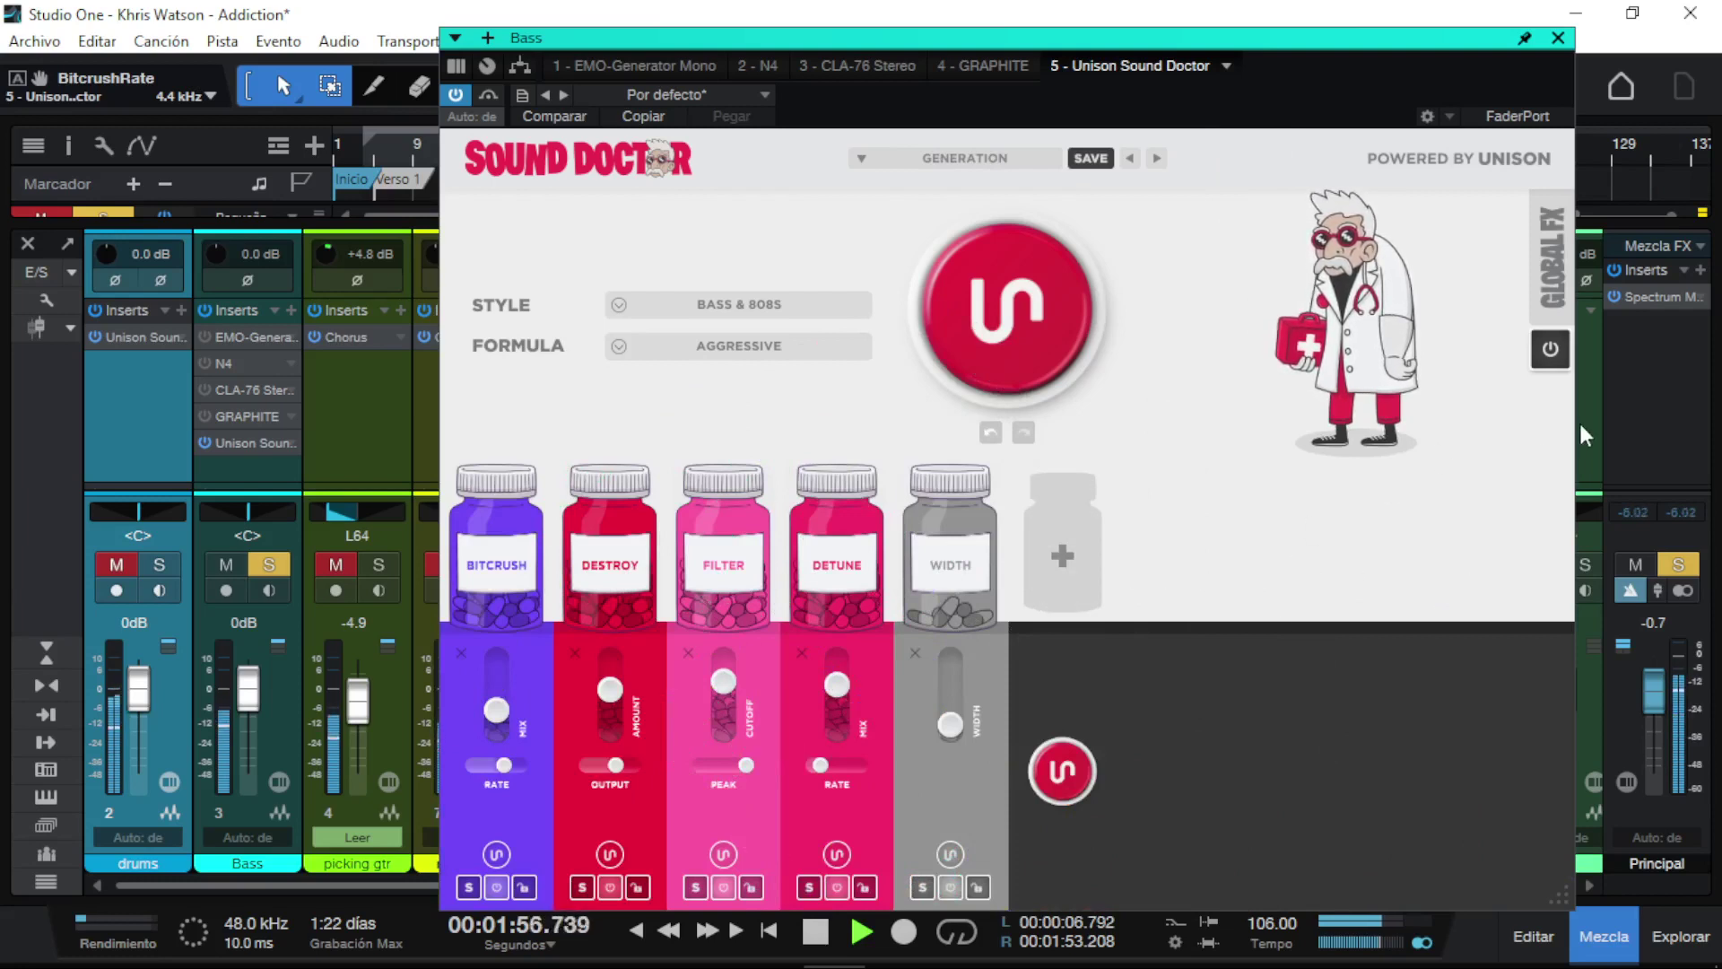
key(space)
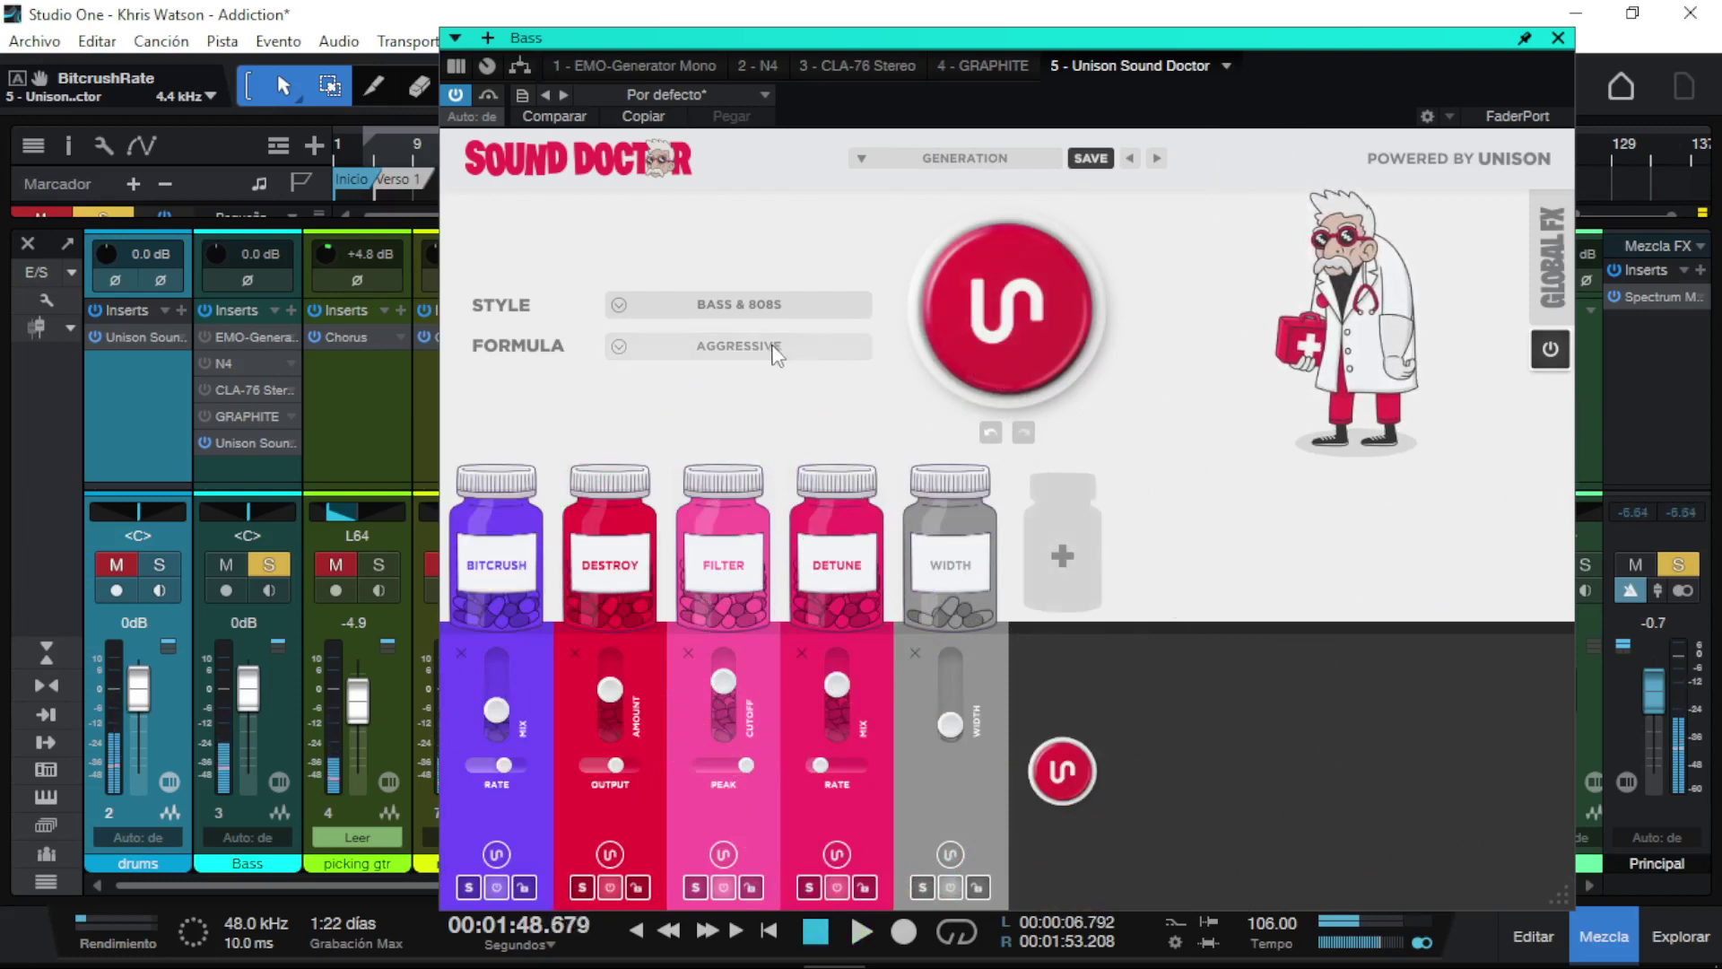
Step: Tune the chain: Destroy 43%, Filter cutoff 13.1 kHz, Detune mix lowered, Width 0%
key(space)
drag(611, 708, 612, 700)
drag(734, 691, 735, 665)
drag(834, 688, 838, 728)
drag(950, 724, 949, 730)
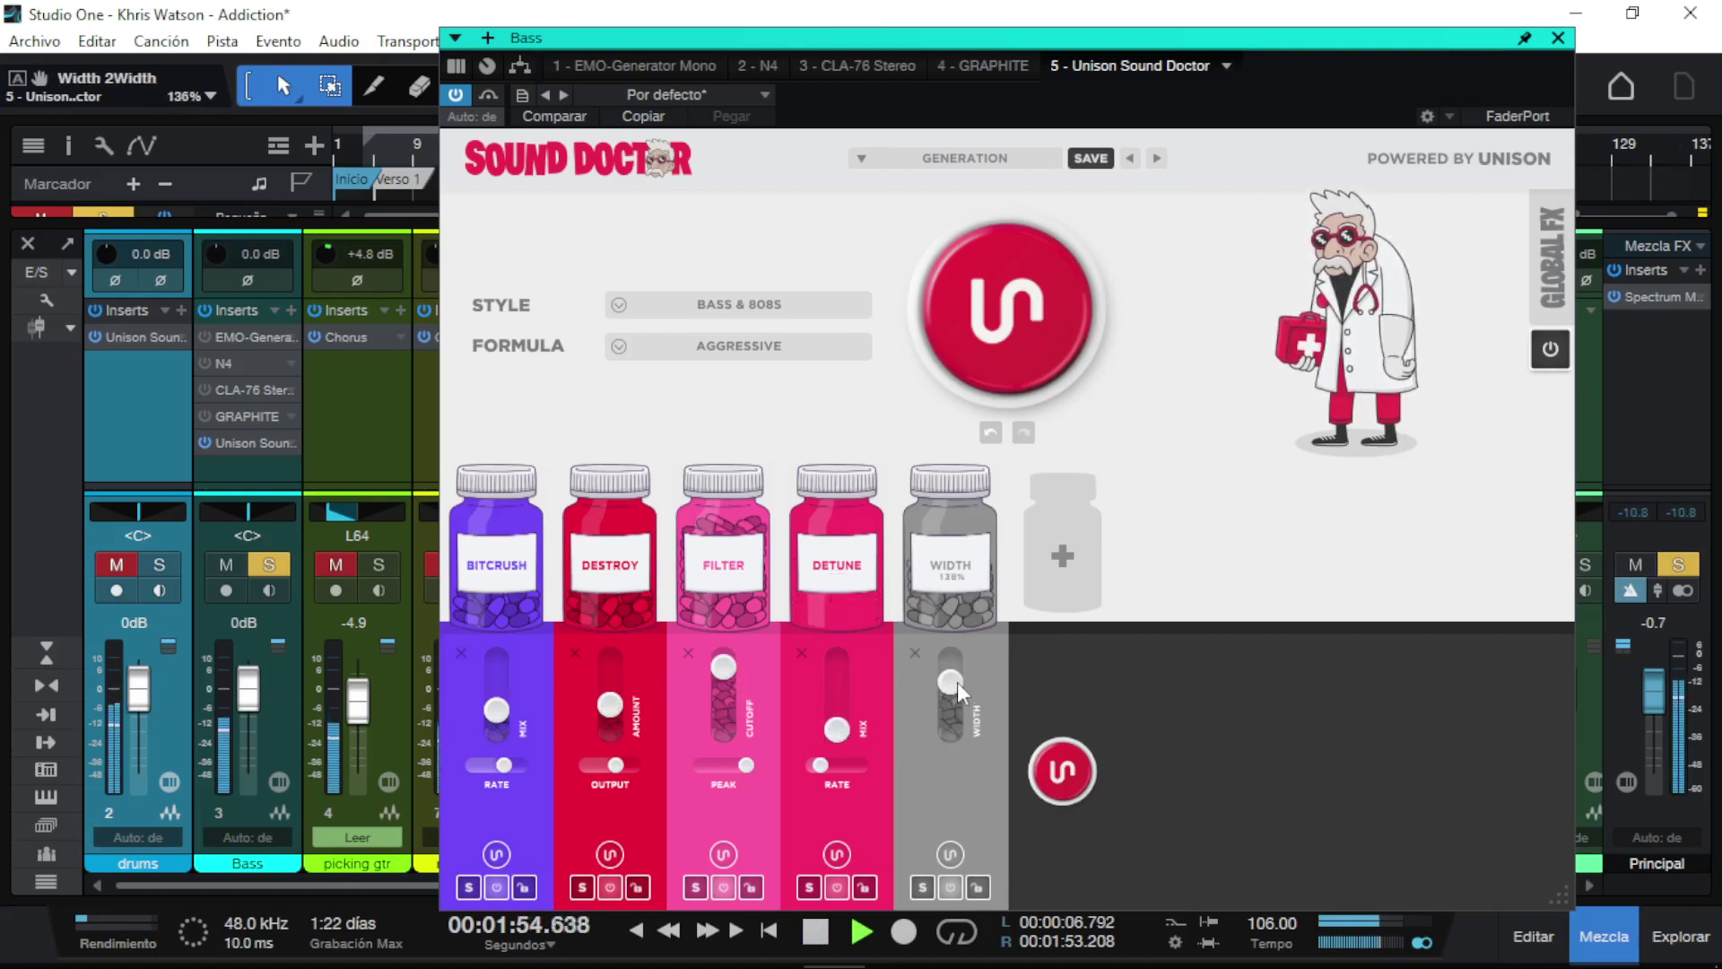
Step: Switch to the Dirty formula and lower the two filter cutoffs to 481 Hz and 1.3 kHz
click(816, 348)
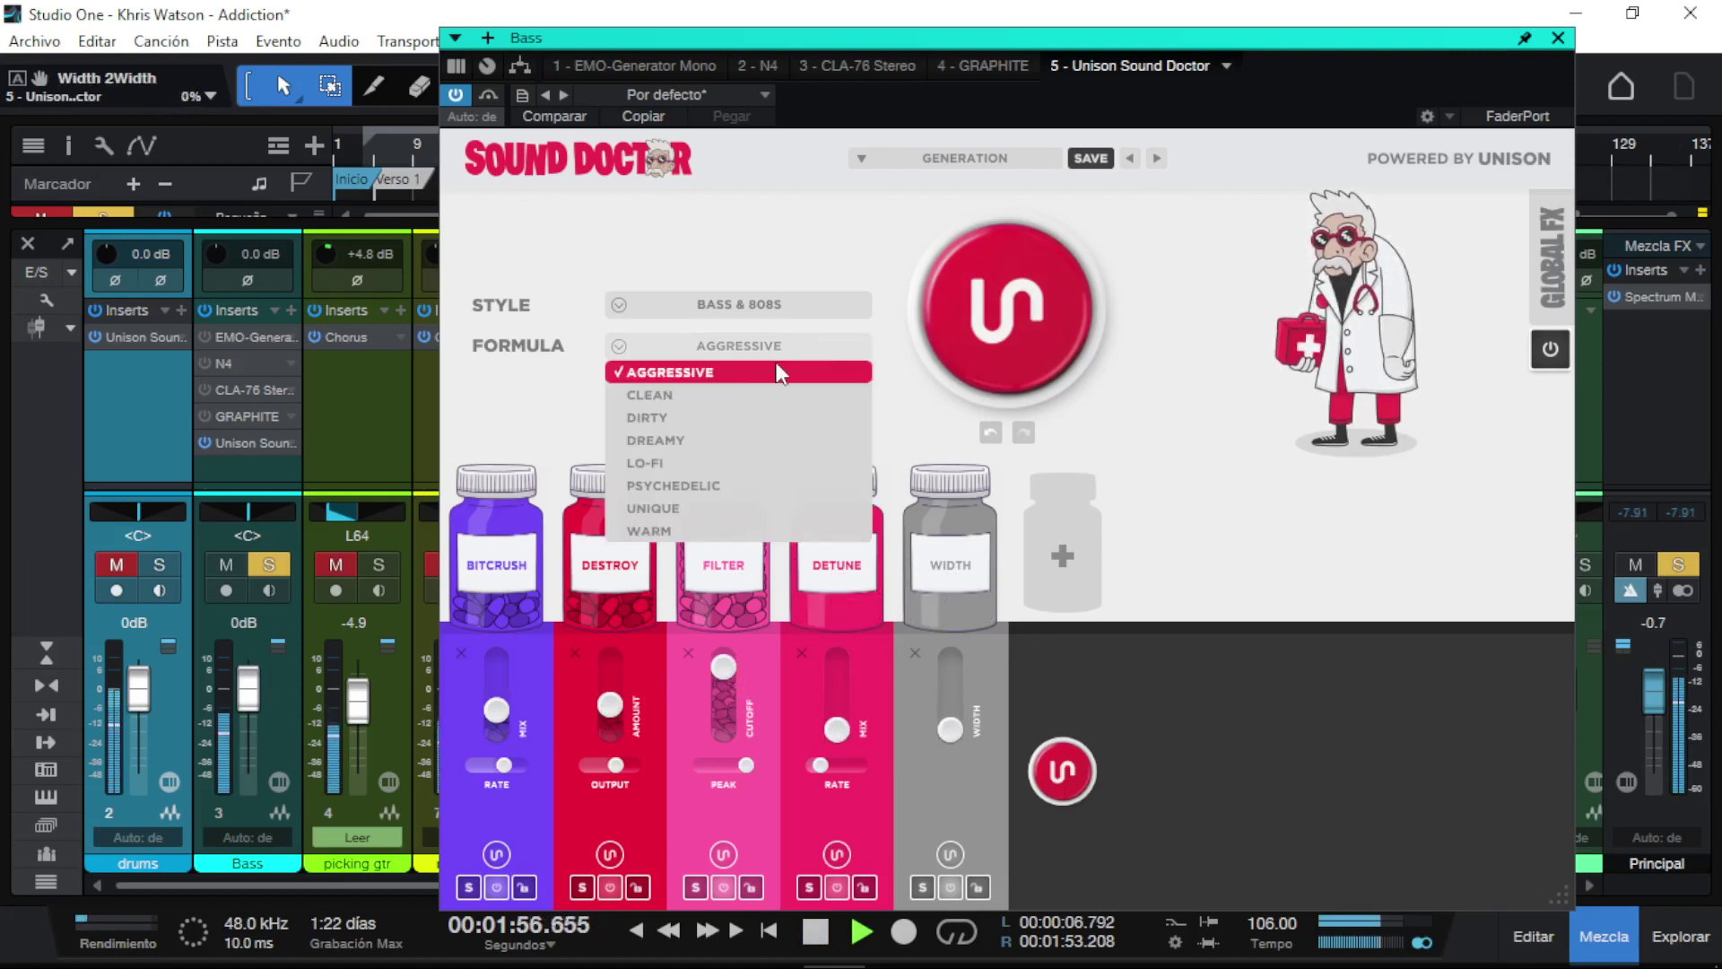
click(715, 419)
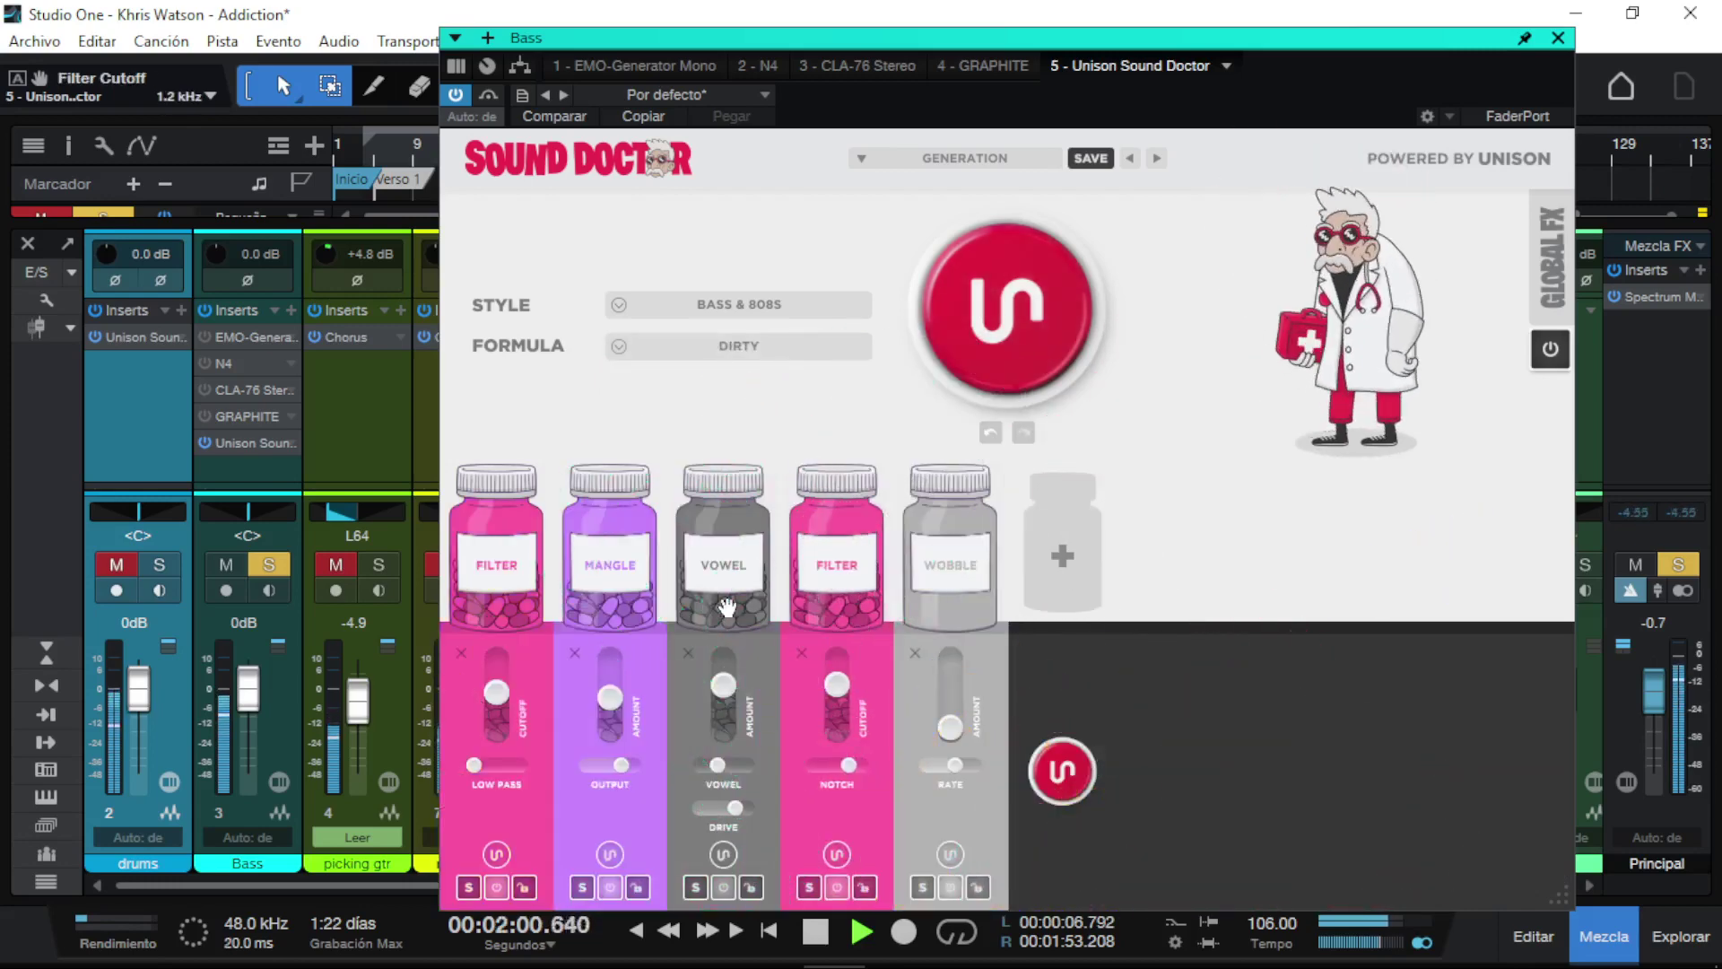
drag(497, 692, 500, 699)
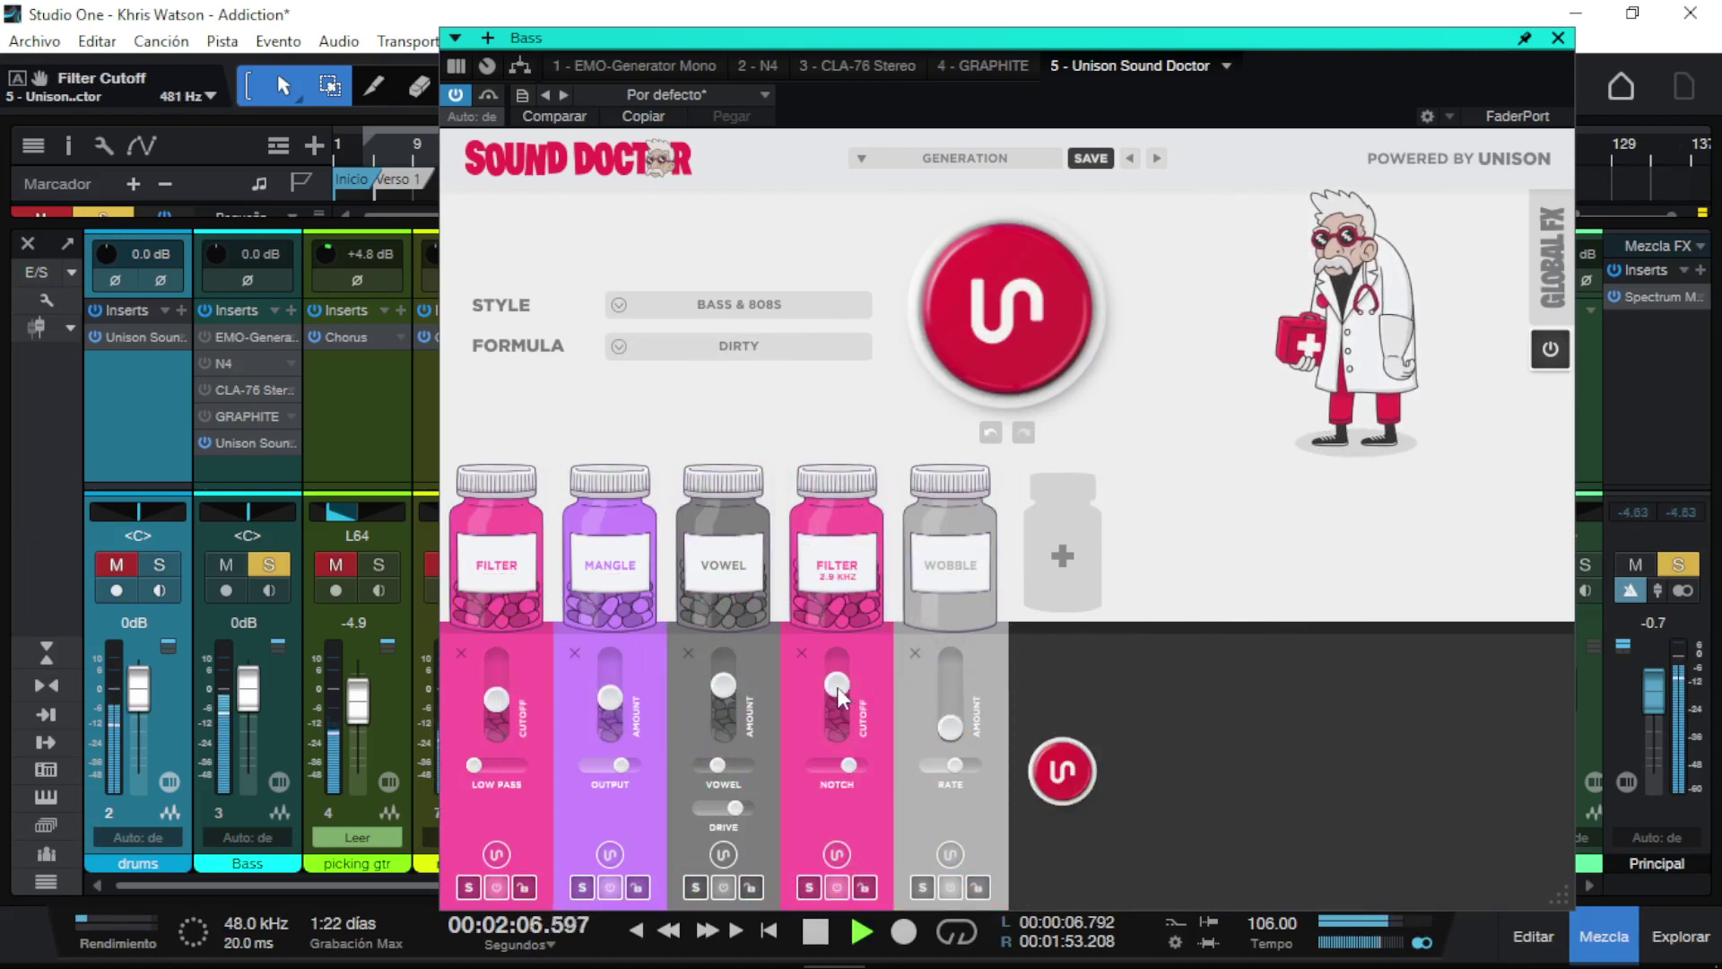
mouse_move(837, 687)
mouse_down()
mouse_move(834, 708)
mouse_move(840, 691)
mouse_up()
key(space)
click(778, 351)
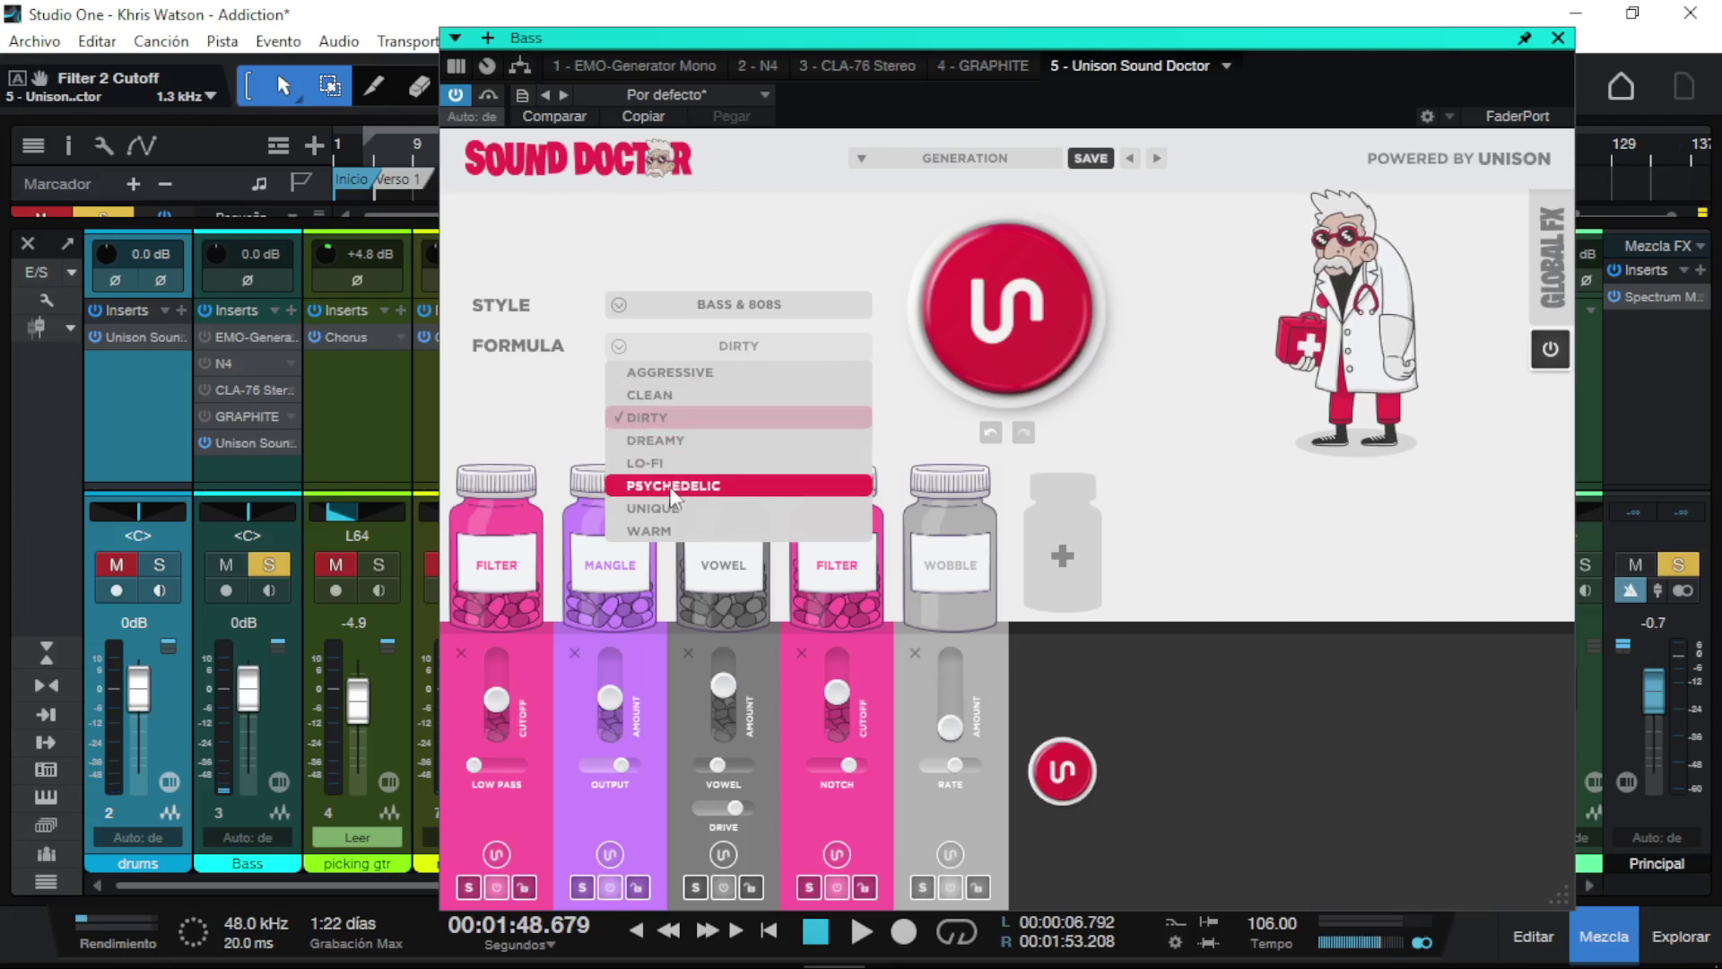
Step: Pick the Unique formula, regenerate the chain while playing, and set the Res Filter to 58 Hz
click(653, 508)
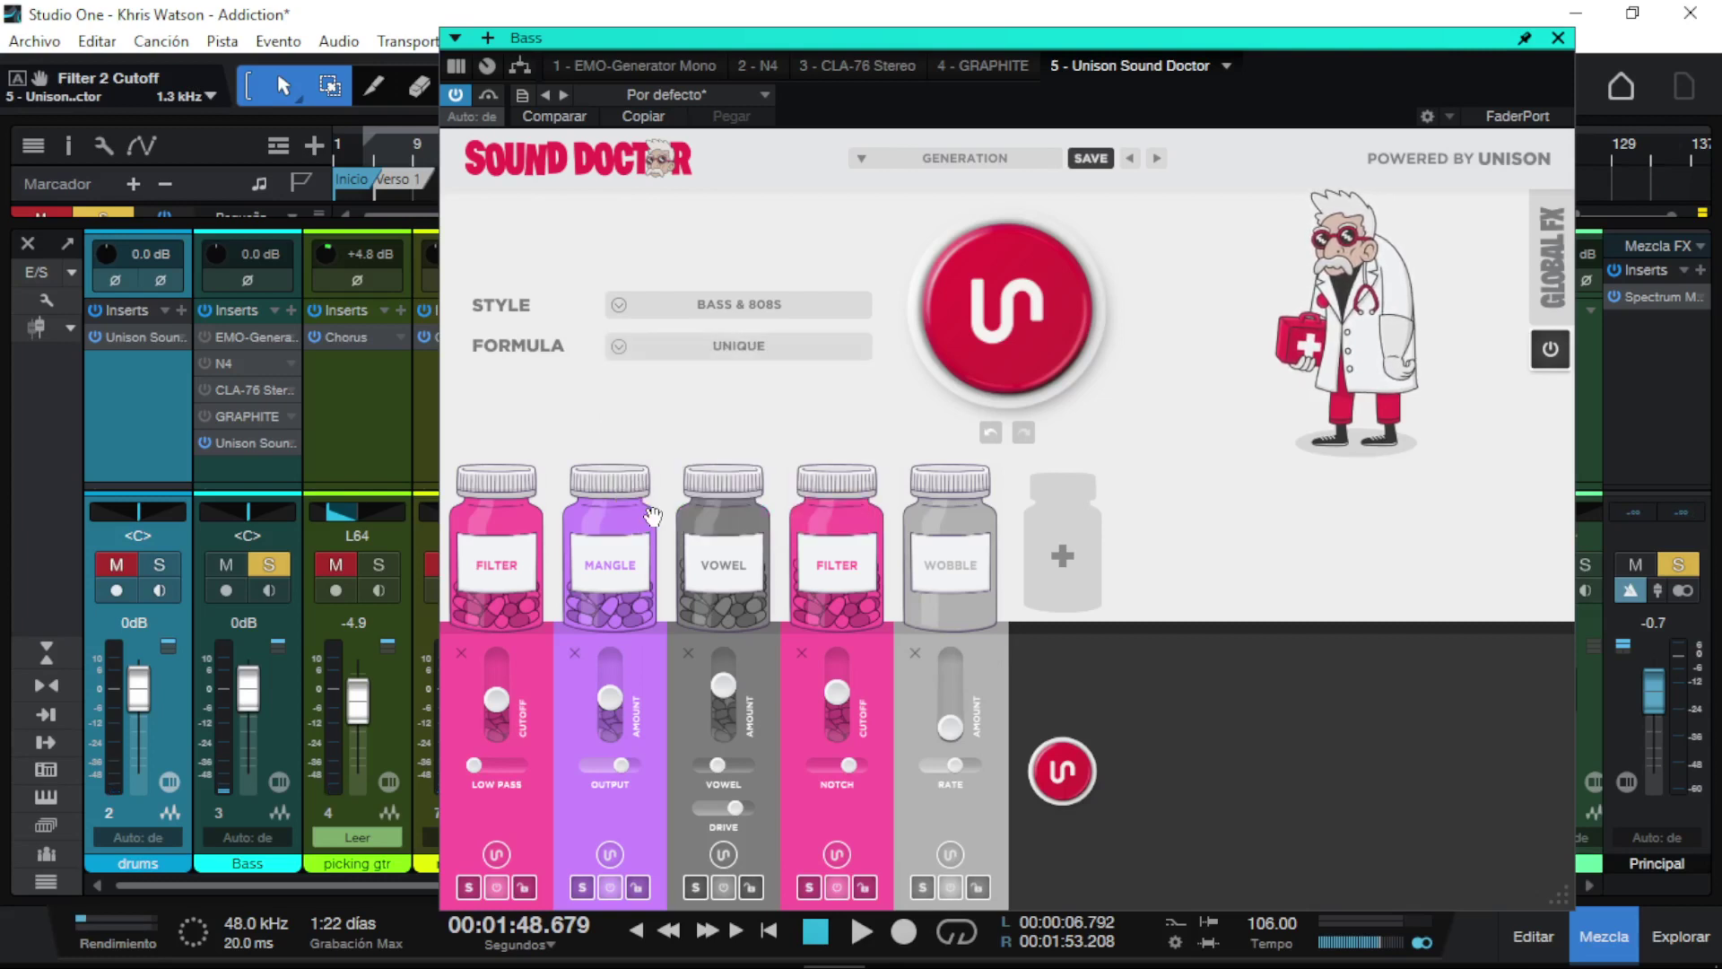
key(space)
click(1002, 323)
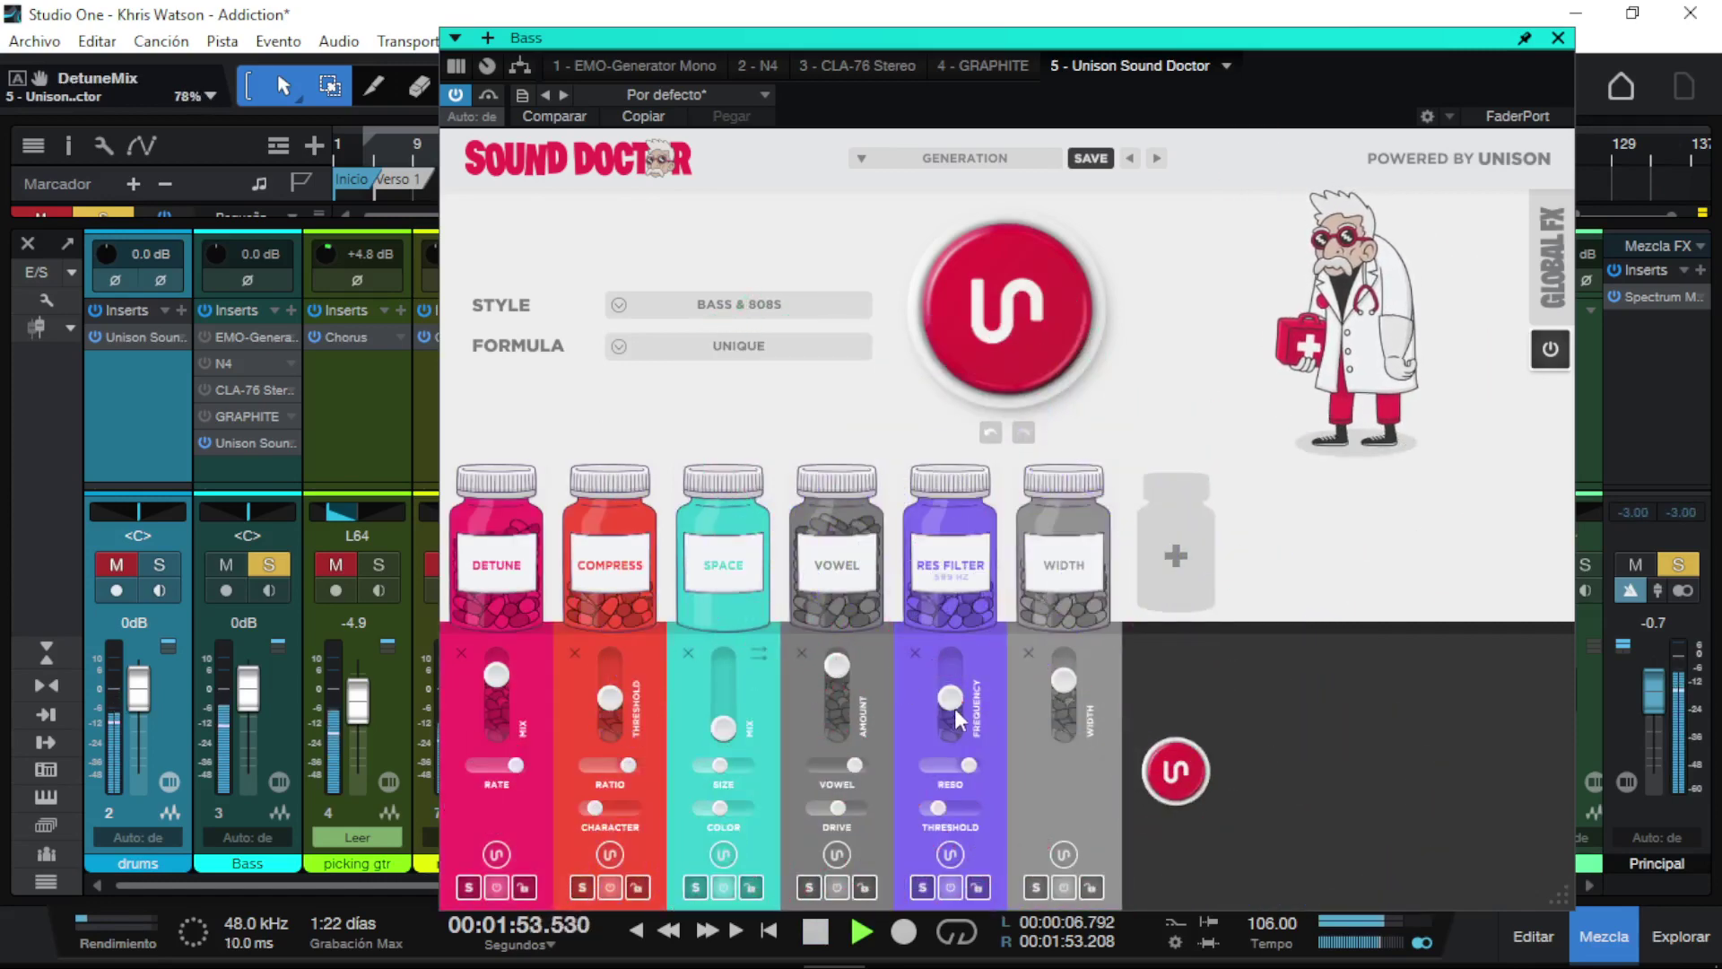
mouse_move(955, 706)
mouse_down()
mouse_move(956, 722)
mouse_move(954, 682)
mouse_move(954, 714)
mouse_up()
key(space)
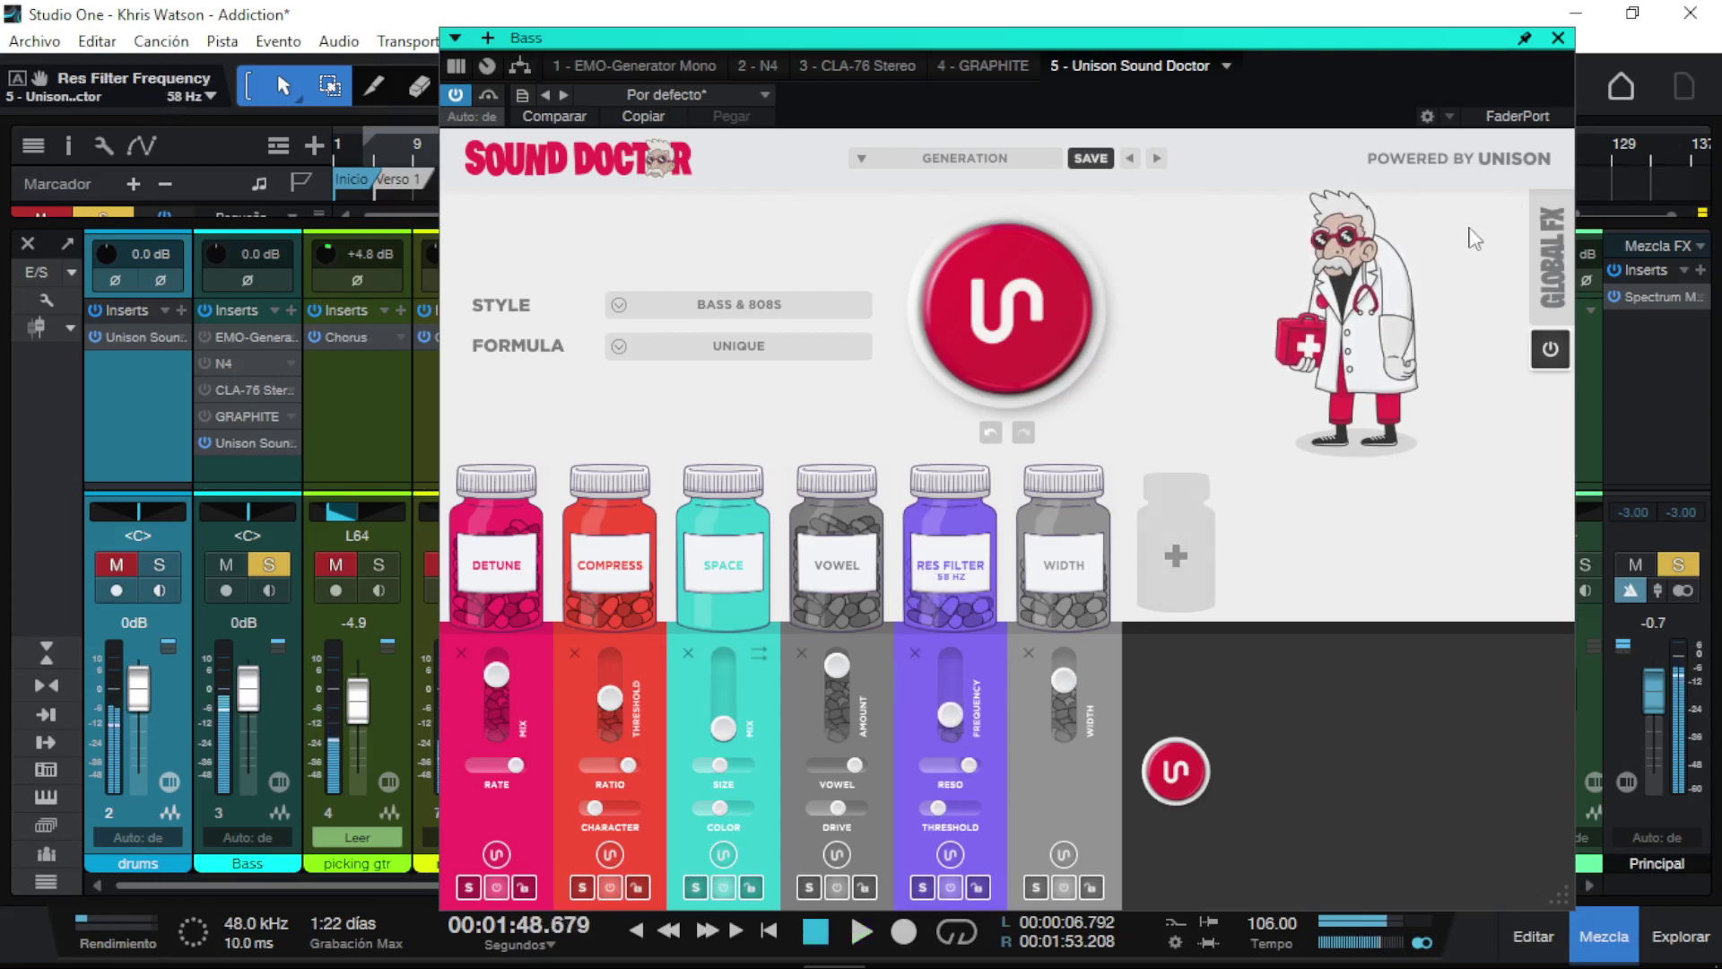
Step: Generate a Psychedelic chain and set the Phase mix to 41% and Detune mix to 23%
click(765, 345)
click(699, 492)
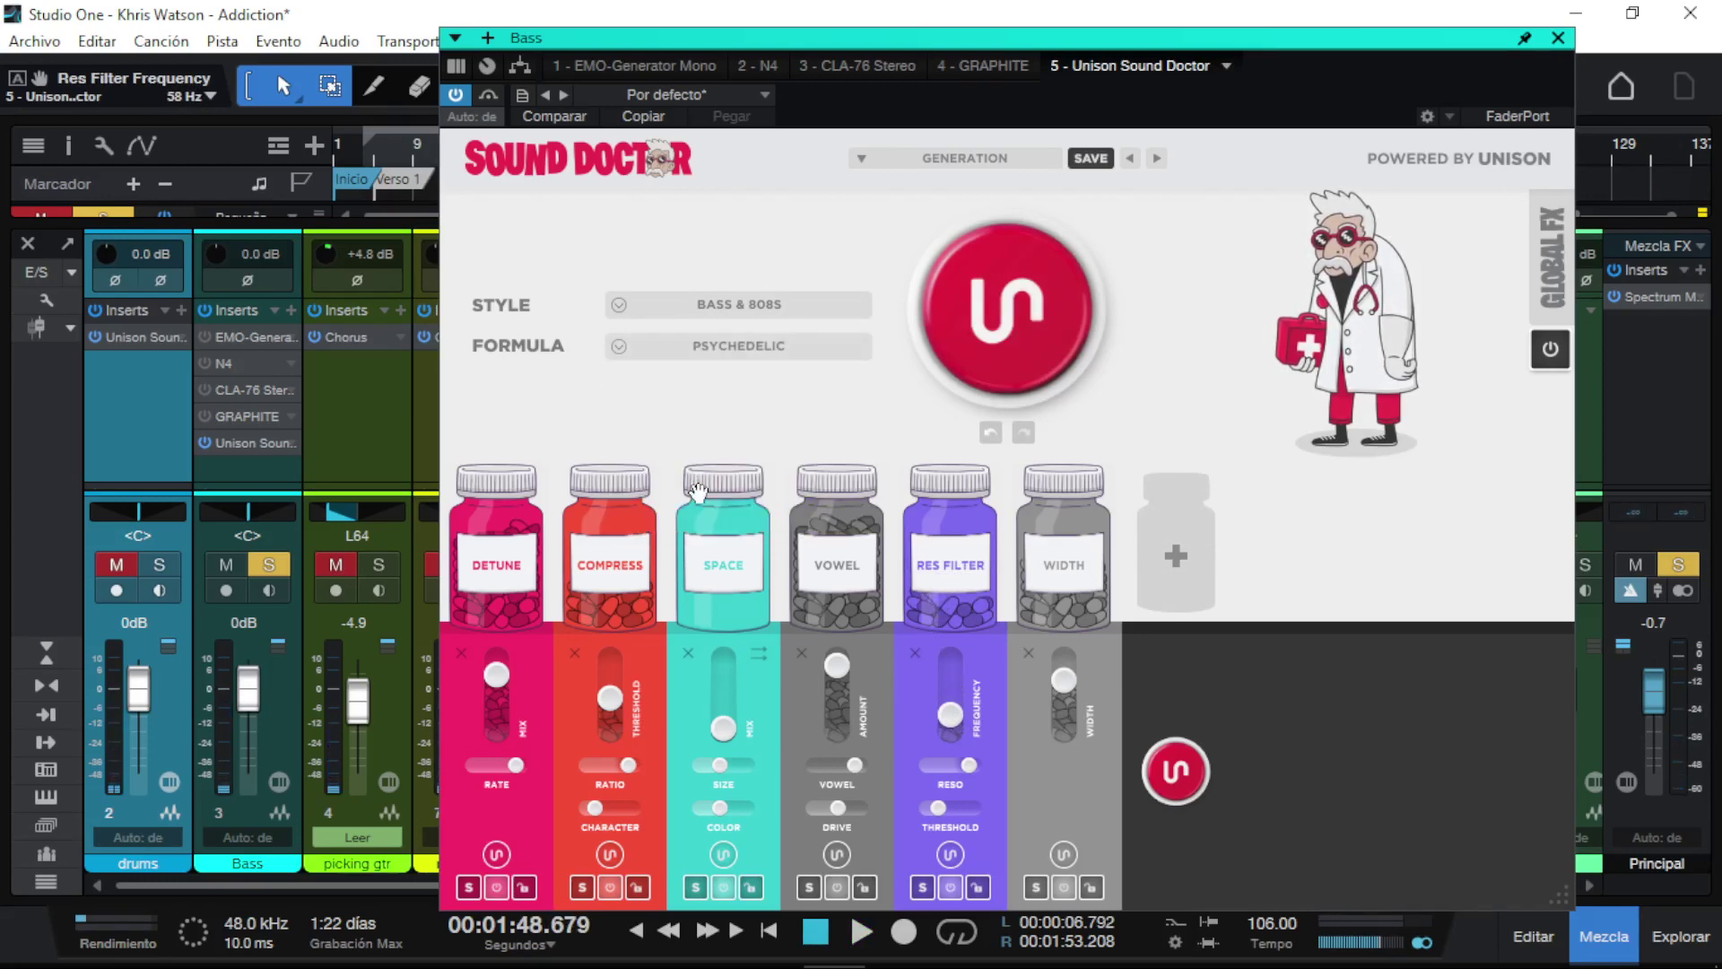
key(space)
click(1028, 324)
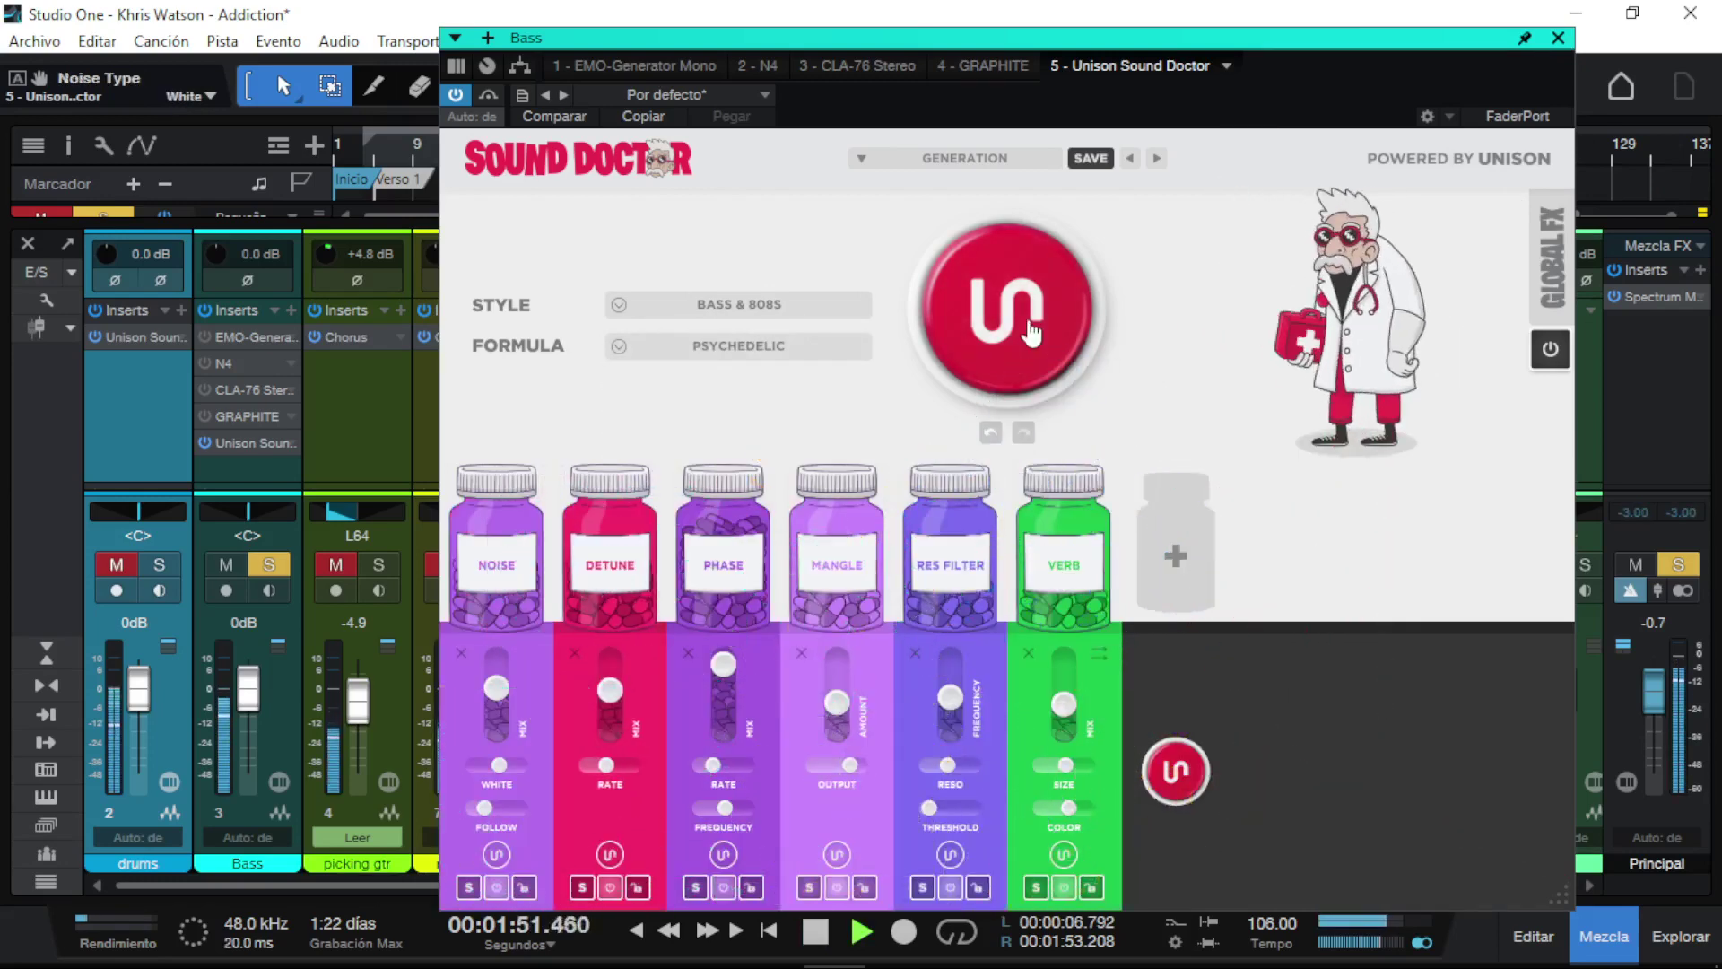
drag(735, 696, 723, 698)
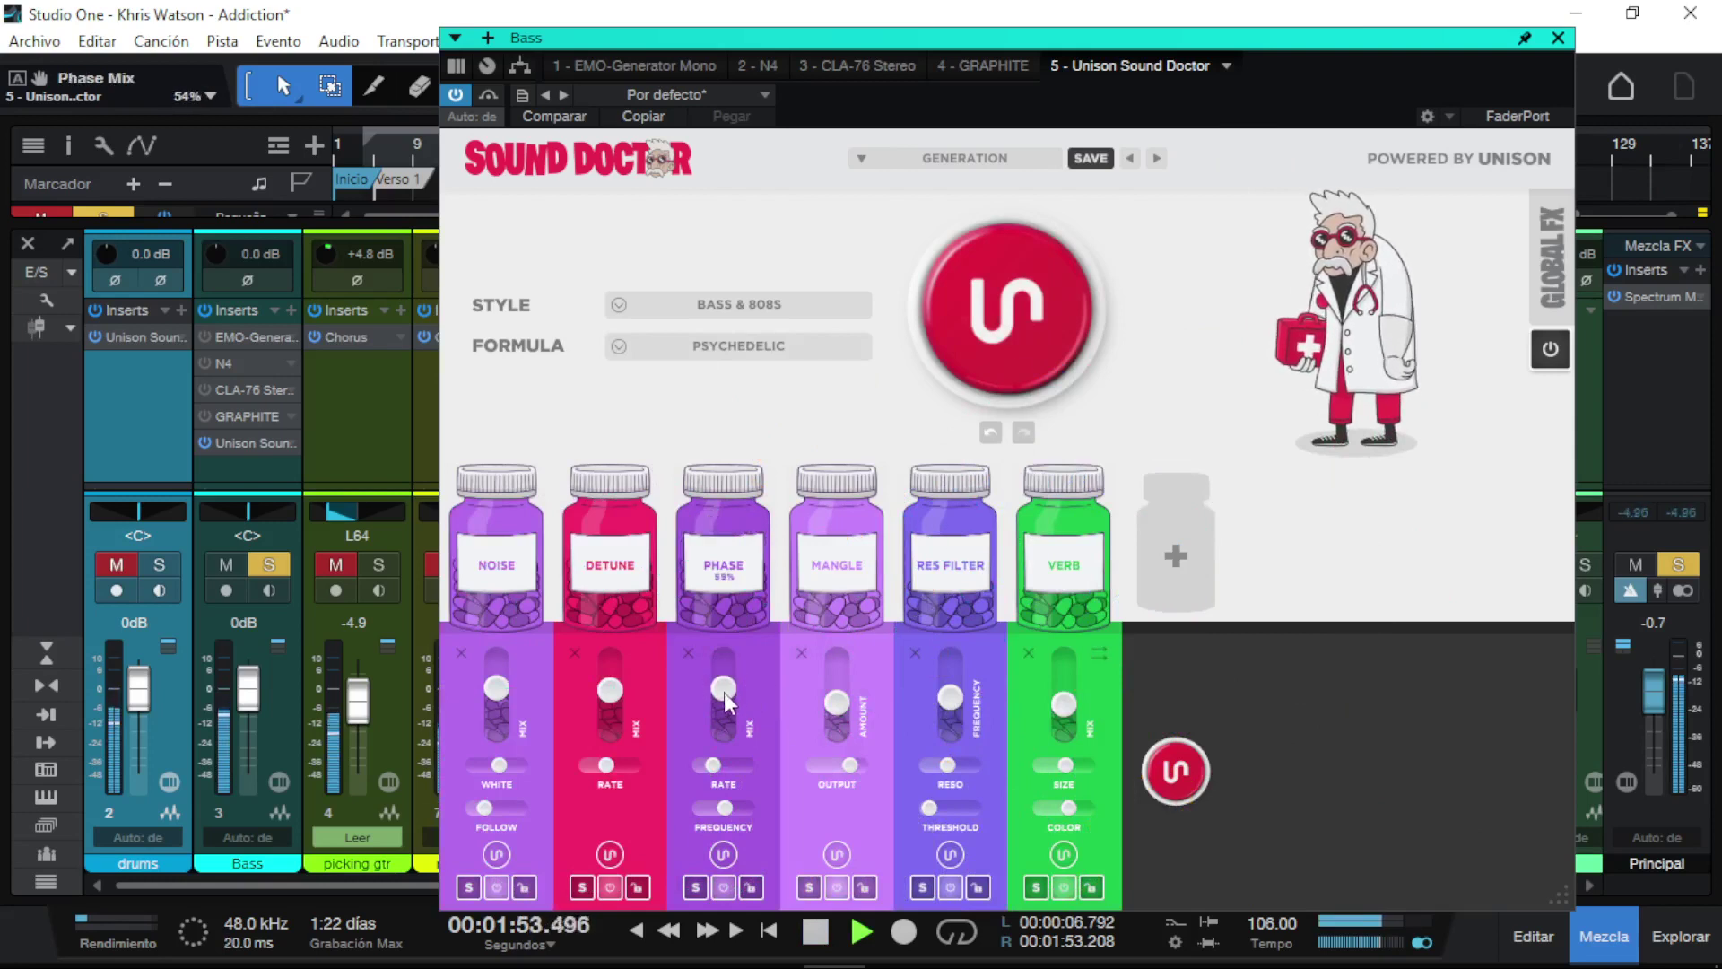
drag(606, 702, 610, 714)
key(space)
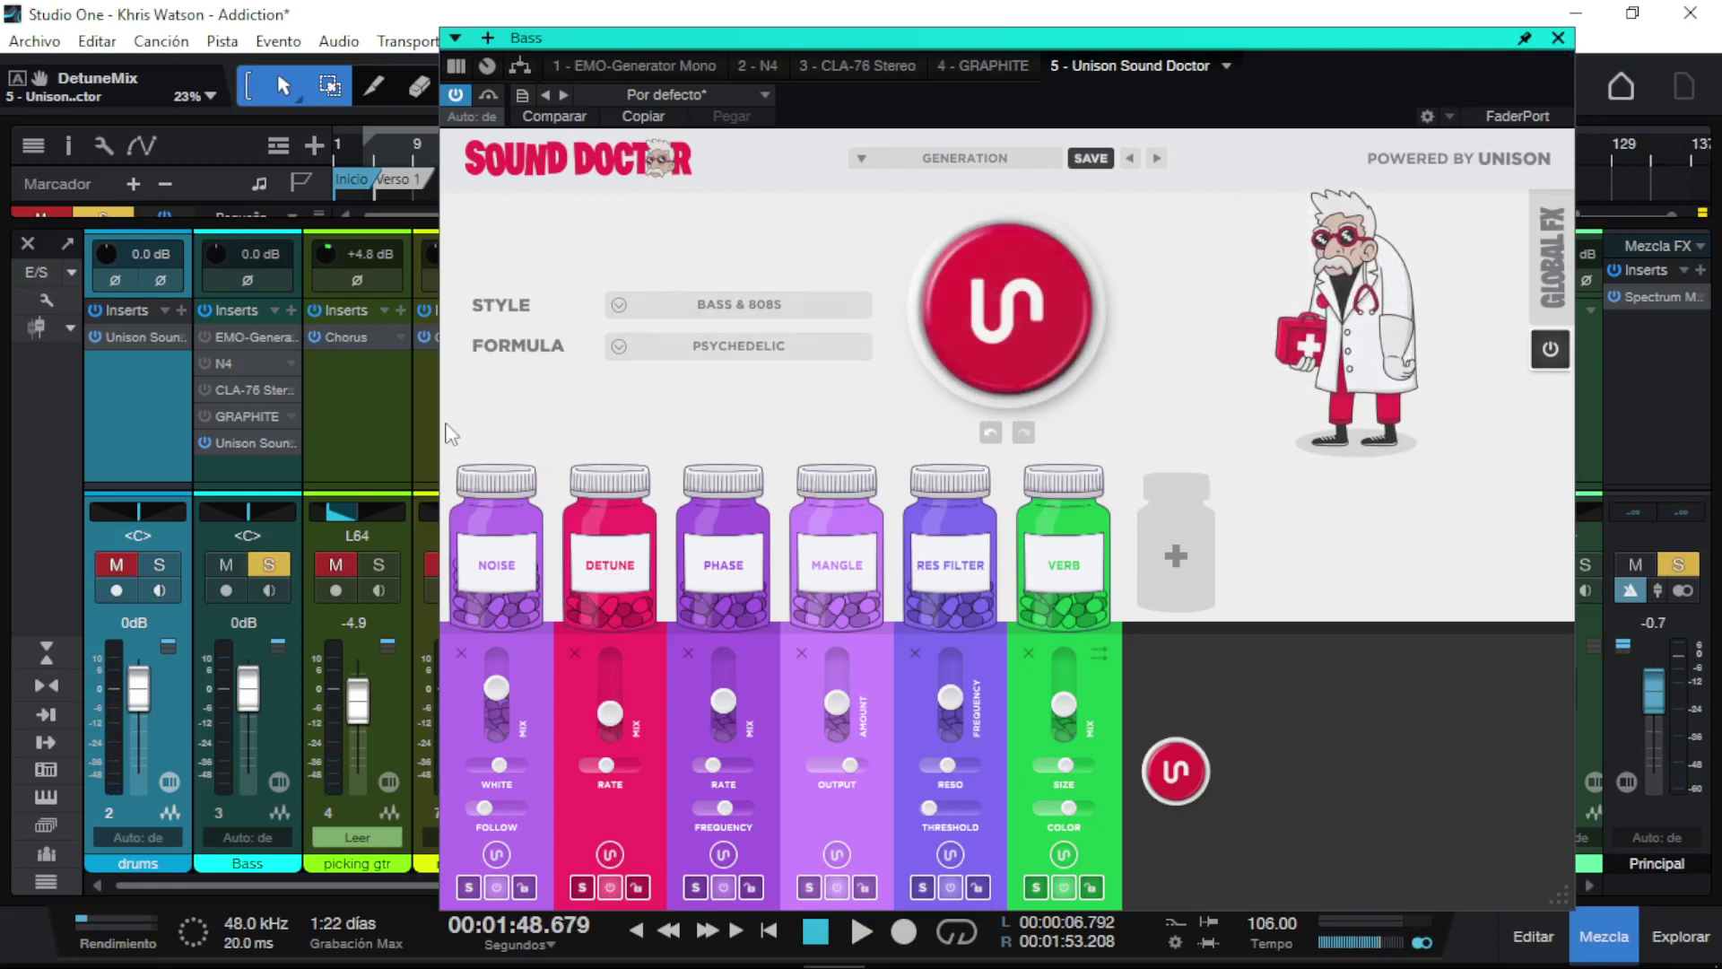
Step: Bypass the Bass Sound Doctor, close its window, and insert Unison Sound Doctor on picking gtr
click(206, 443)
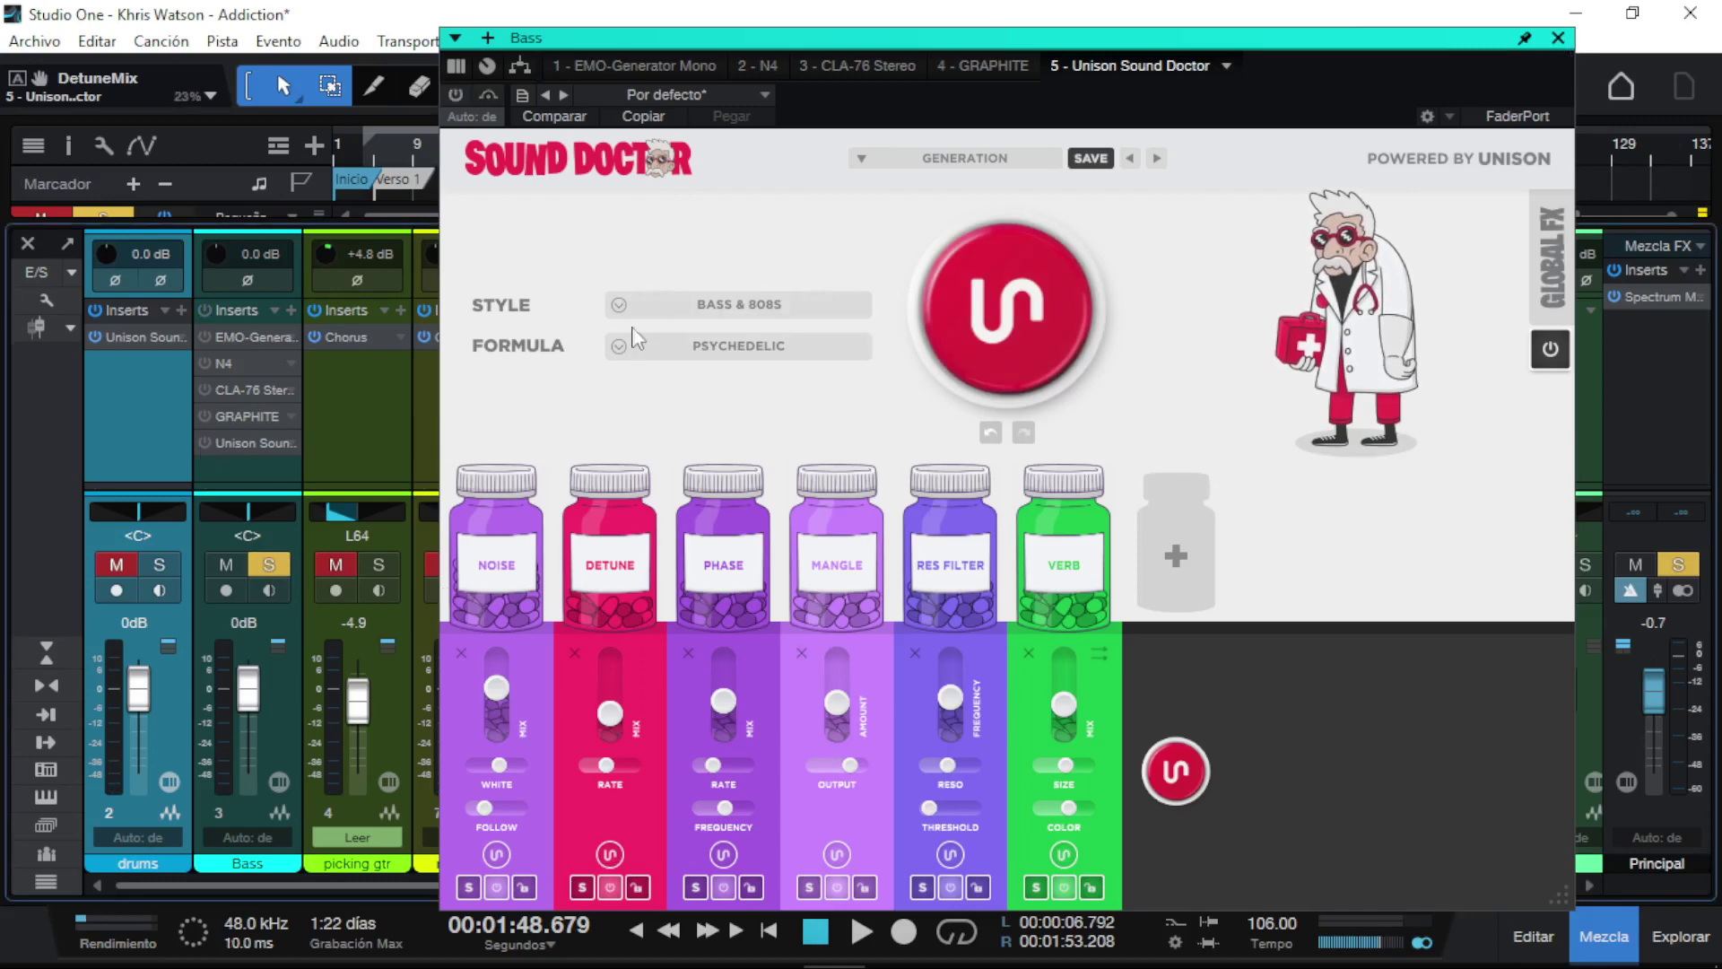
click(1557, 38)
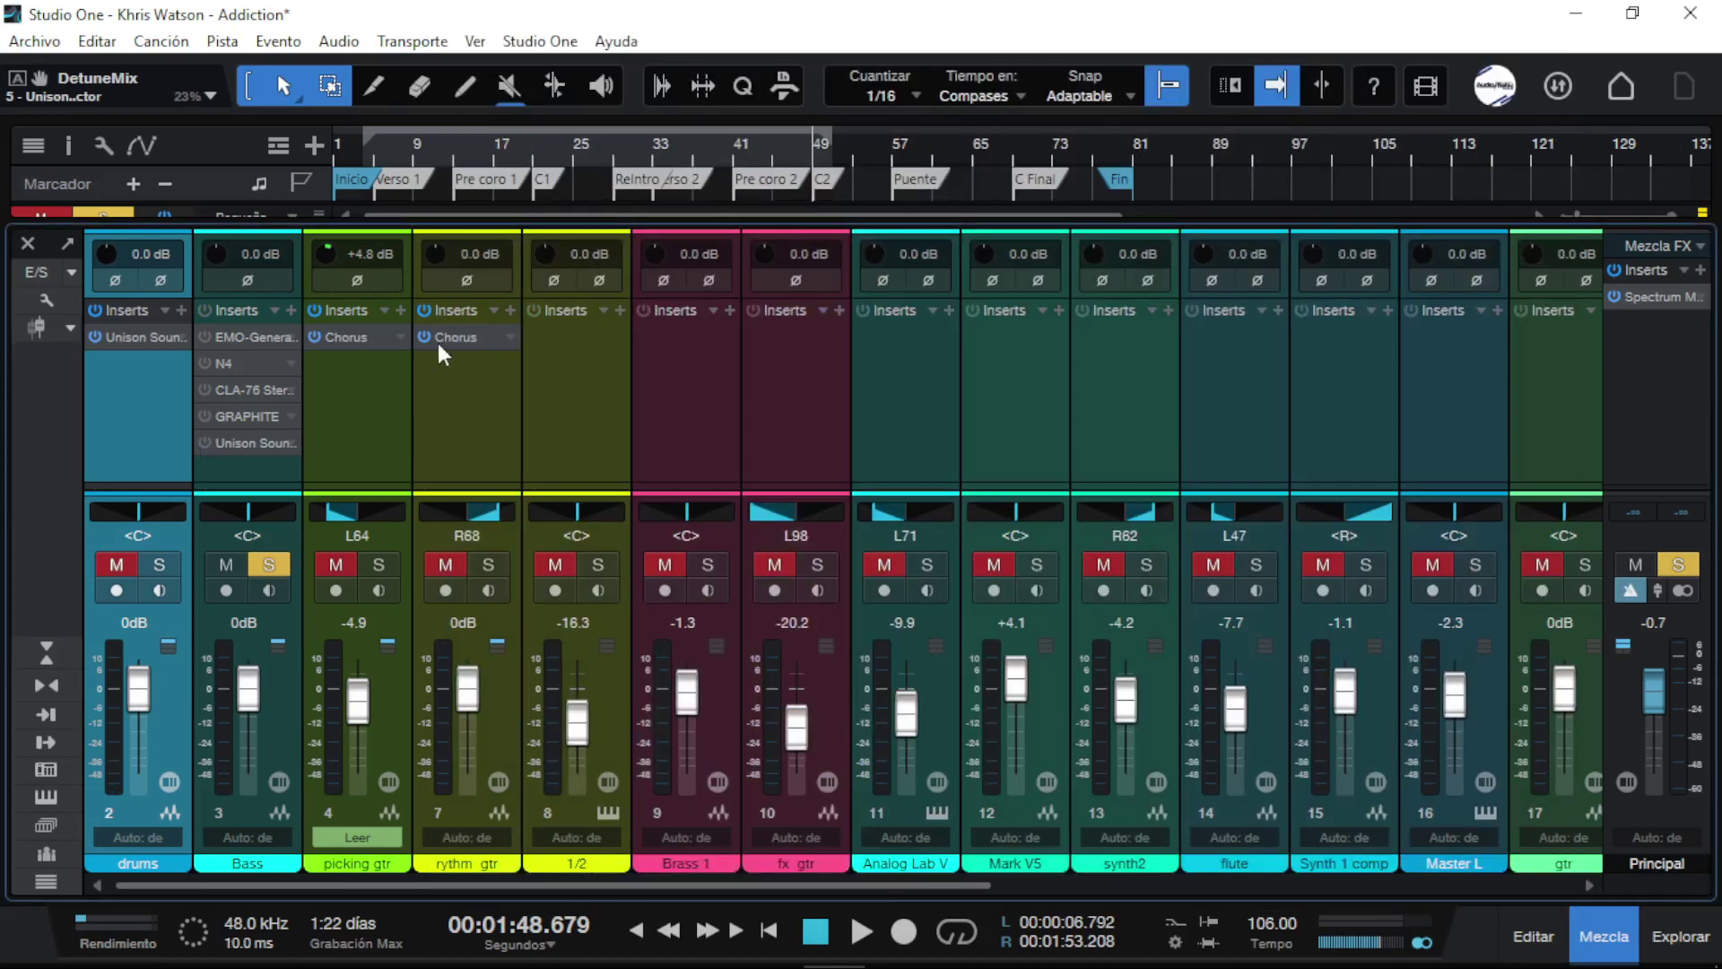
click(400, 311)
text(doc)
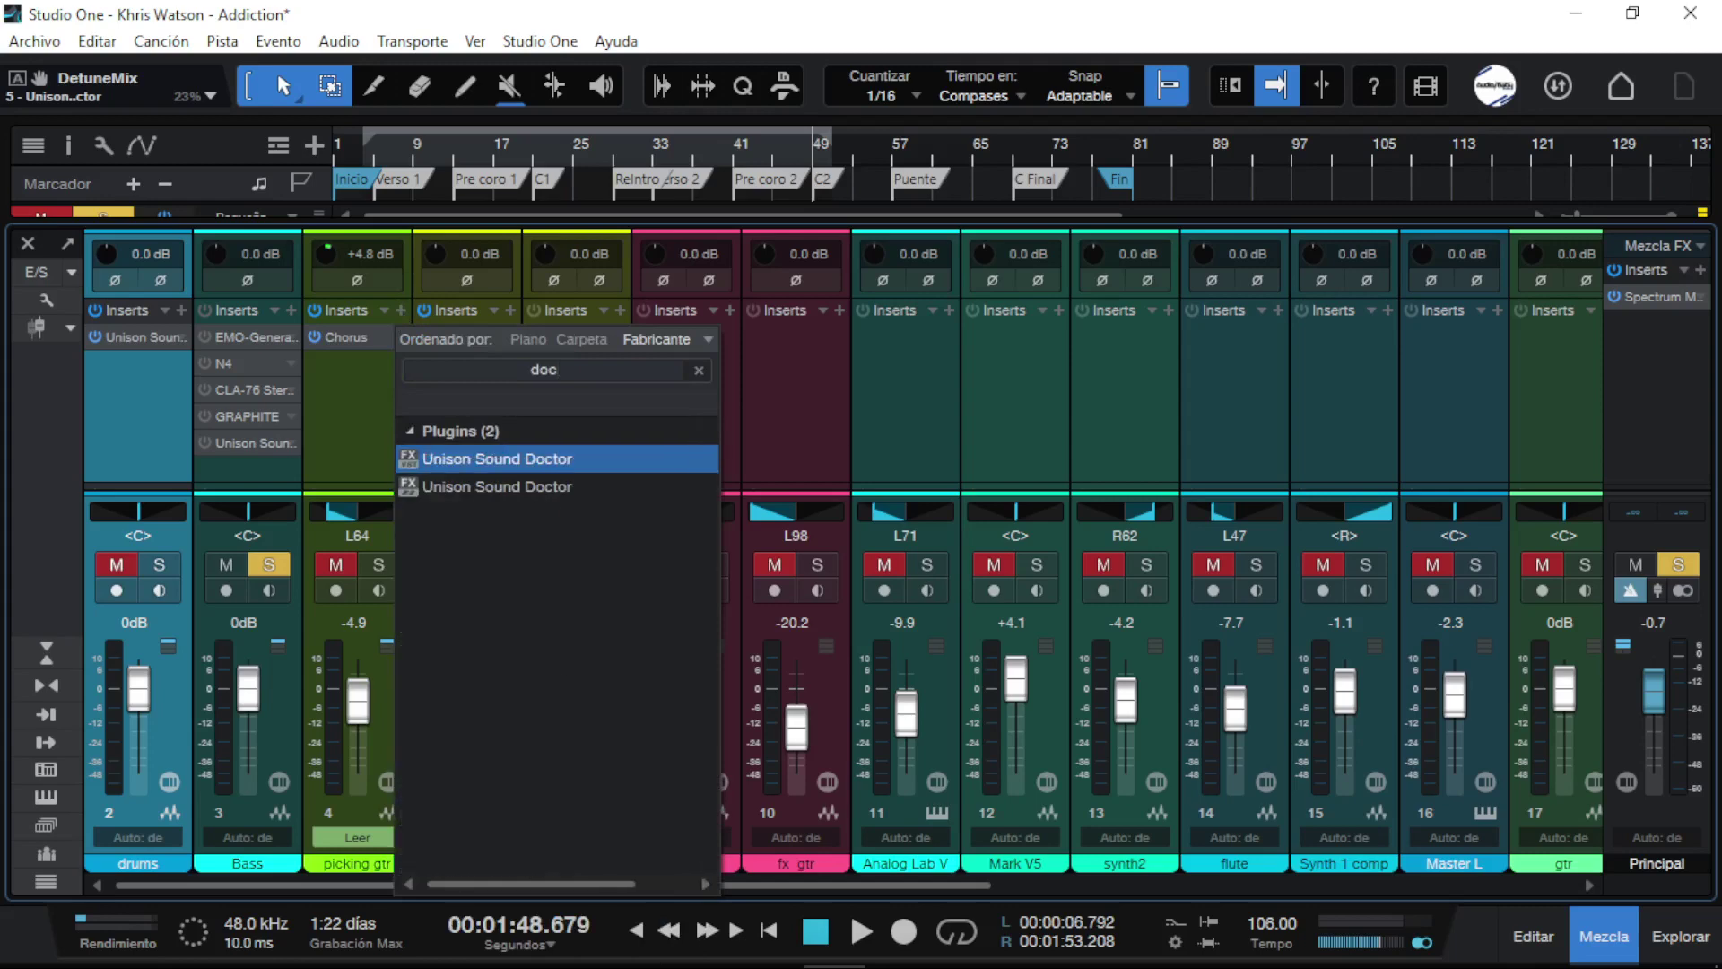
click(400, 310)
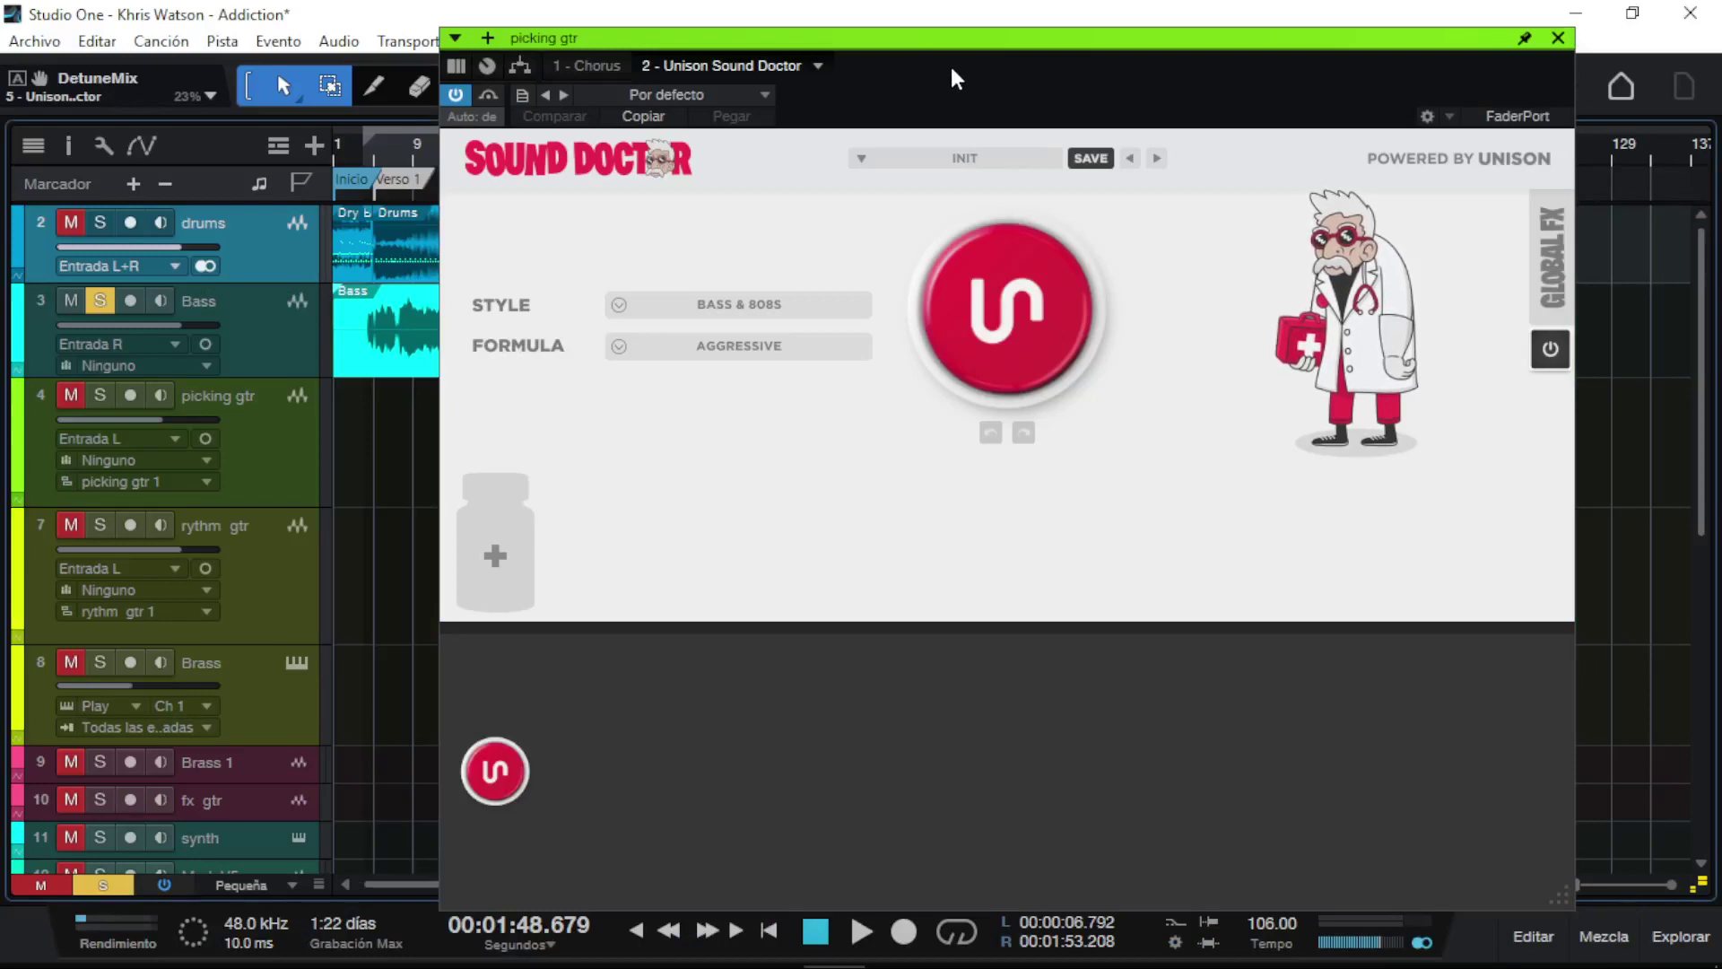
Step: Move the plugin window, put the playhead near bar 21, and set style Melodies with formula Clean
drag(955, 79, 1176, 178)
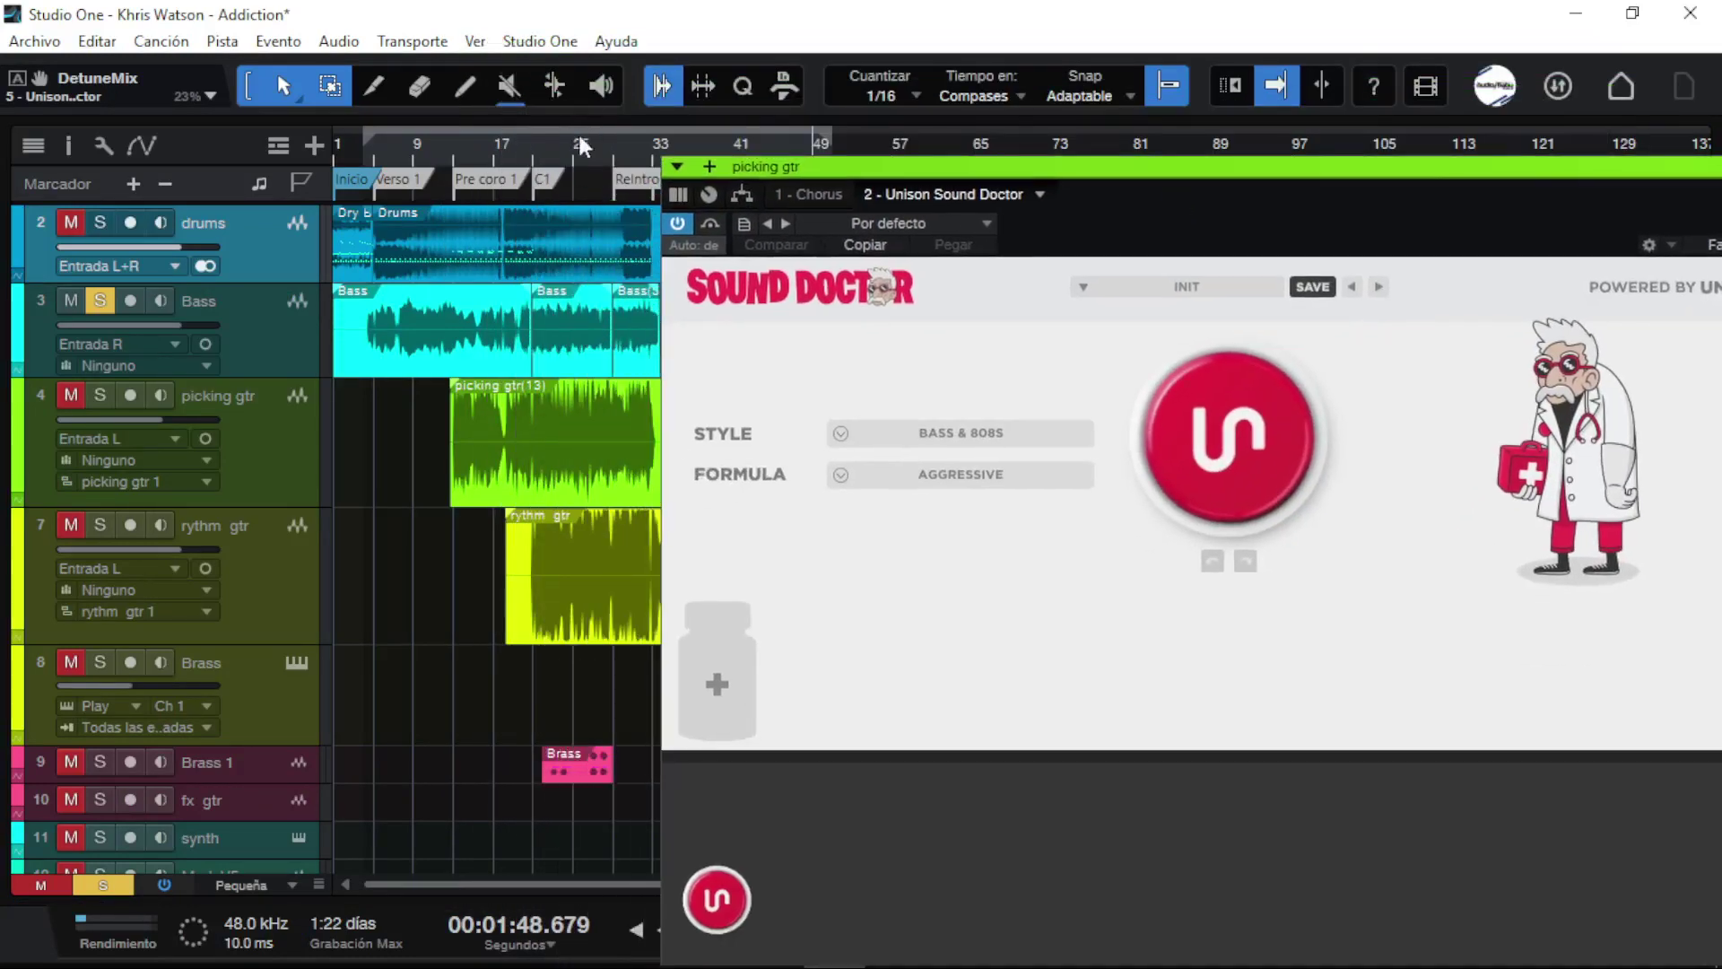
click(538, 161)
click(1036, 431)
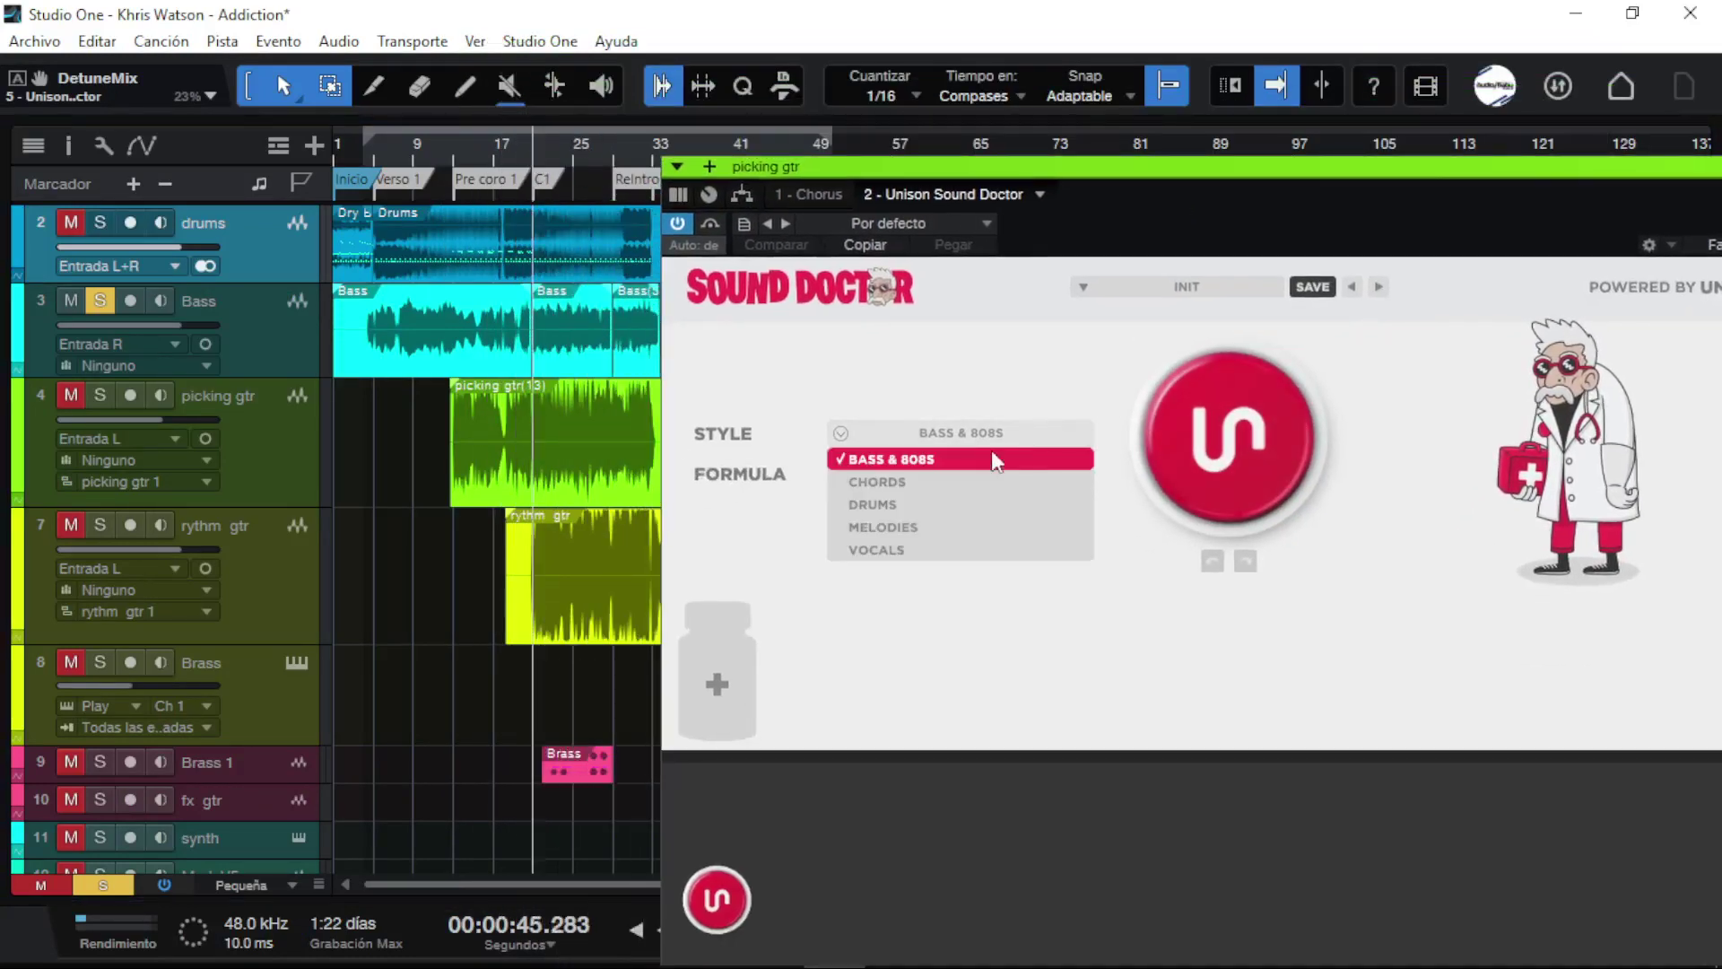
click(938, 525)
click(946, 475)
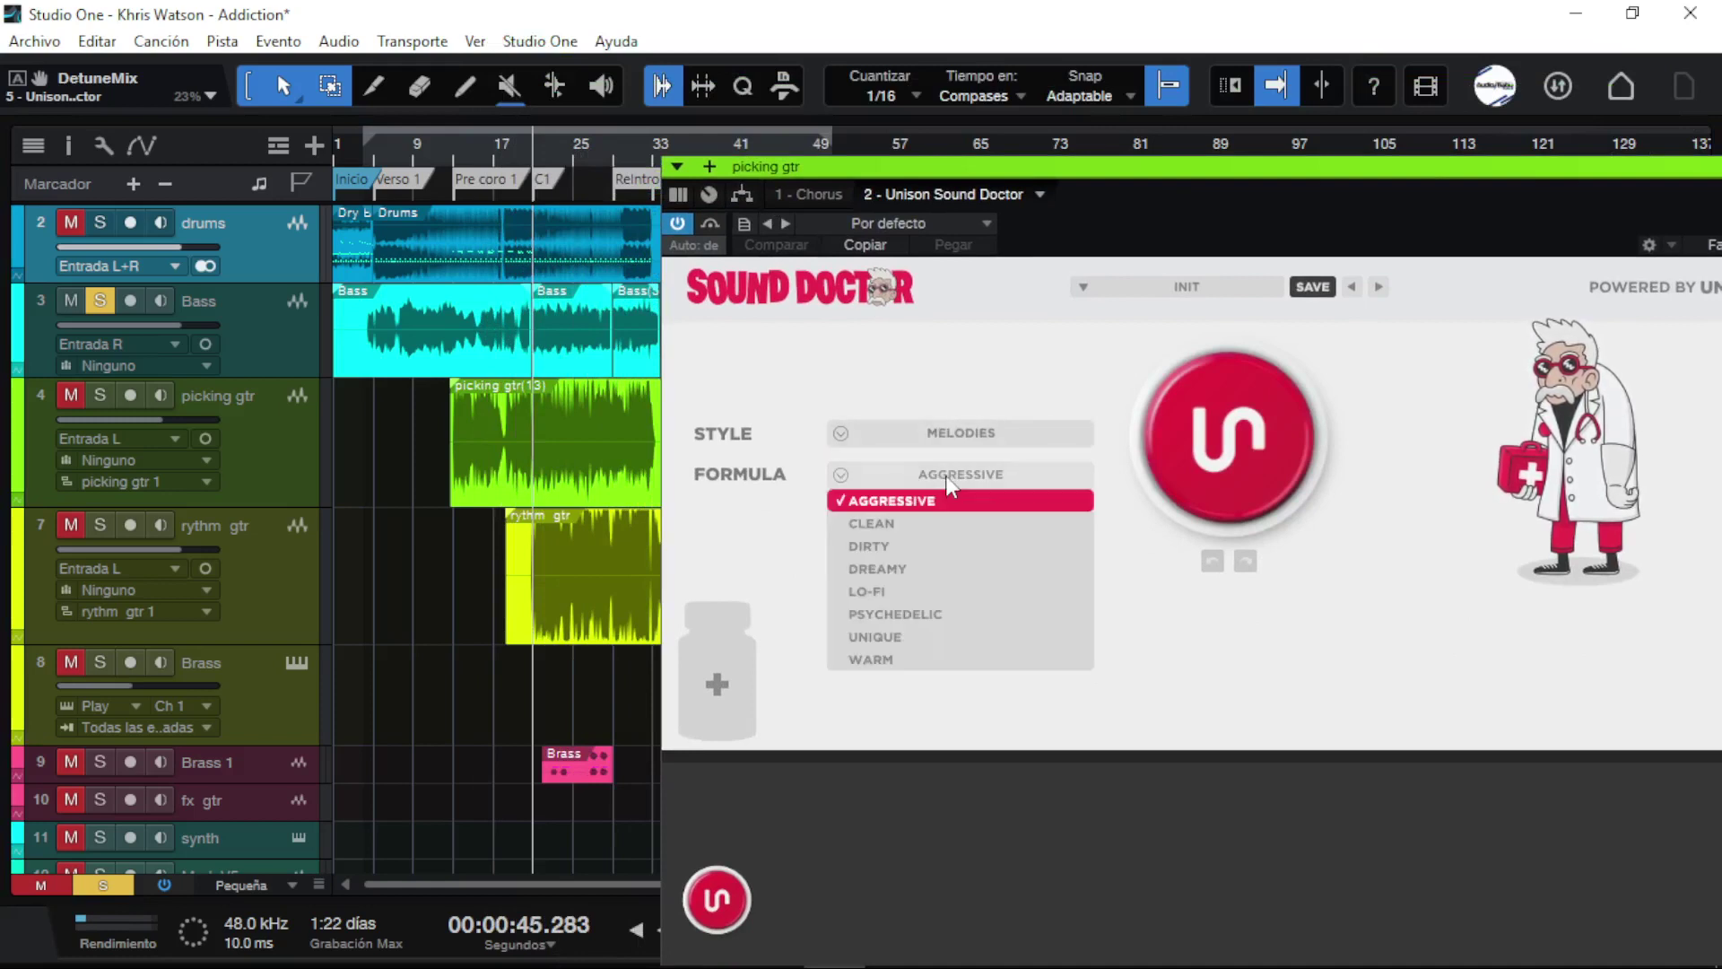
click(926, 528)
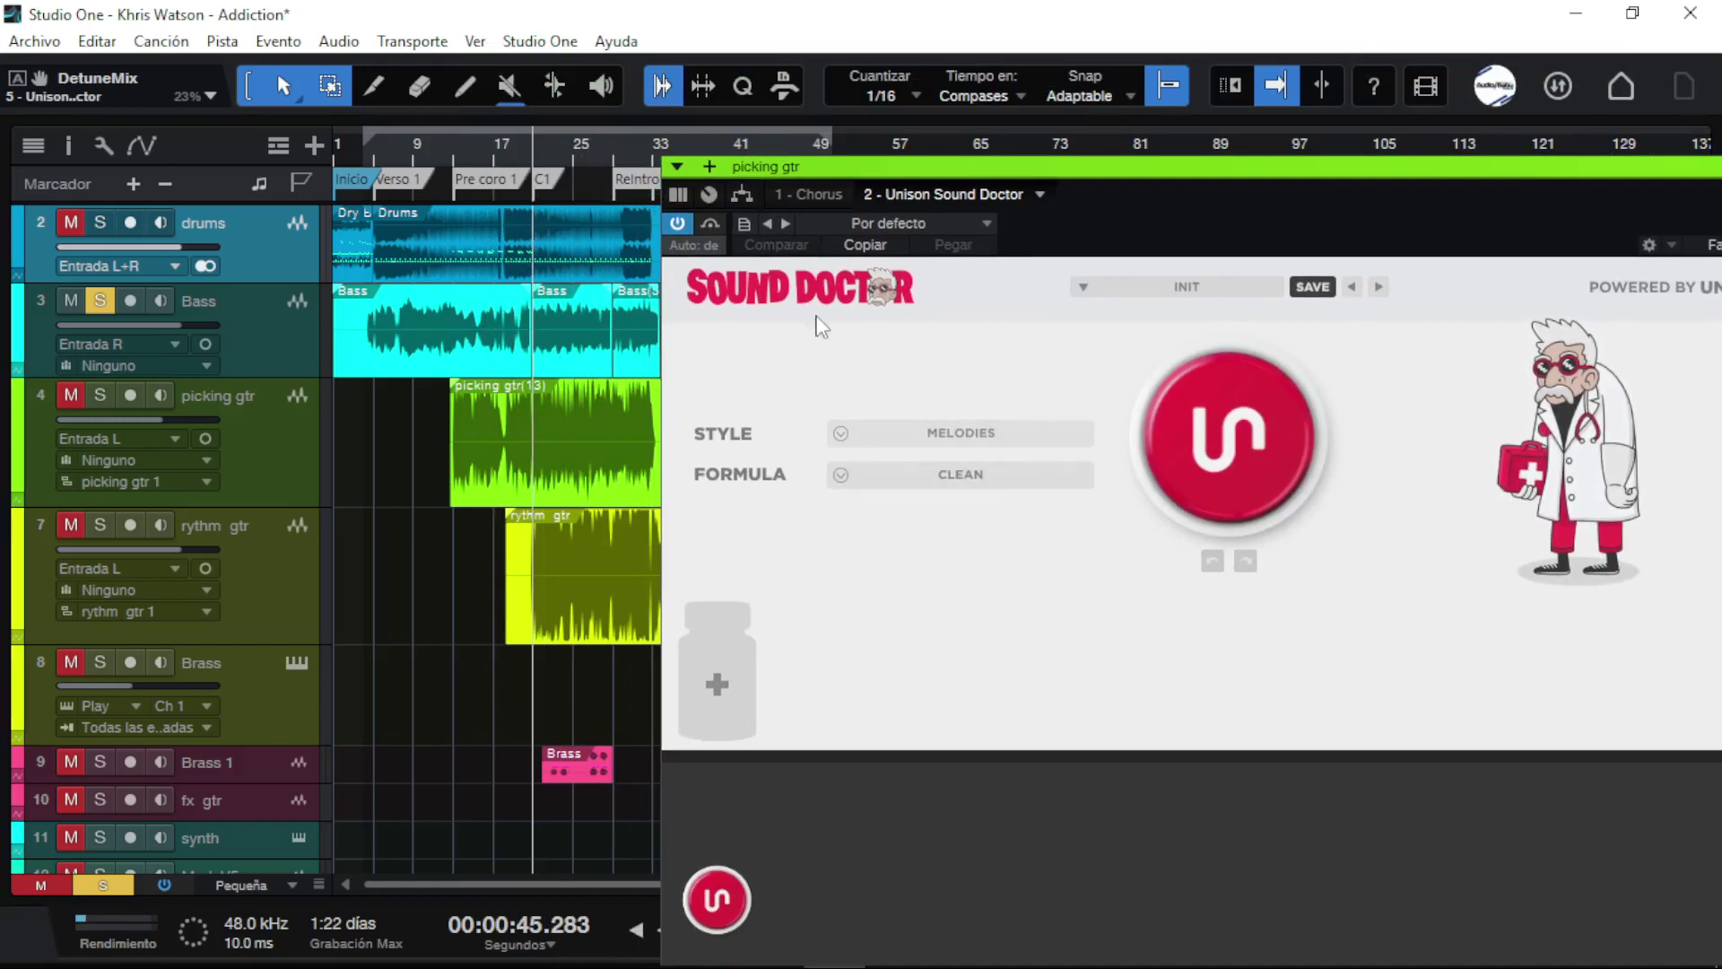
Step: Solo picking gtr instead of Bass, enable its input monitoring, and generate a Compress, Detune, Vibrato, Width chain
click(99, 394)
click(103, 303)
key(F3)
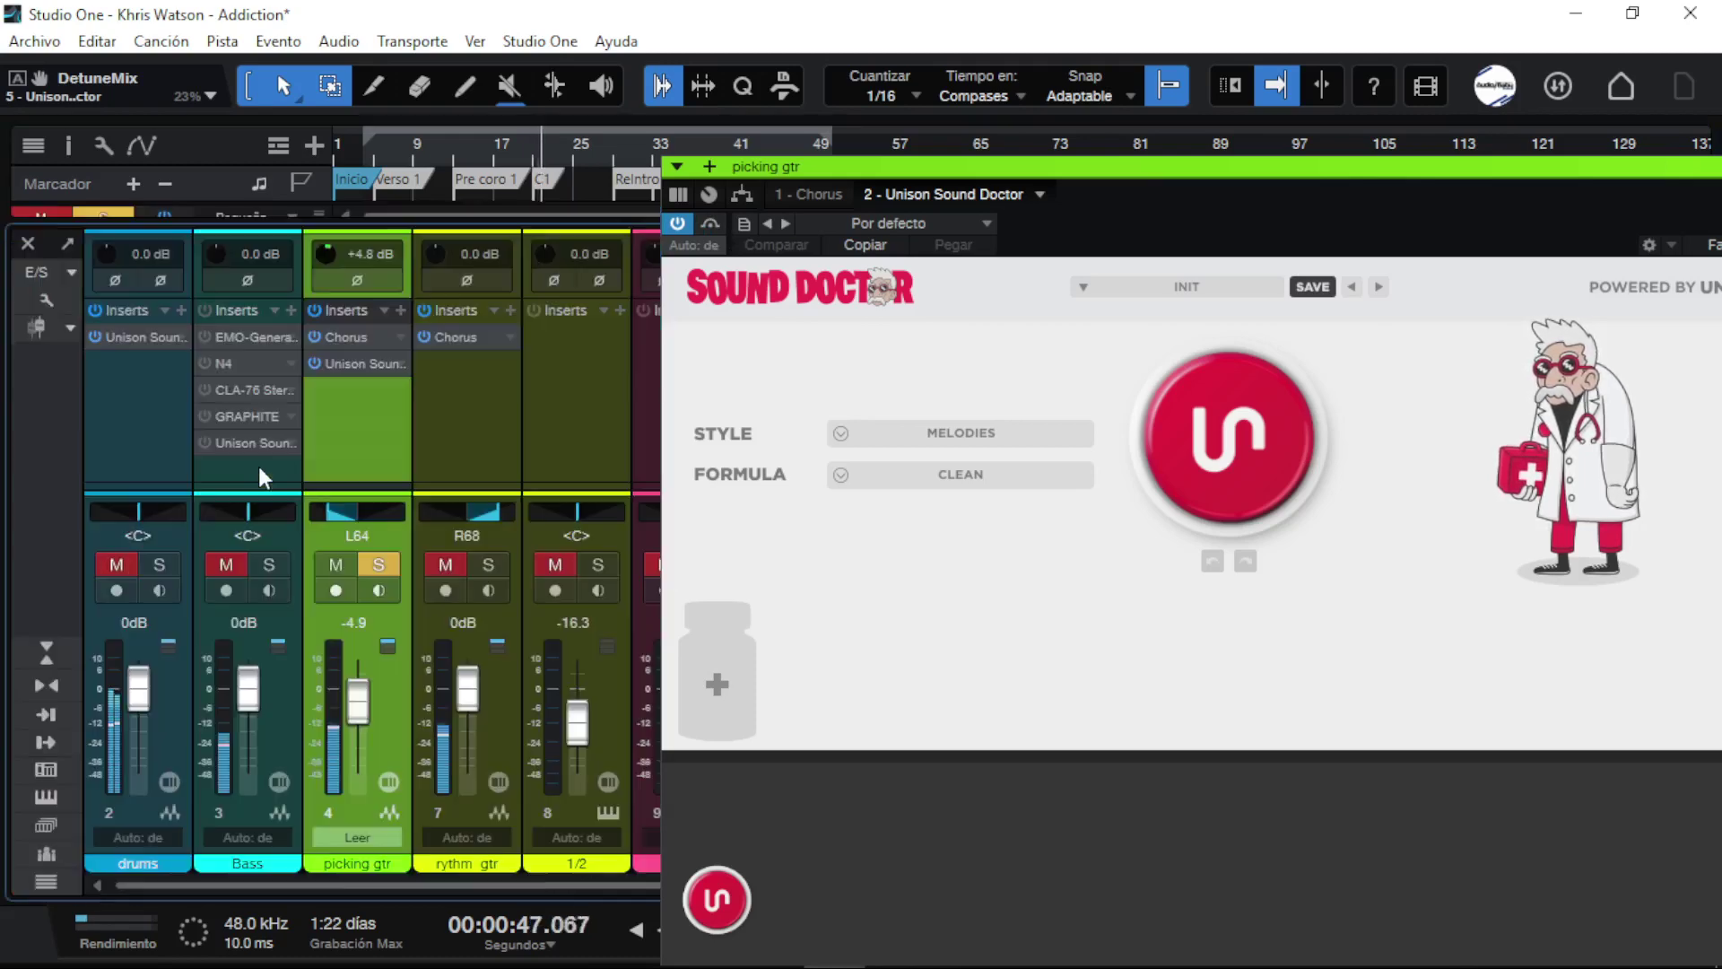
key(F3)
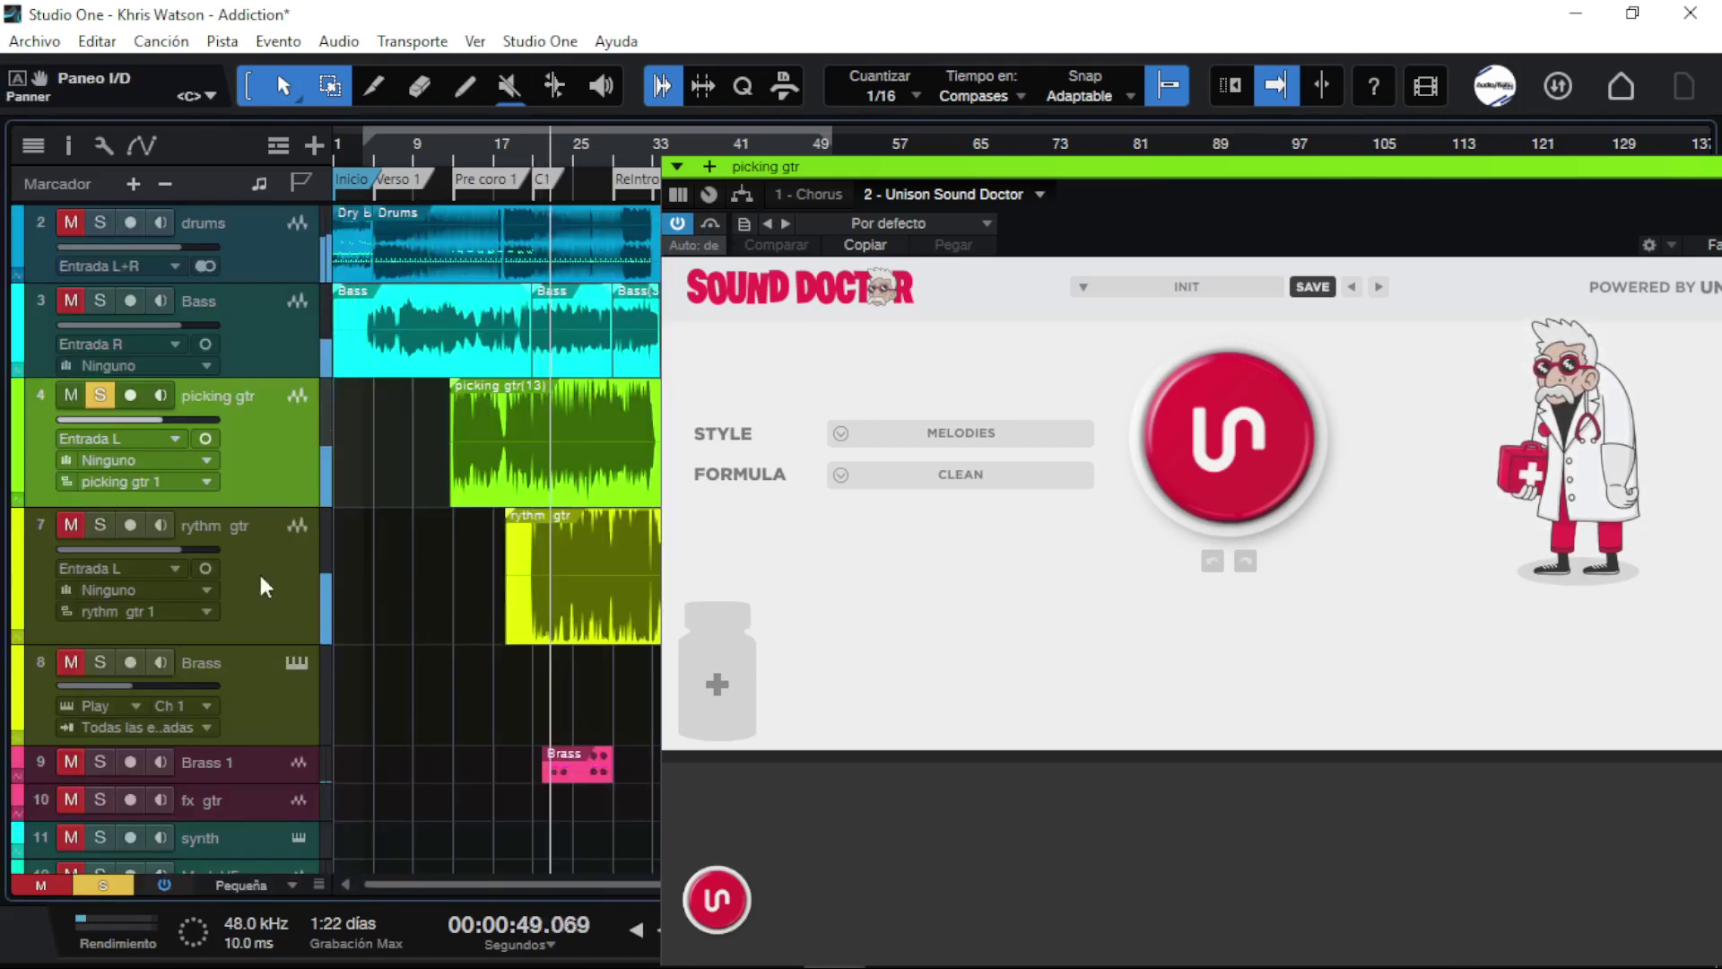
click(206, 439)
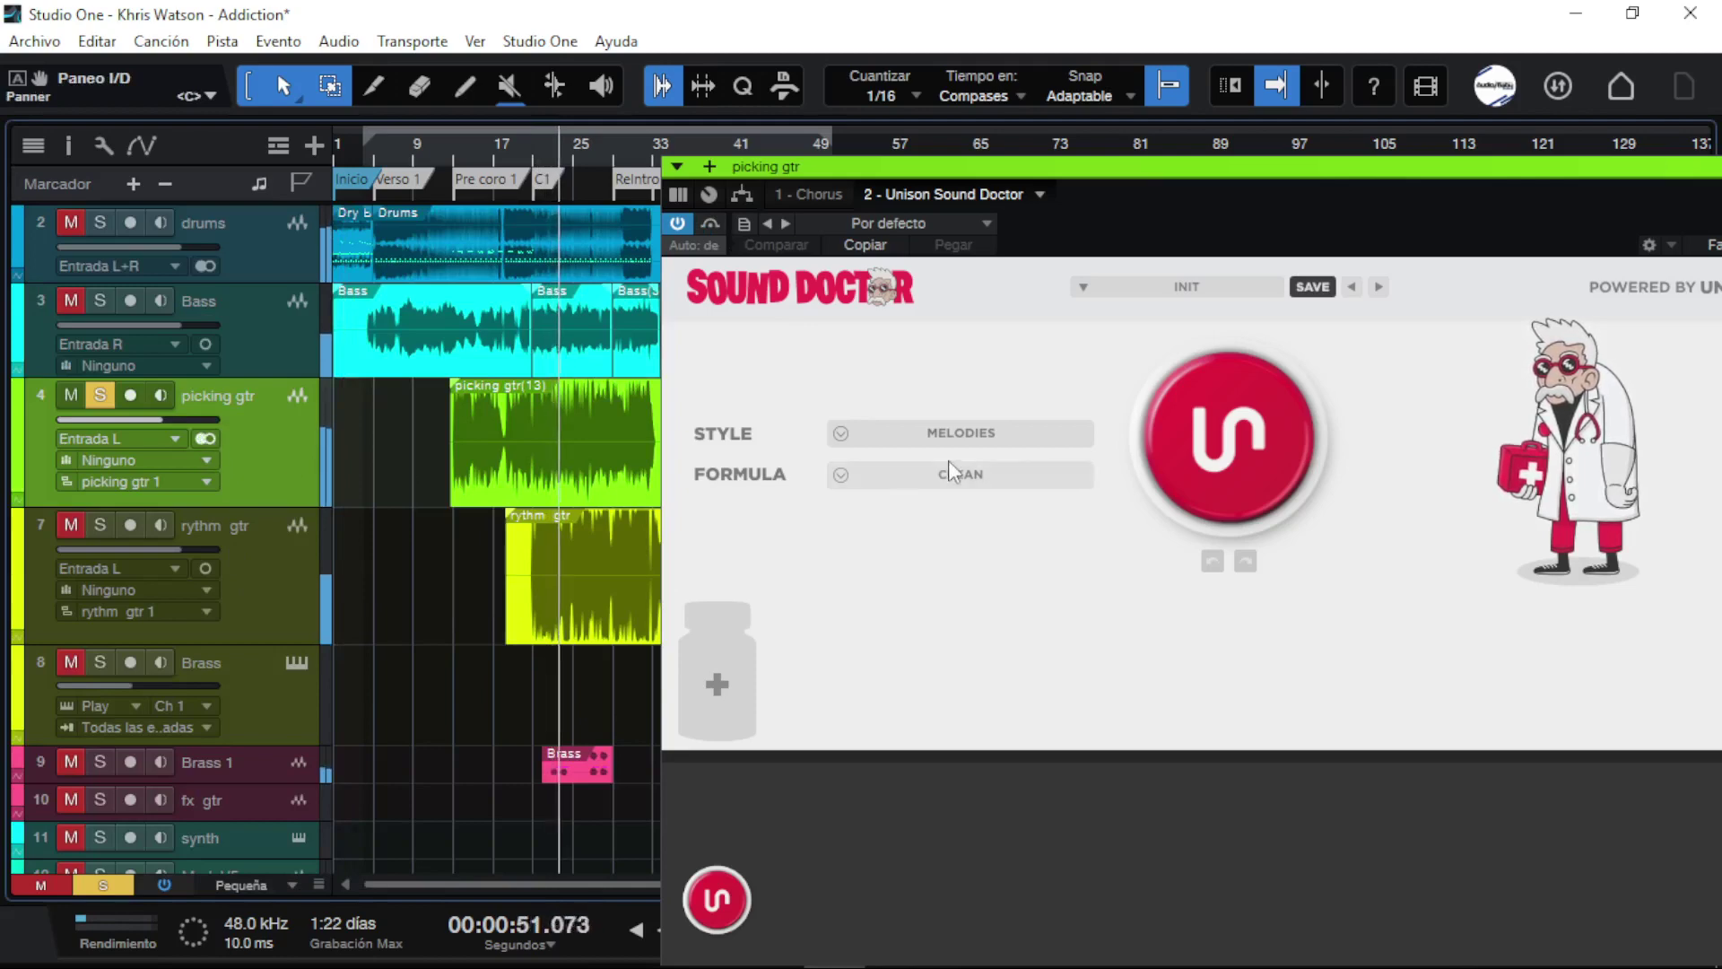
click(1241, 468)
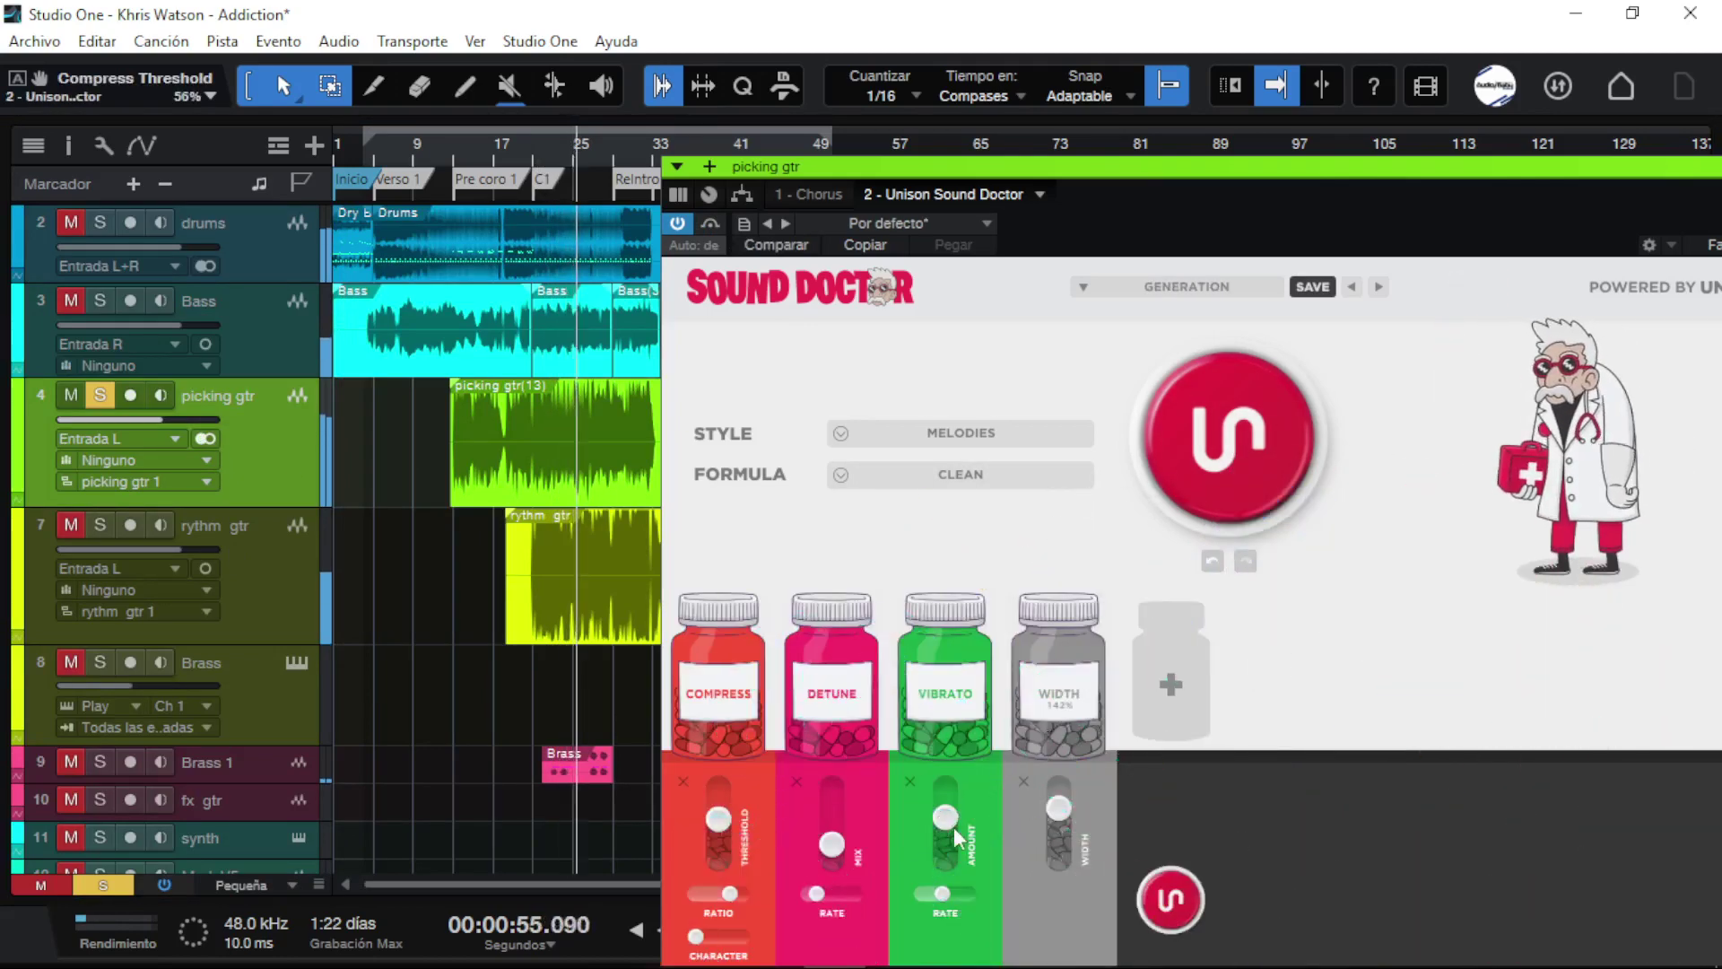
Step: Fine-tune the guitar chain: Vibrato amount about 52%, Detune mix 23%, Compress threshold 50%
drag(954, 827, 959, 788)
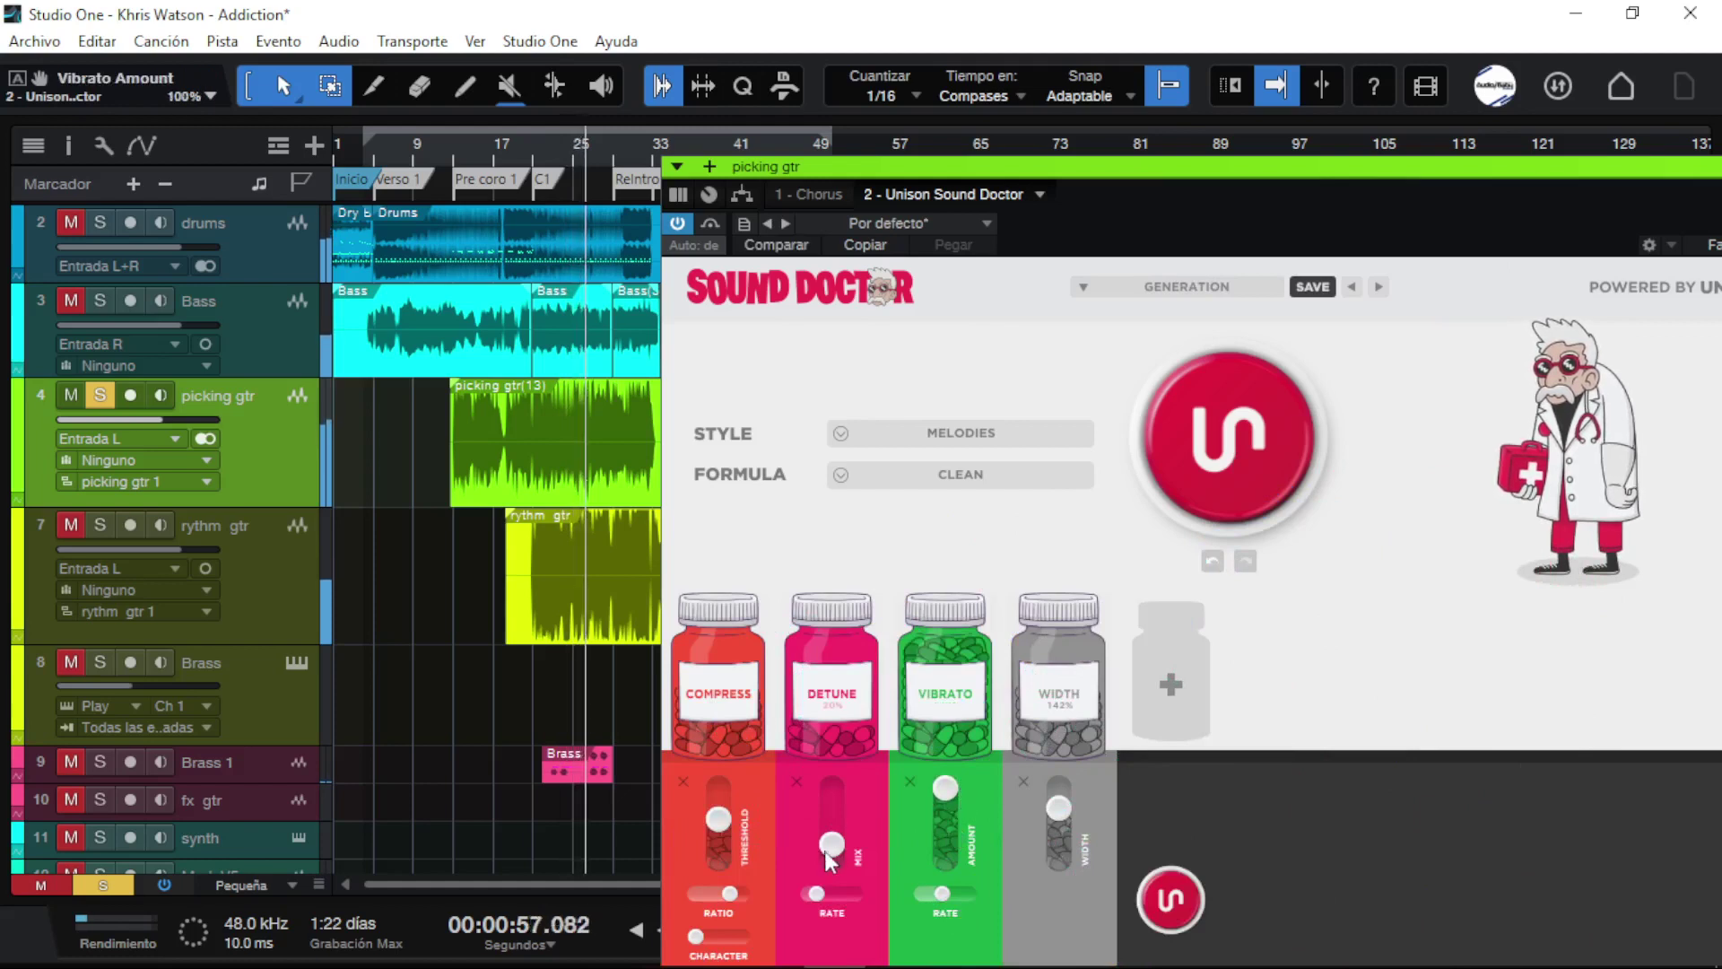
drag(825, 850, 827, 841)
drag(719, 818, 718, 822)
drag(945, 787, 945, 821)
Step: Switch to the Dreamy formula and generate a Reverse, Space, Echo, Space, Width, Flange, Verb chain
click(1006, 479)
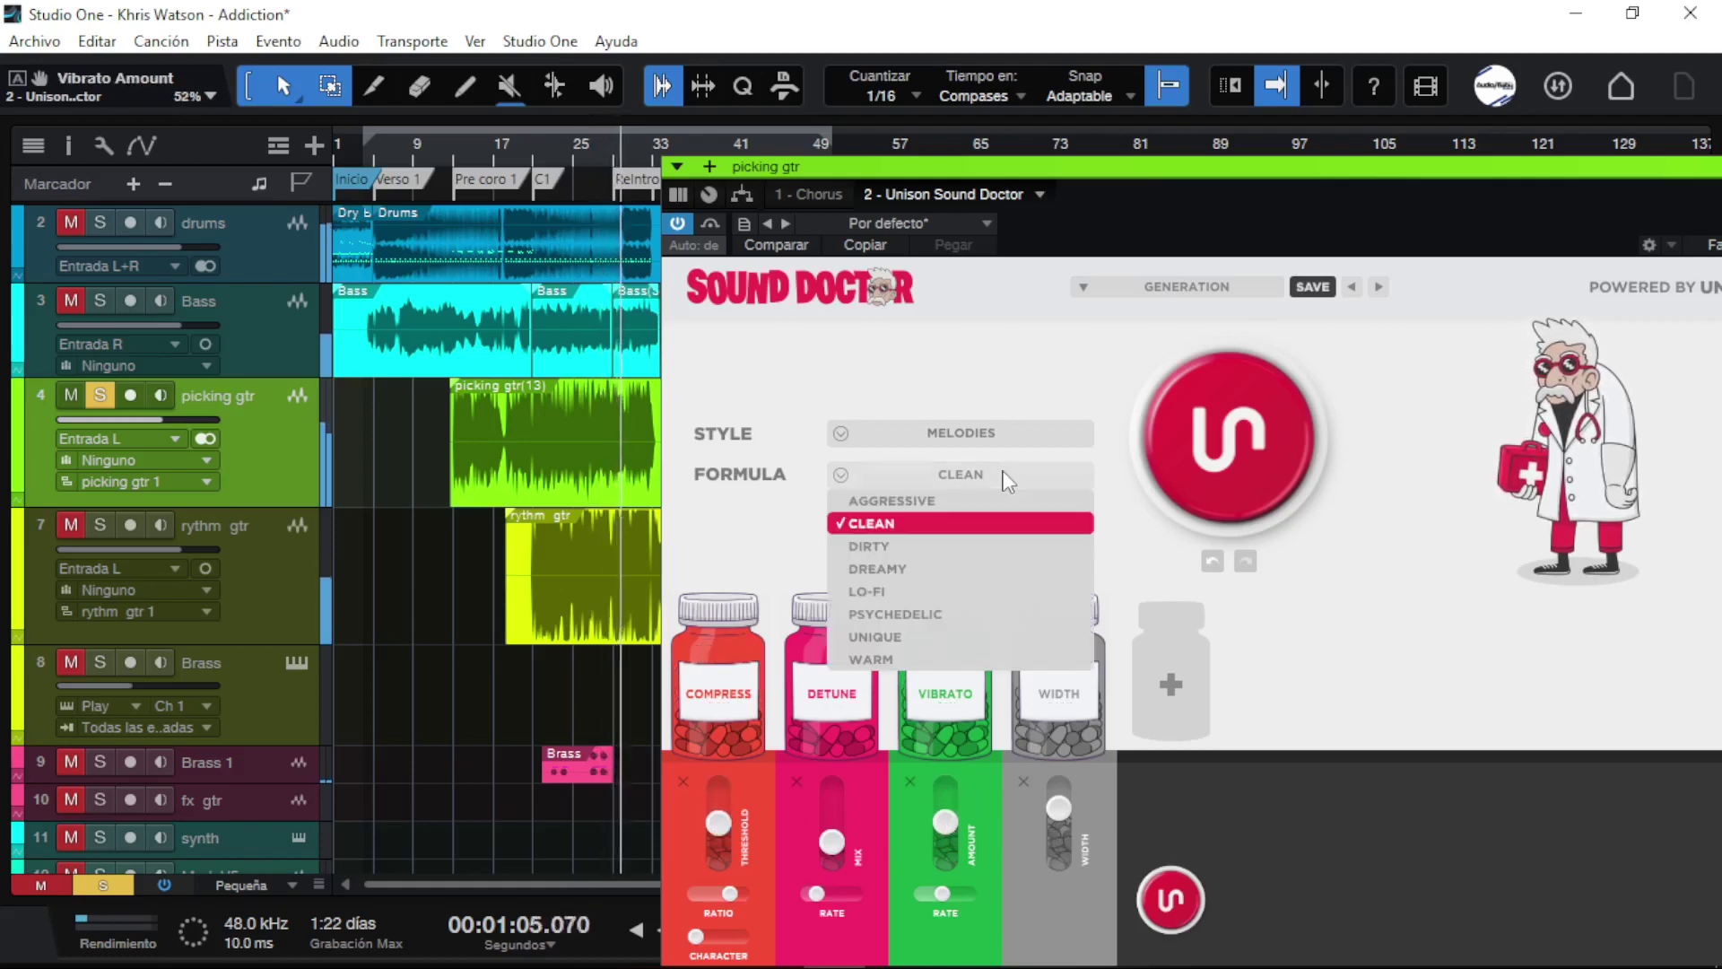
click(996, 568)
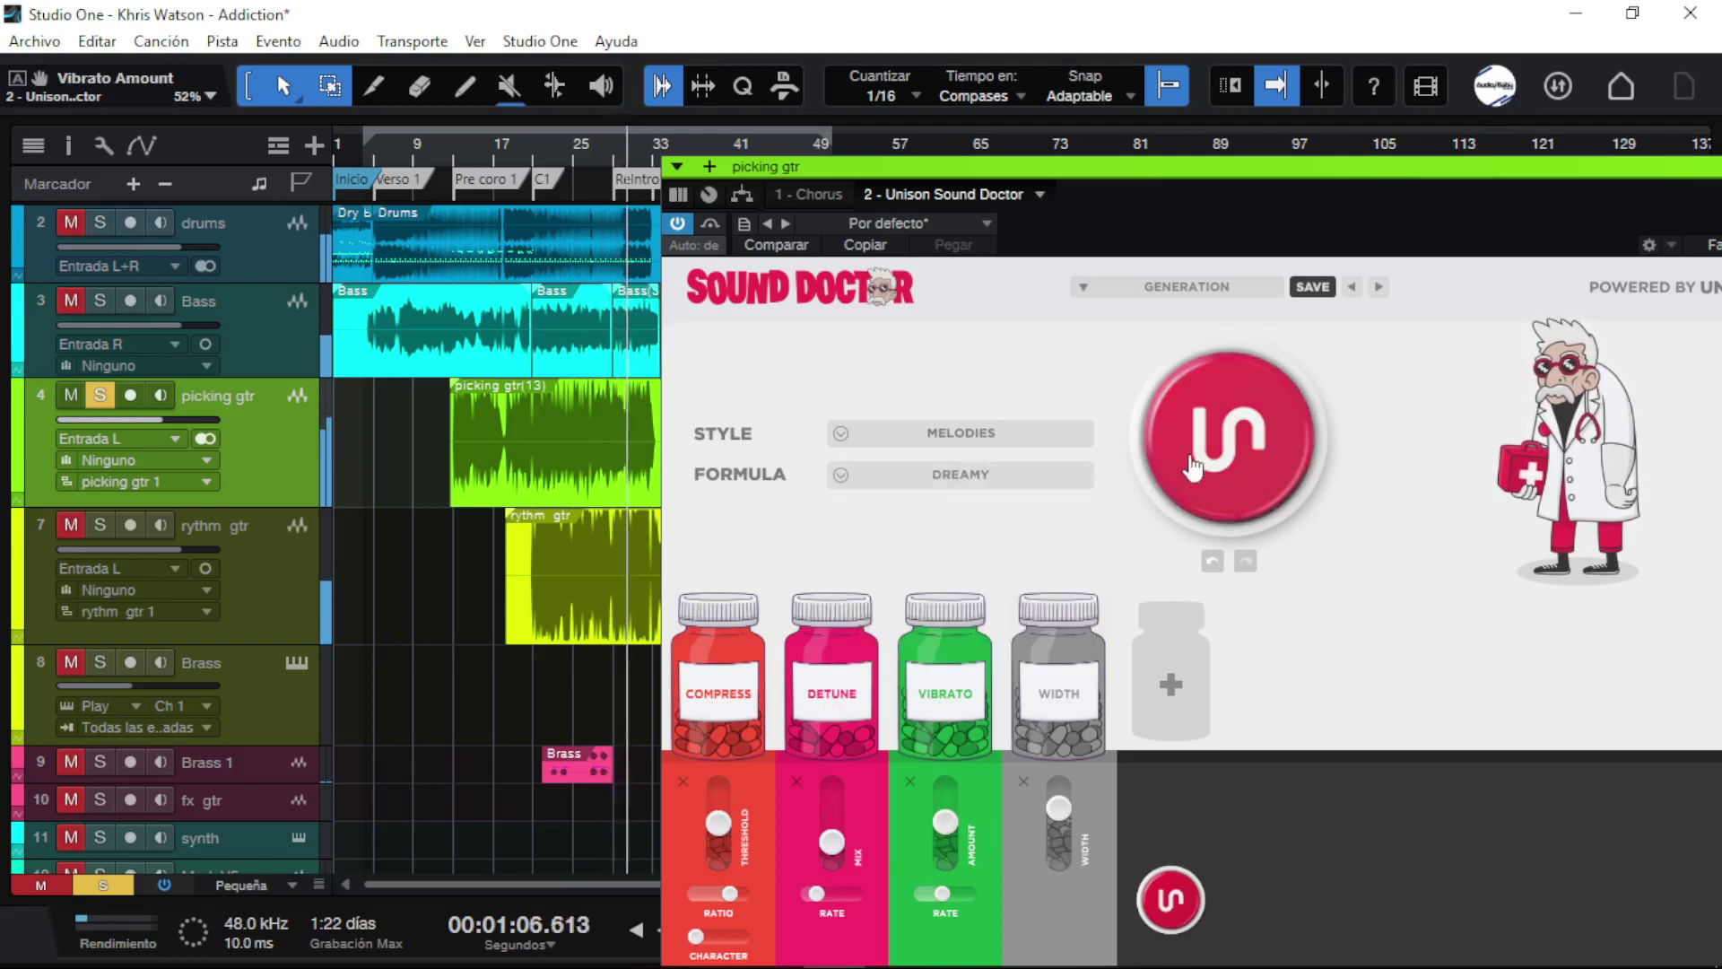
click(1141, 495)
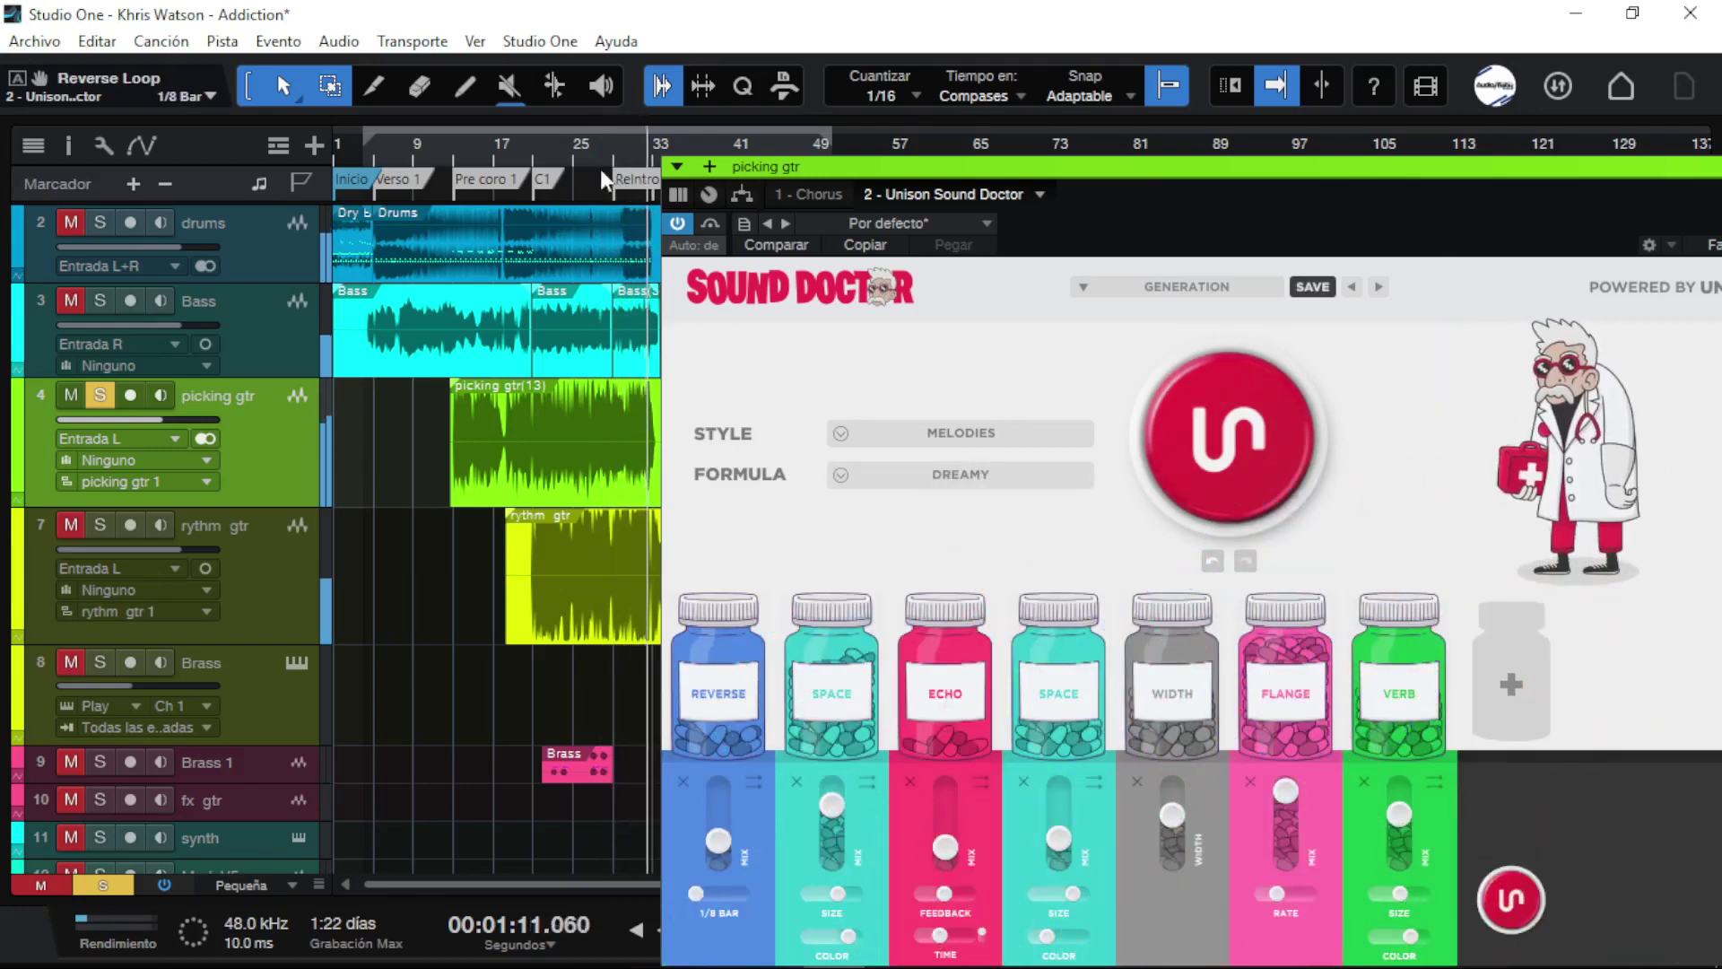
click(551, 170)
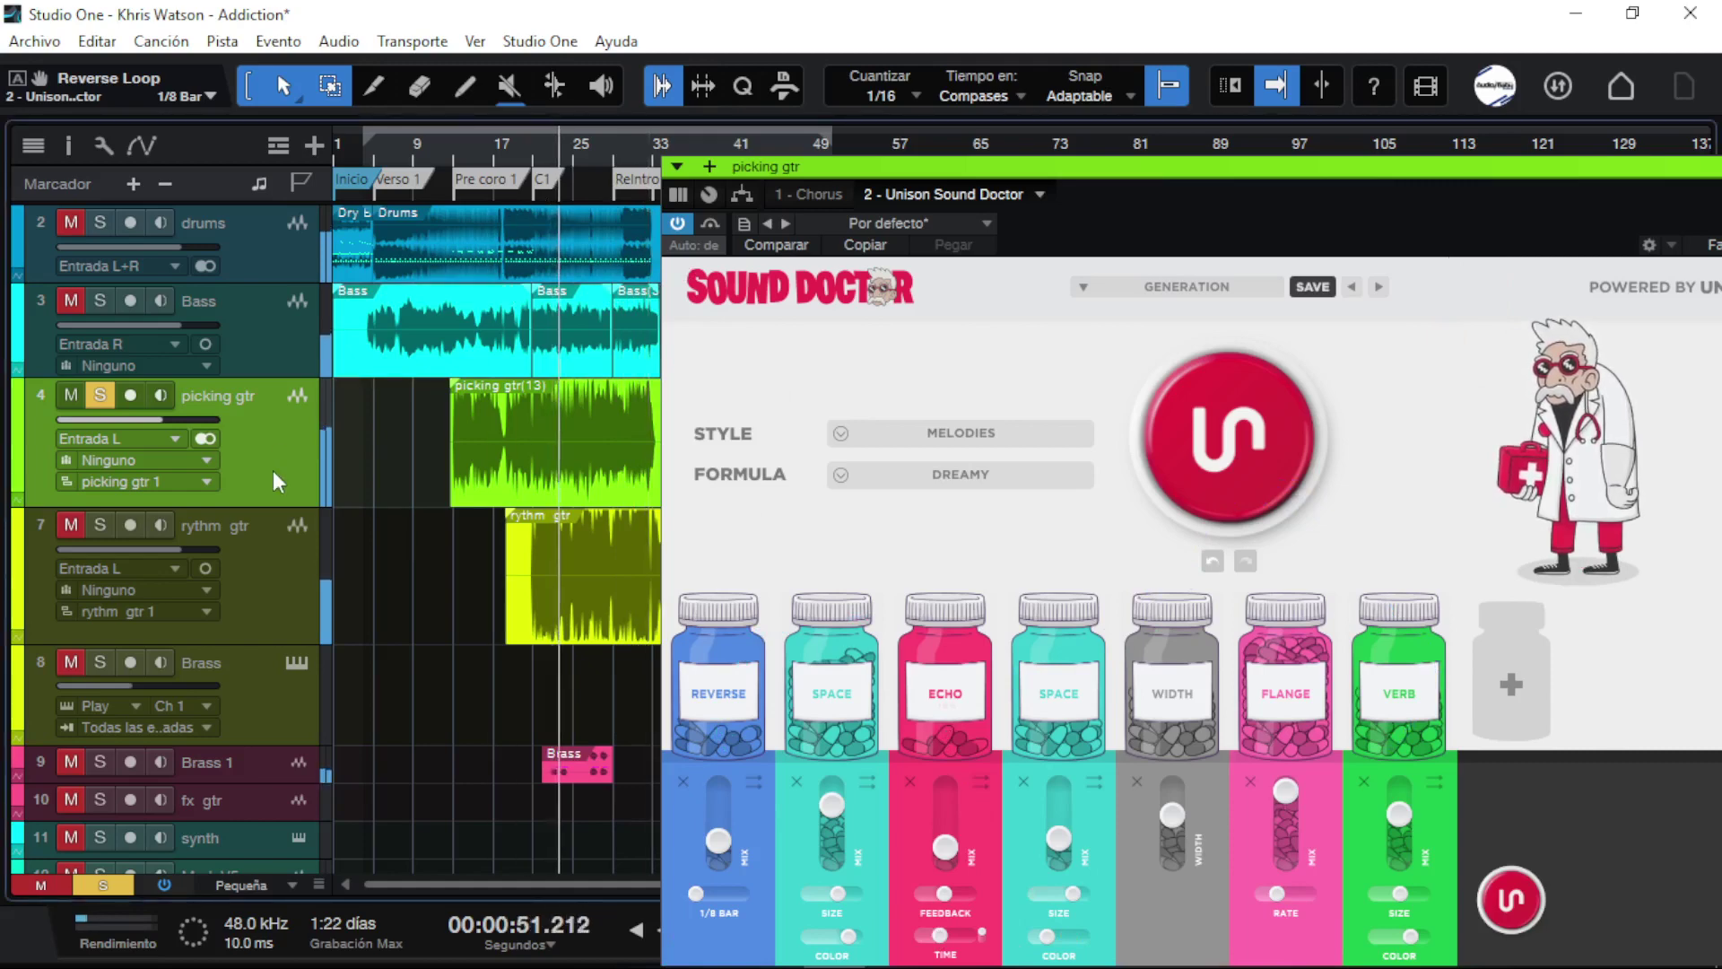
key(F3)
click(363, 837)
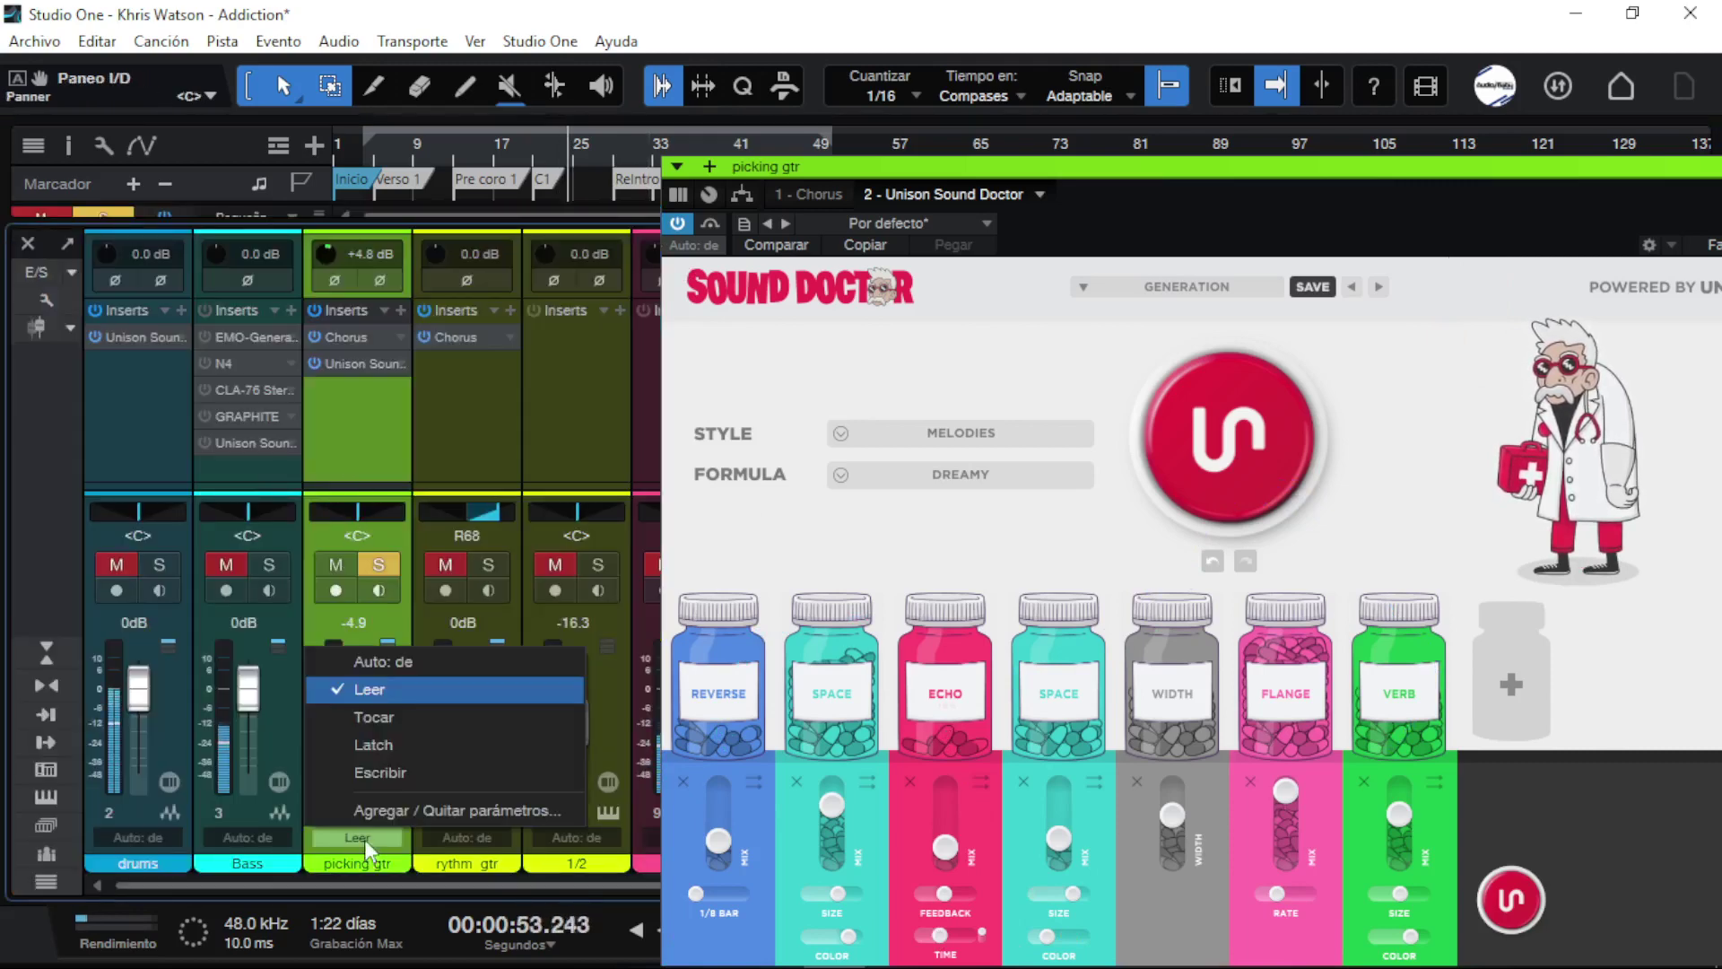
click(416, 661)
key(F3)
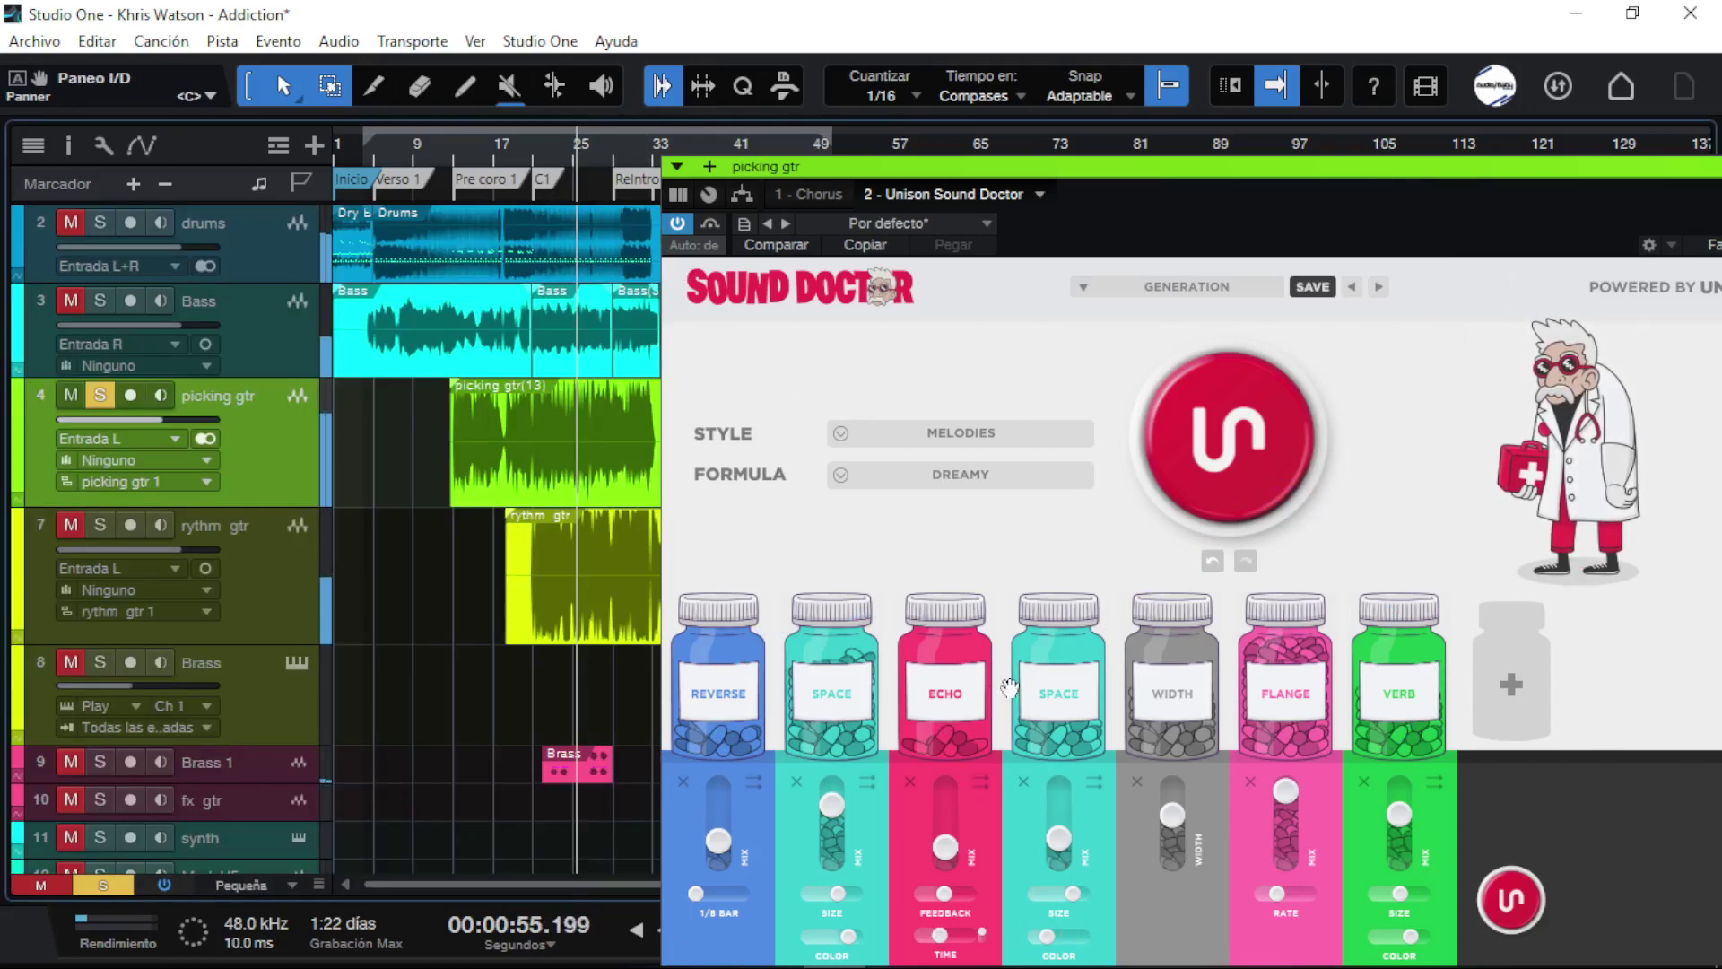
Step: Rebalance the mixes: second Space 80%, Verb about 50%, Flange 39%, Echo adjusted, Reverse raised
drag(1059, 838, 1059, 801)
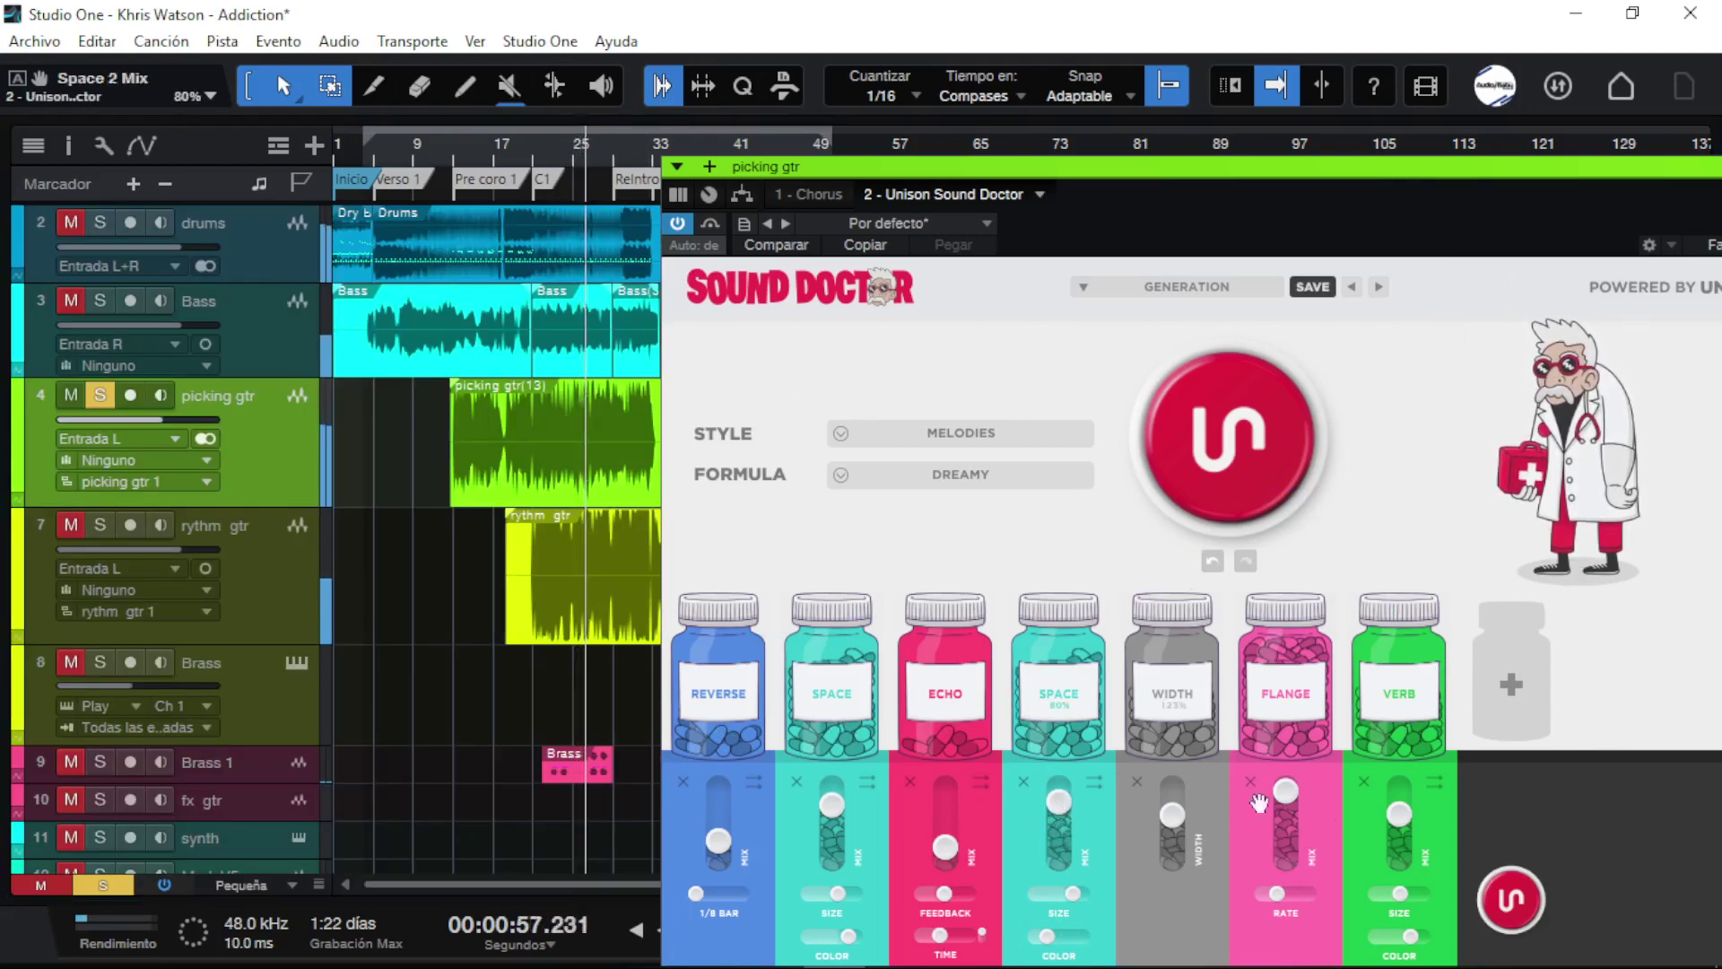
drag(1399, 822, 1400, 835)
drag(1285, 789, 1285, 829)
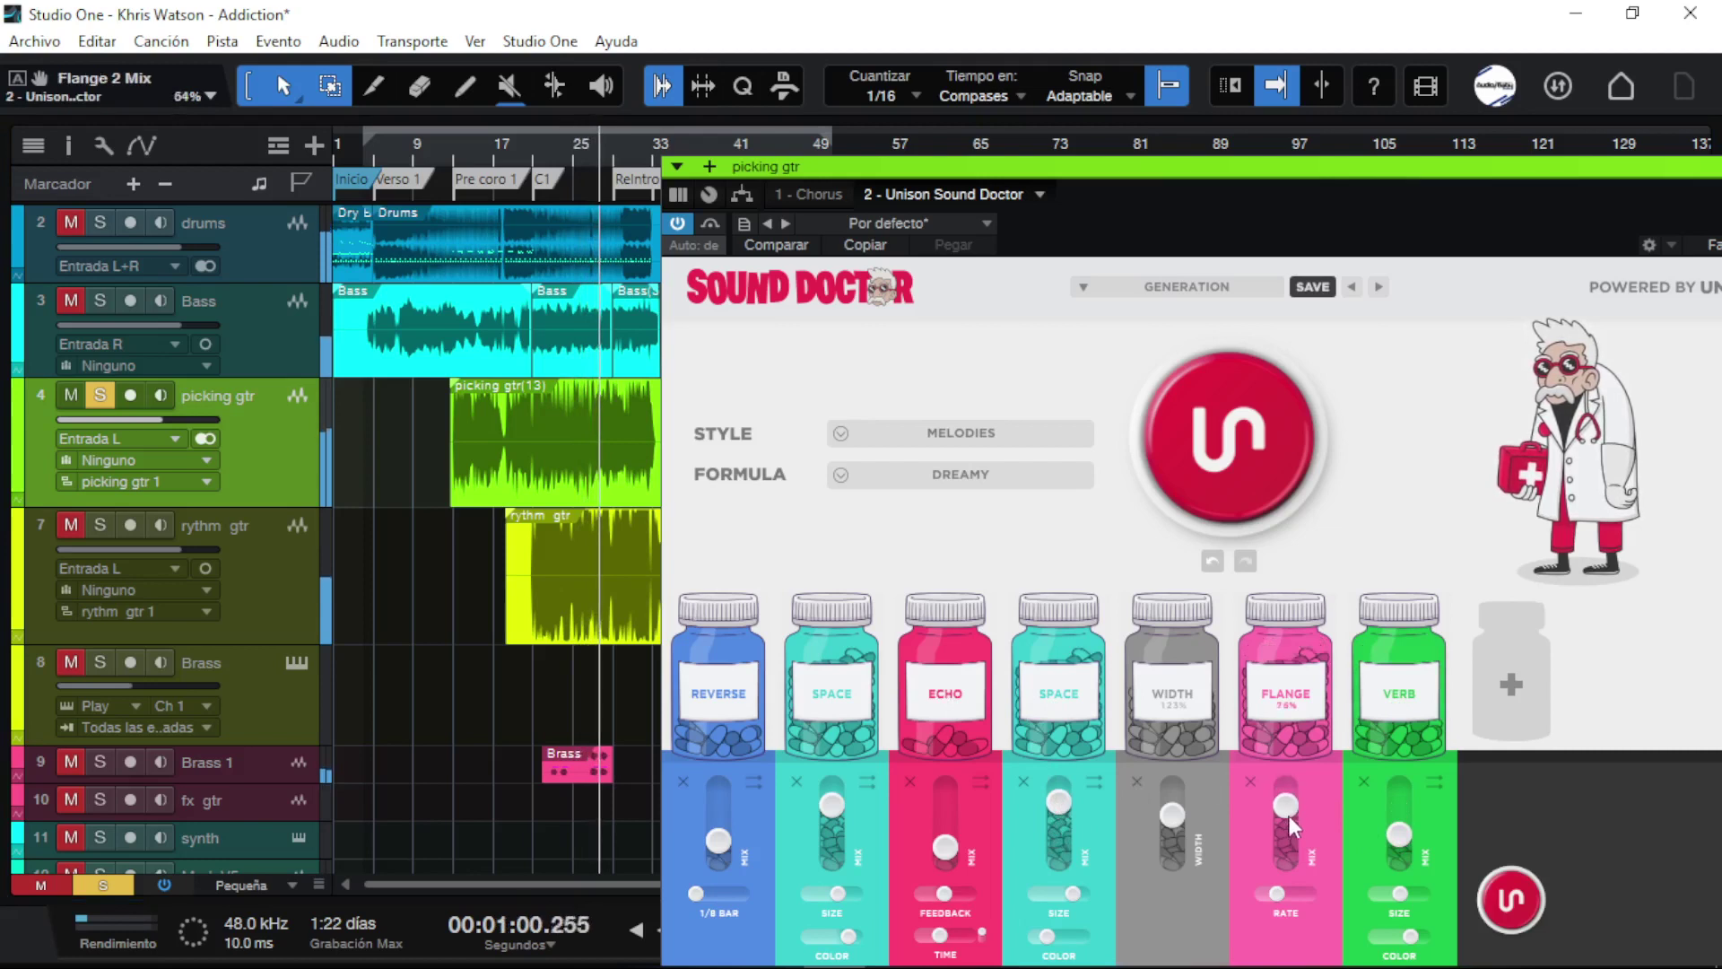
click(939, 847)
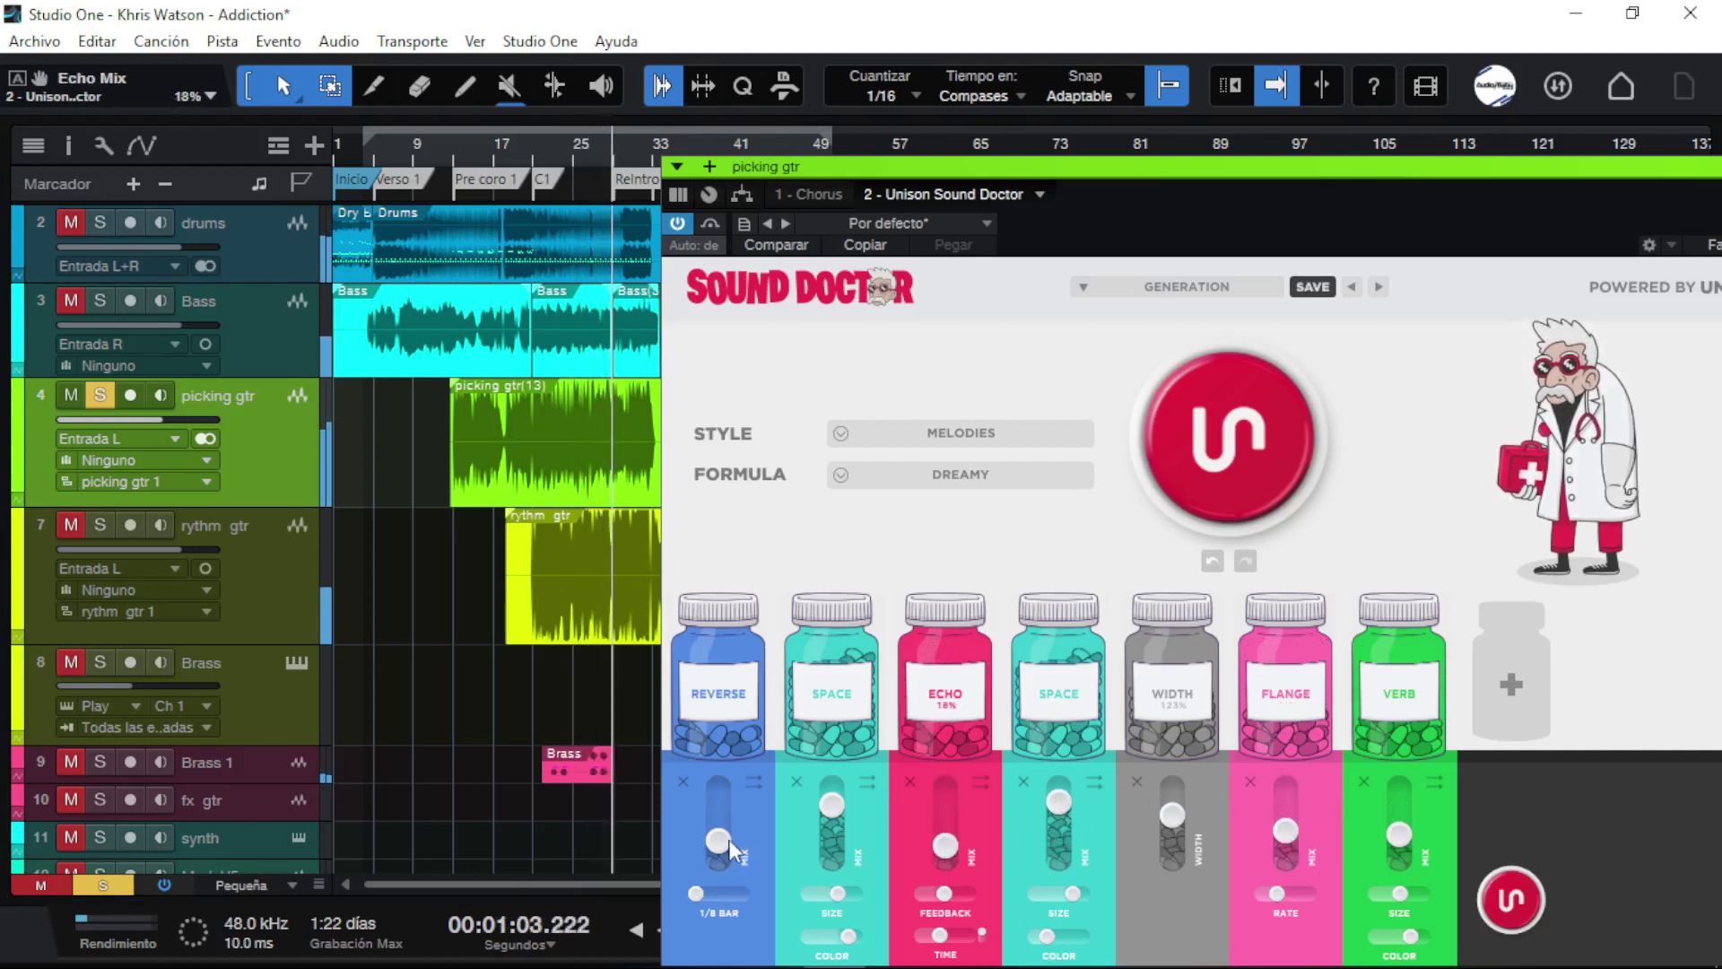
mouse_move(729, 839)
mouse_down()
mouse_move(729, 799)
mouse_move(715, 844)
mouse_up()
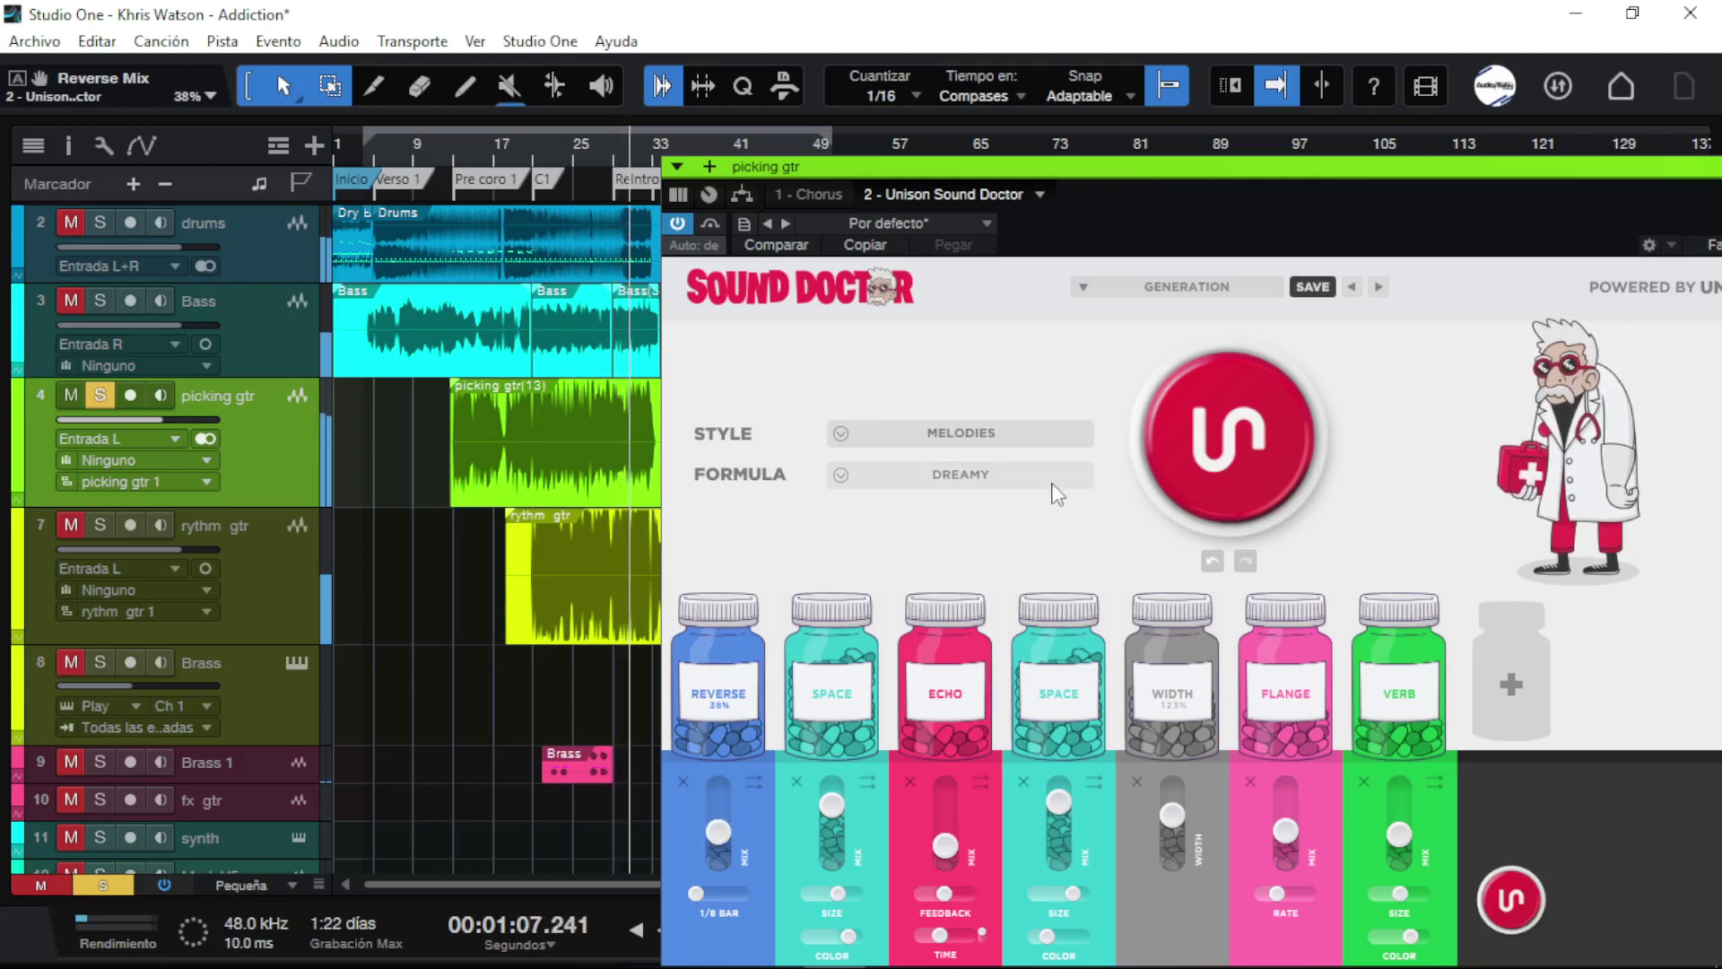
Step: Regenerate the chain with the Lo-Fi formula, then set Bitcrush mix 93% and Trans Shaper attack +12.8 dB
click(1010, 468)
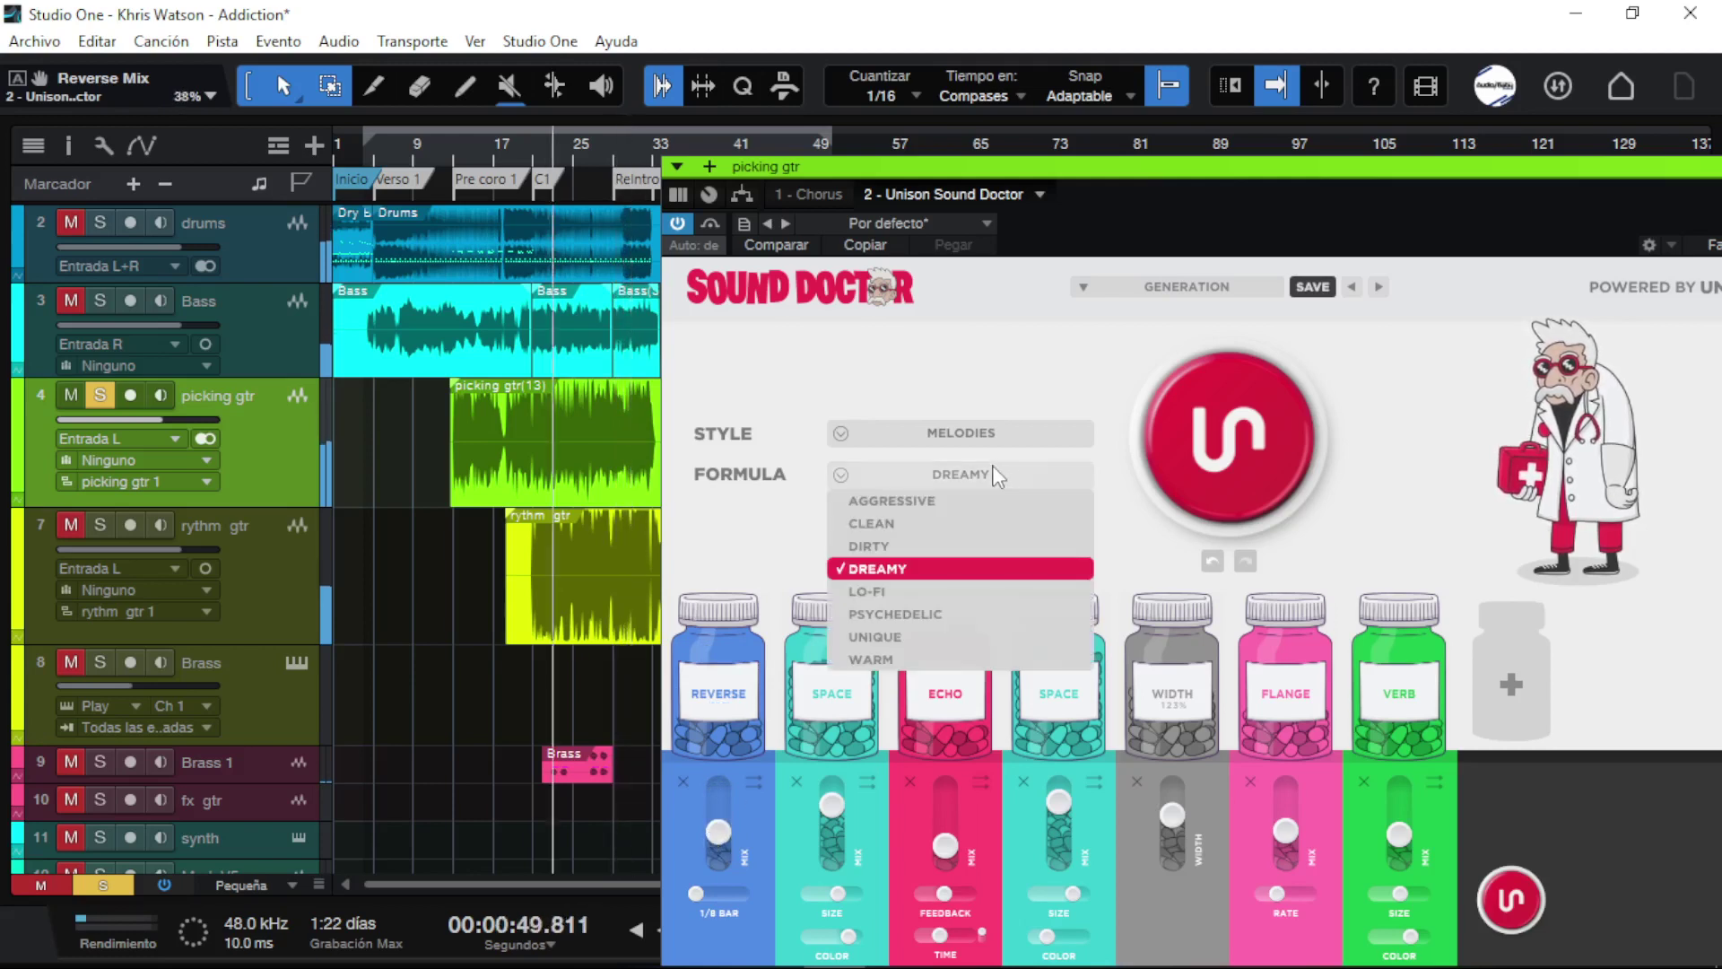
click(916, 590)
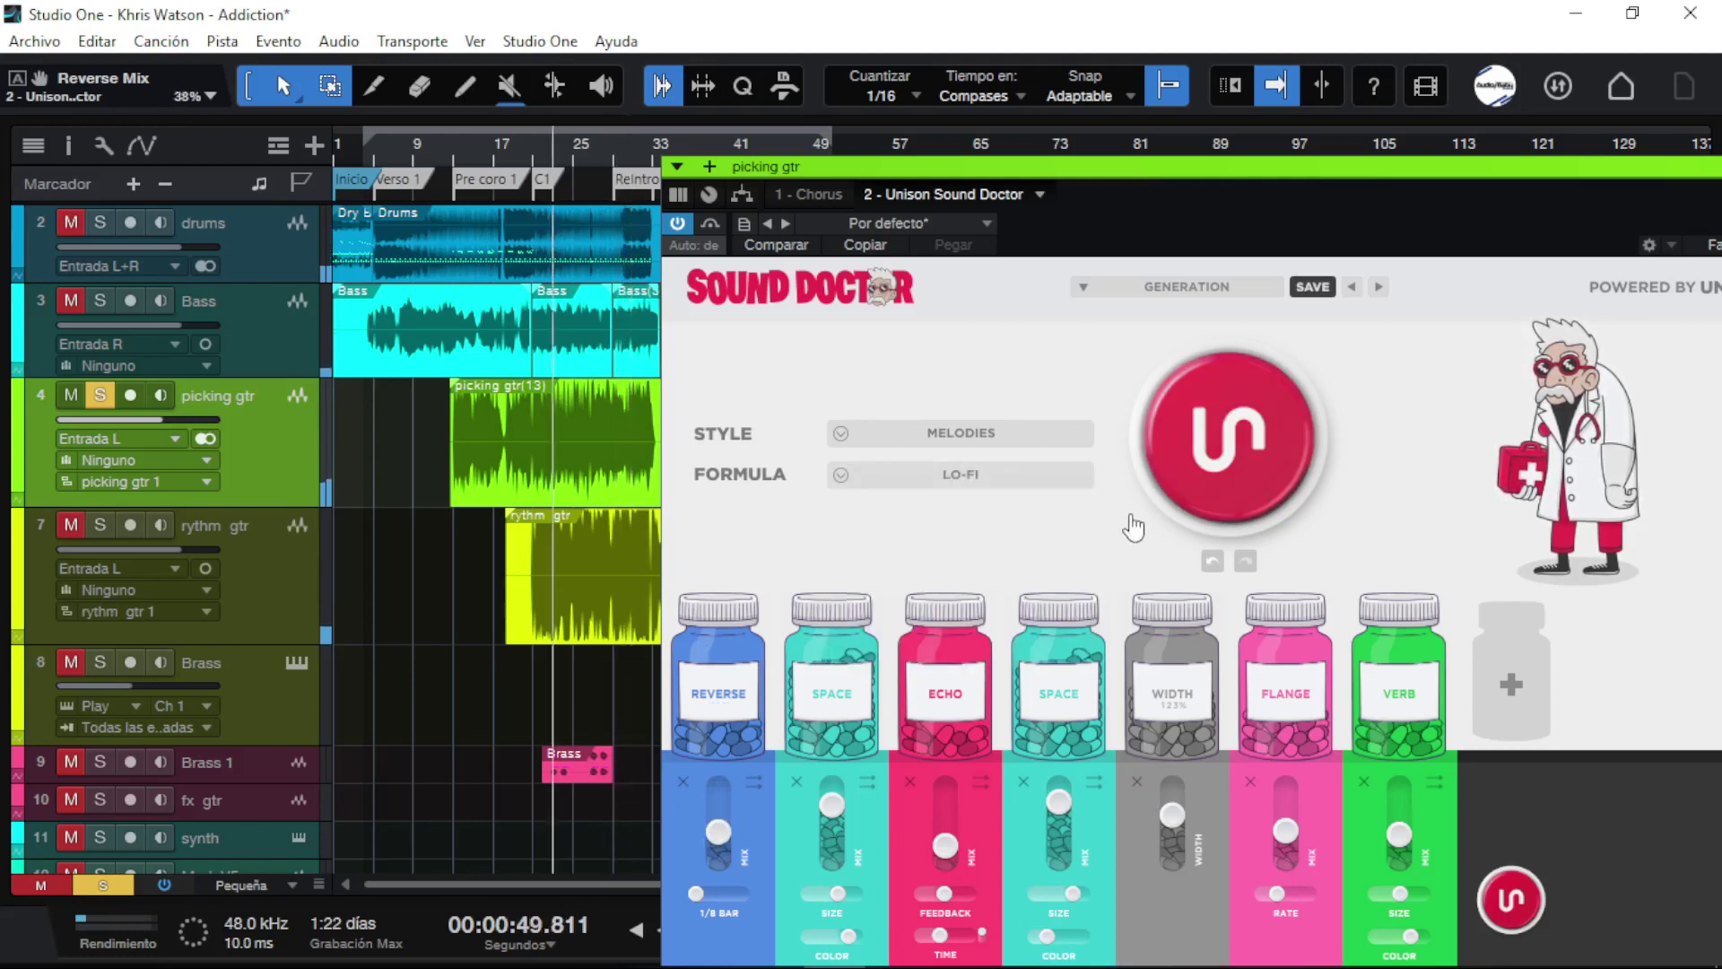
click(1213, 461)
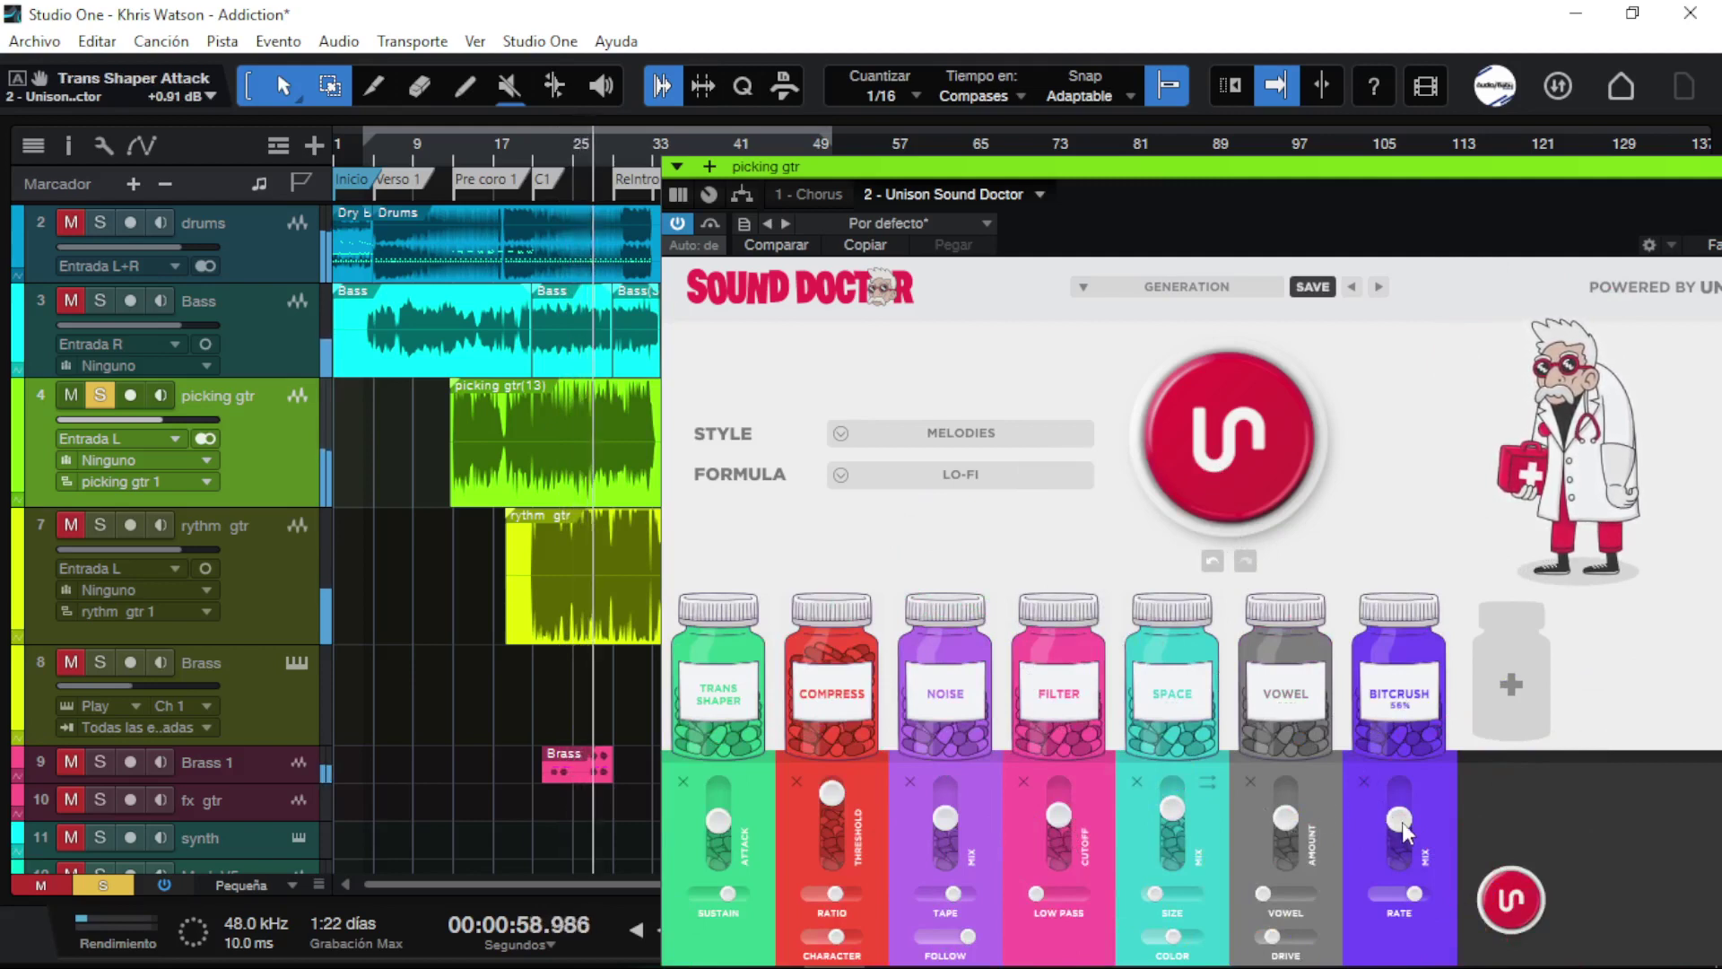
mouse_move(1402, 822)
mouse_down()
mouse_move(1401, 839)
mouse_move(1403, 792)
mouse_up()
drag(719, 820, 726, 801)
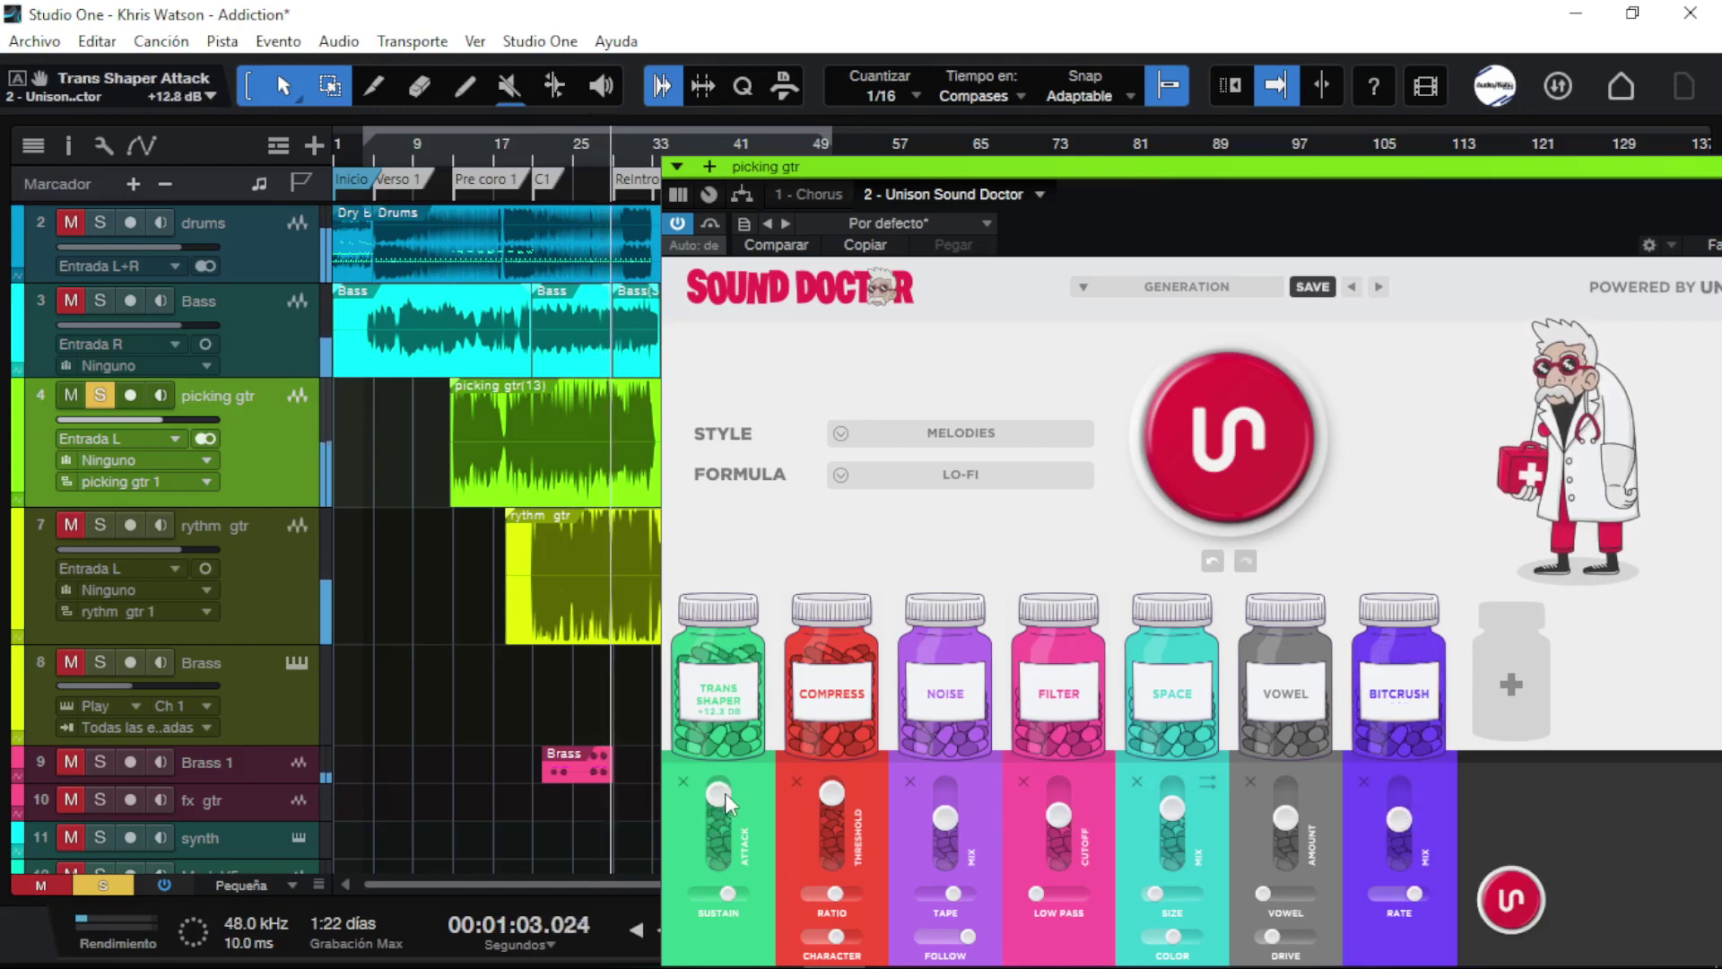
Step: Nudge the first Global FX EQ band's gain up slightly and close the Sound Doctor editor
double_click(1449, 164)
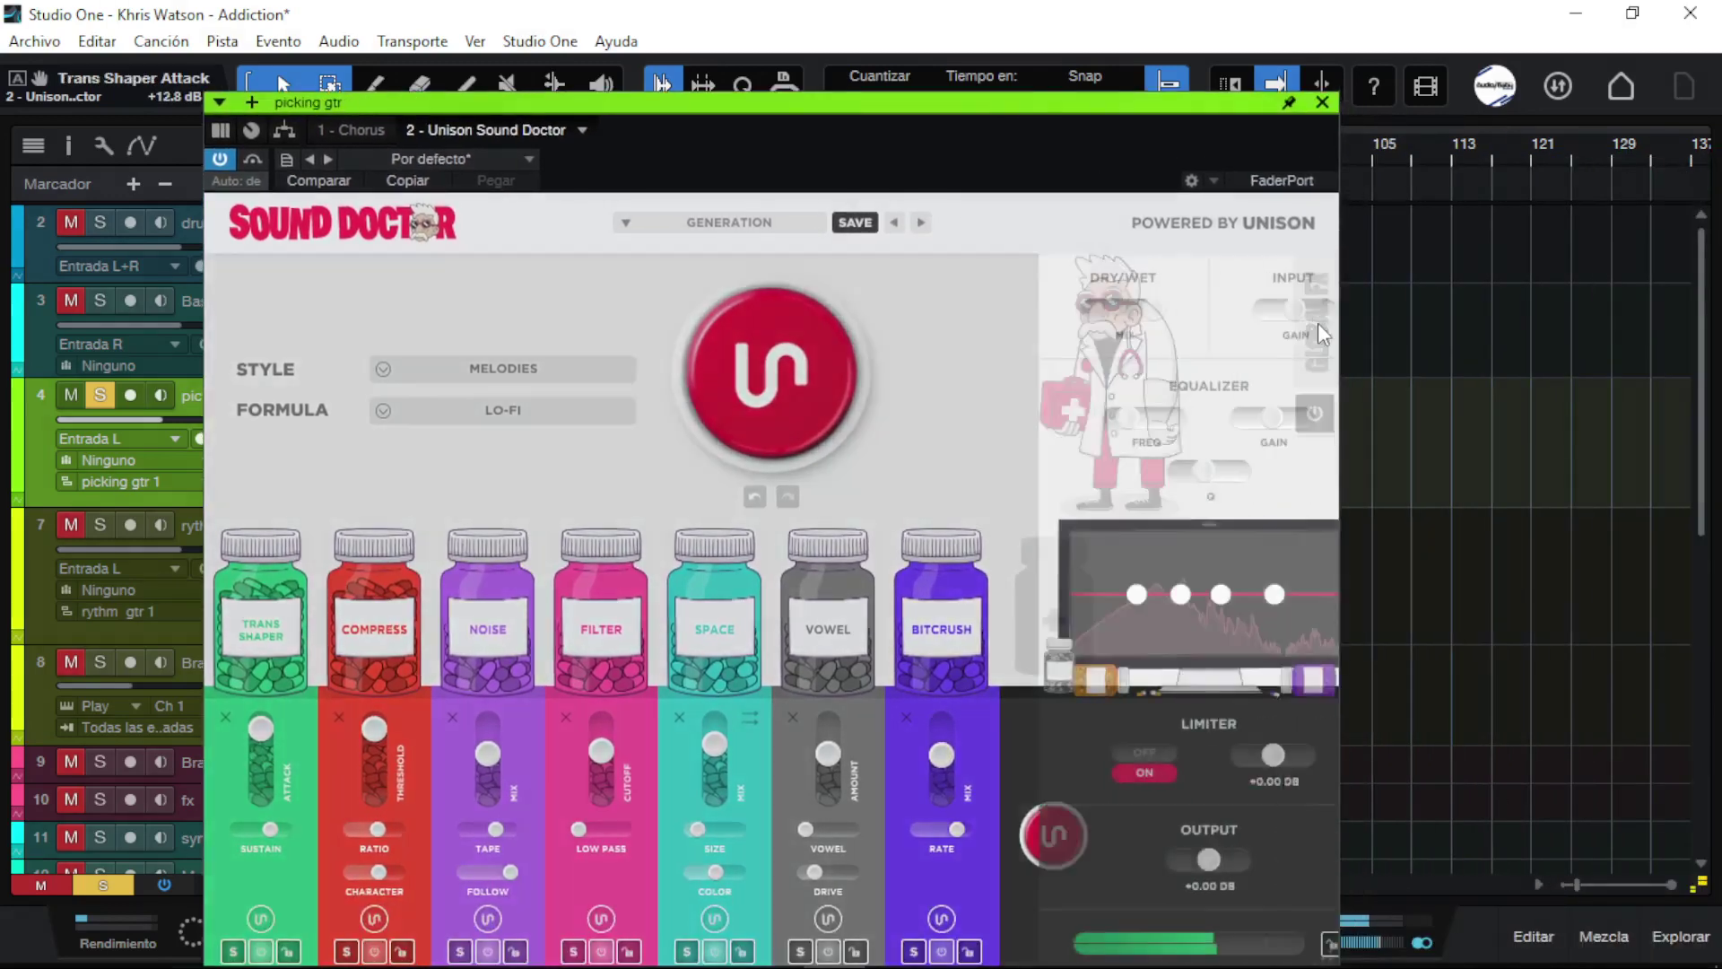
click(1315, 323)
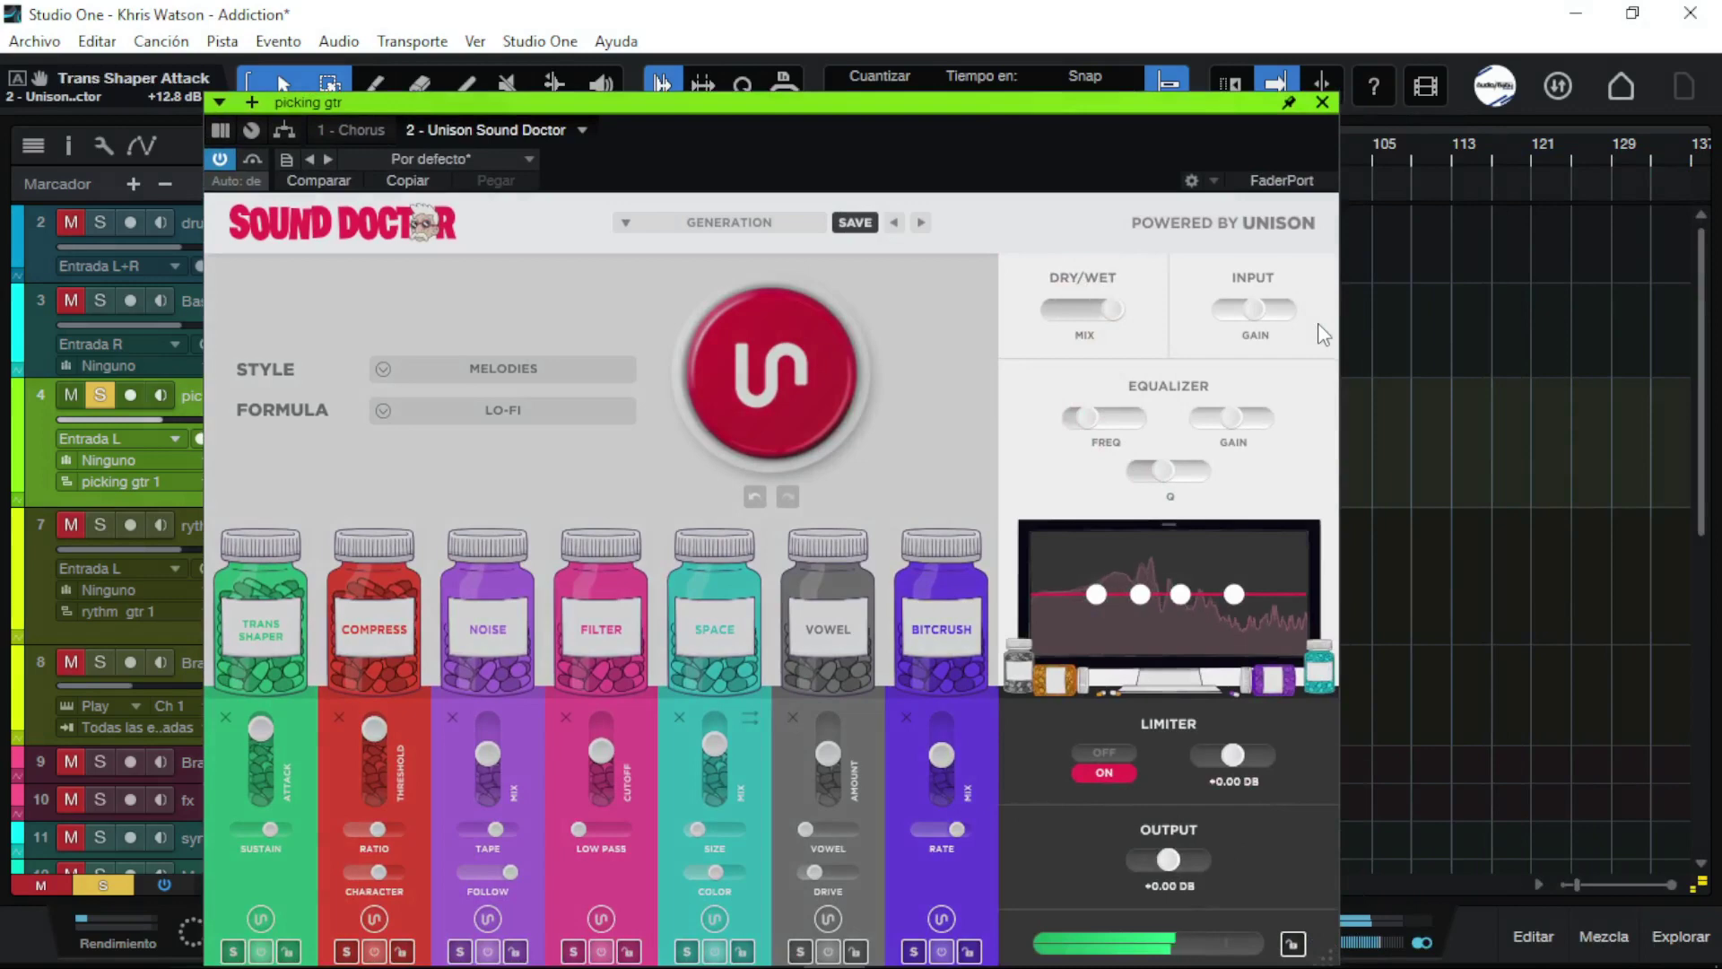
drag(1096, 596, 1096, 593)
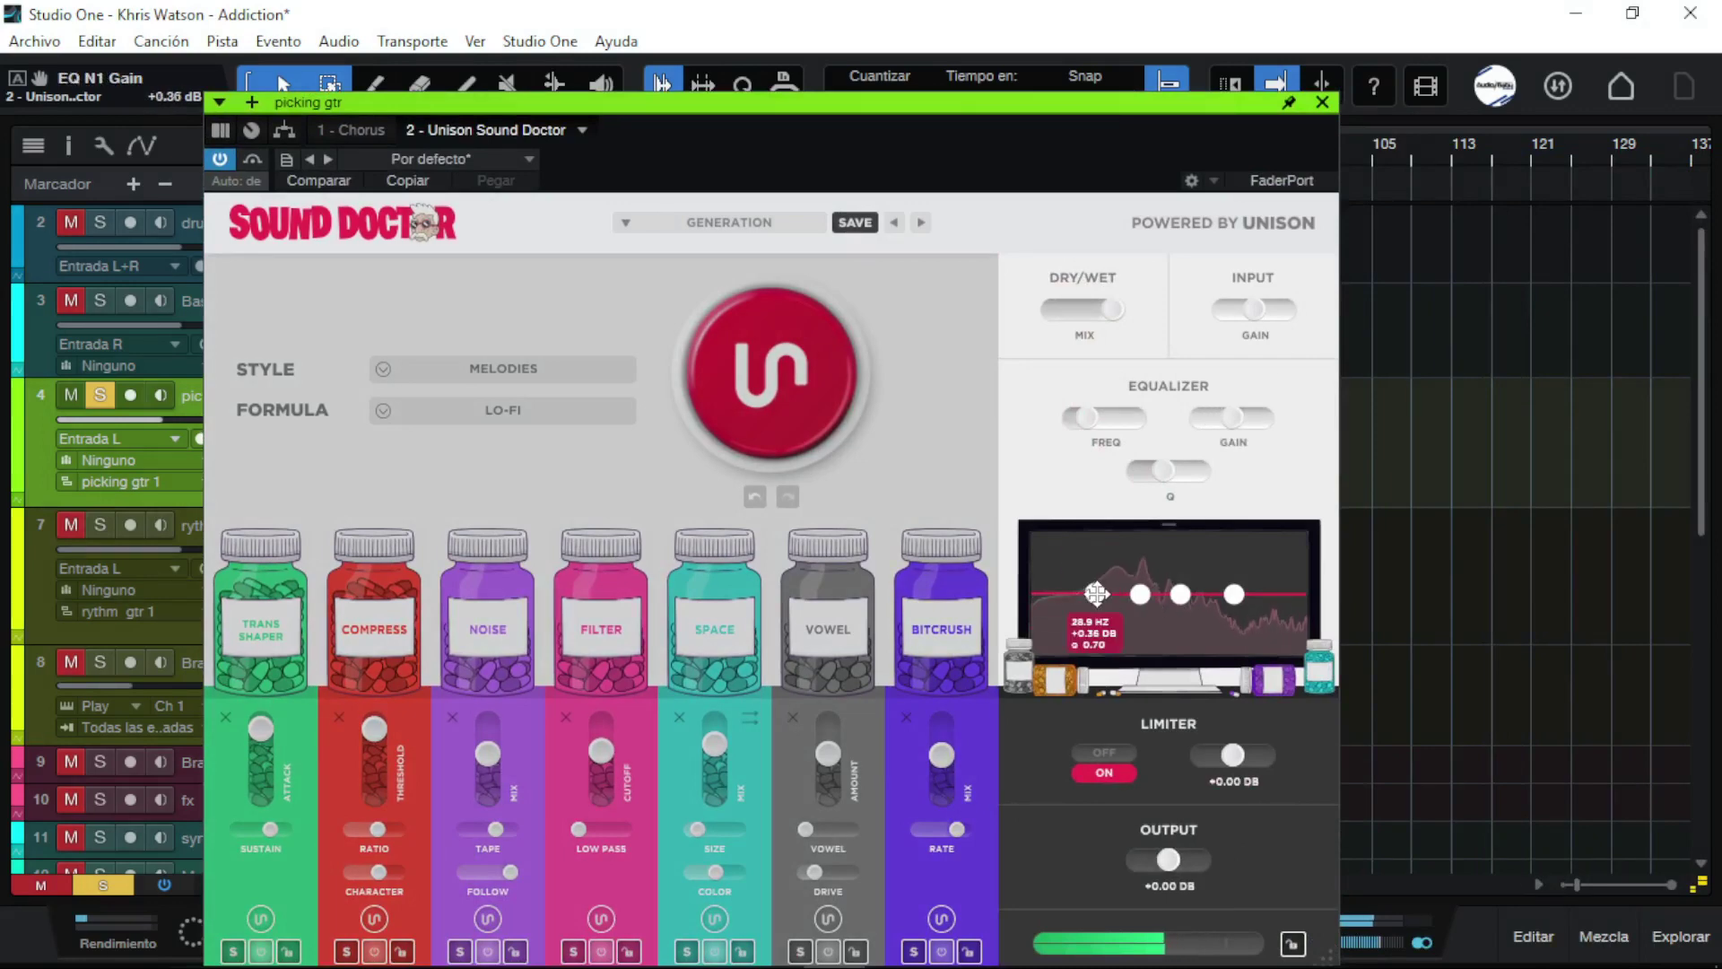
click(1322, 102)
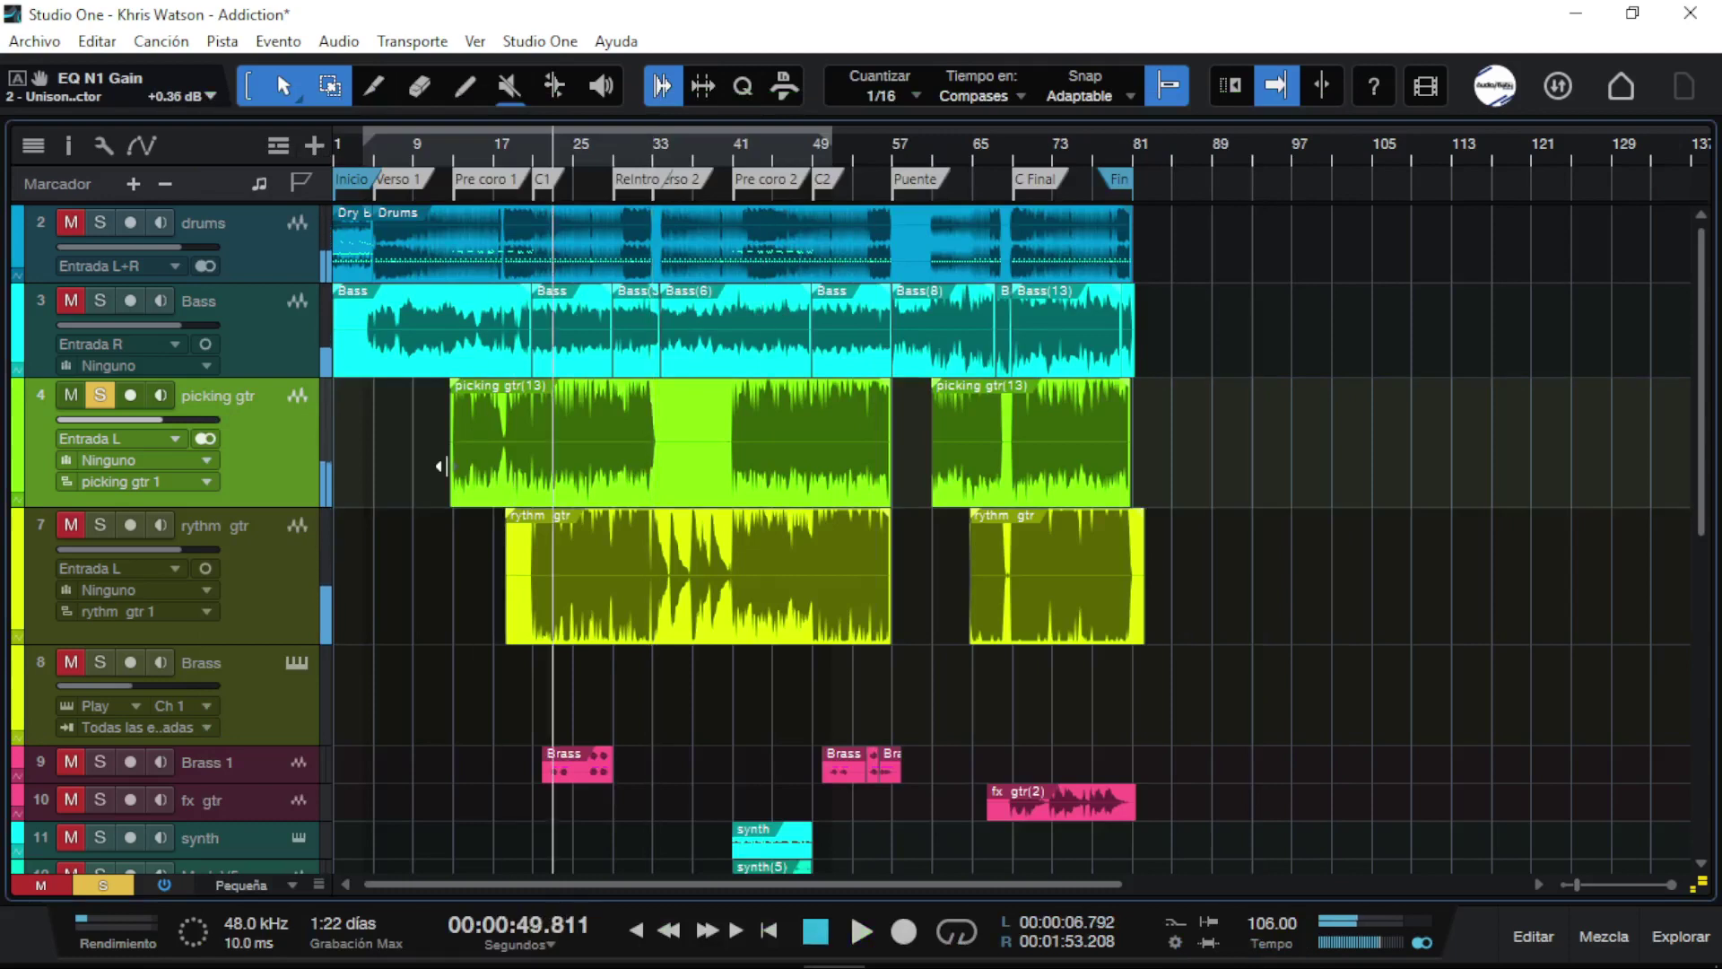
Step: During playback, check the Performance Monitor: total CPU 14%, both Sound Doctor instances near 12–13
key(space)
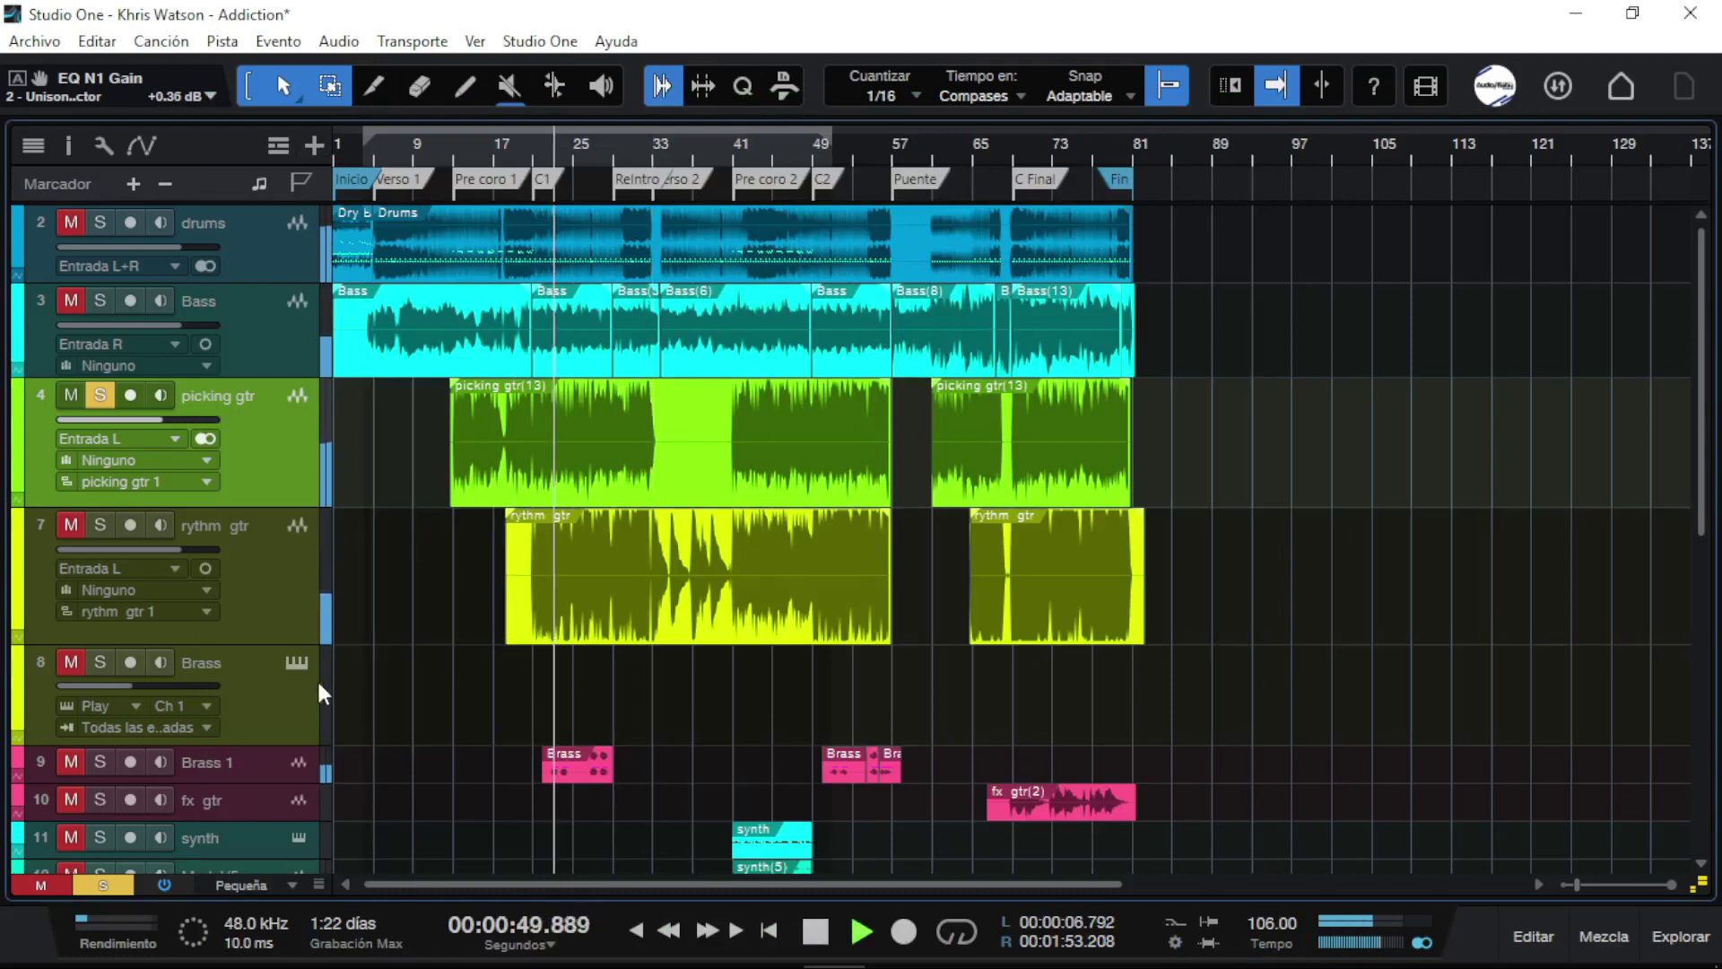
click(130, 933)
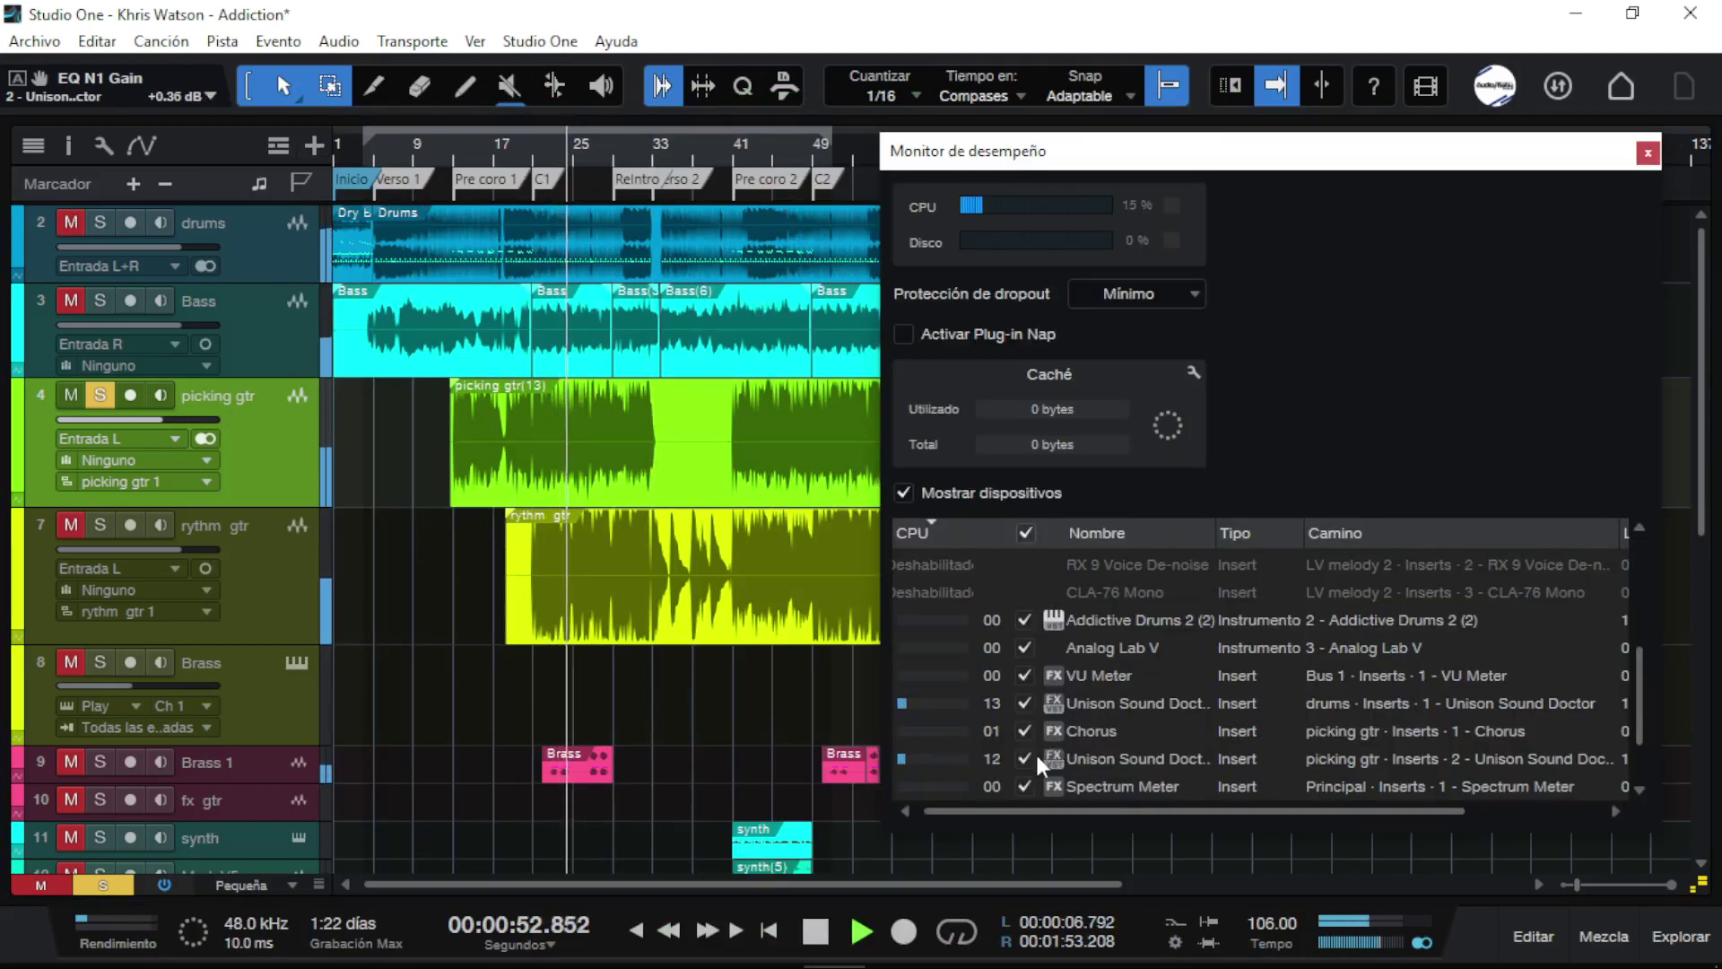
scroll(1112, 742, down, 1)
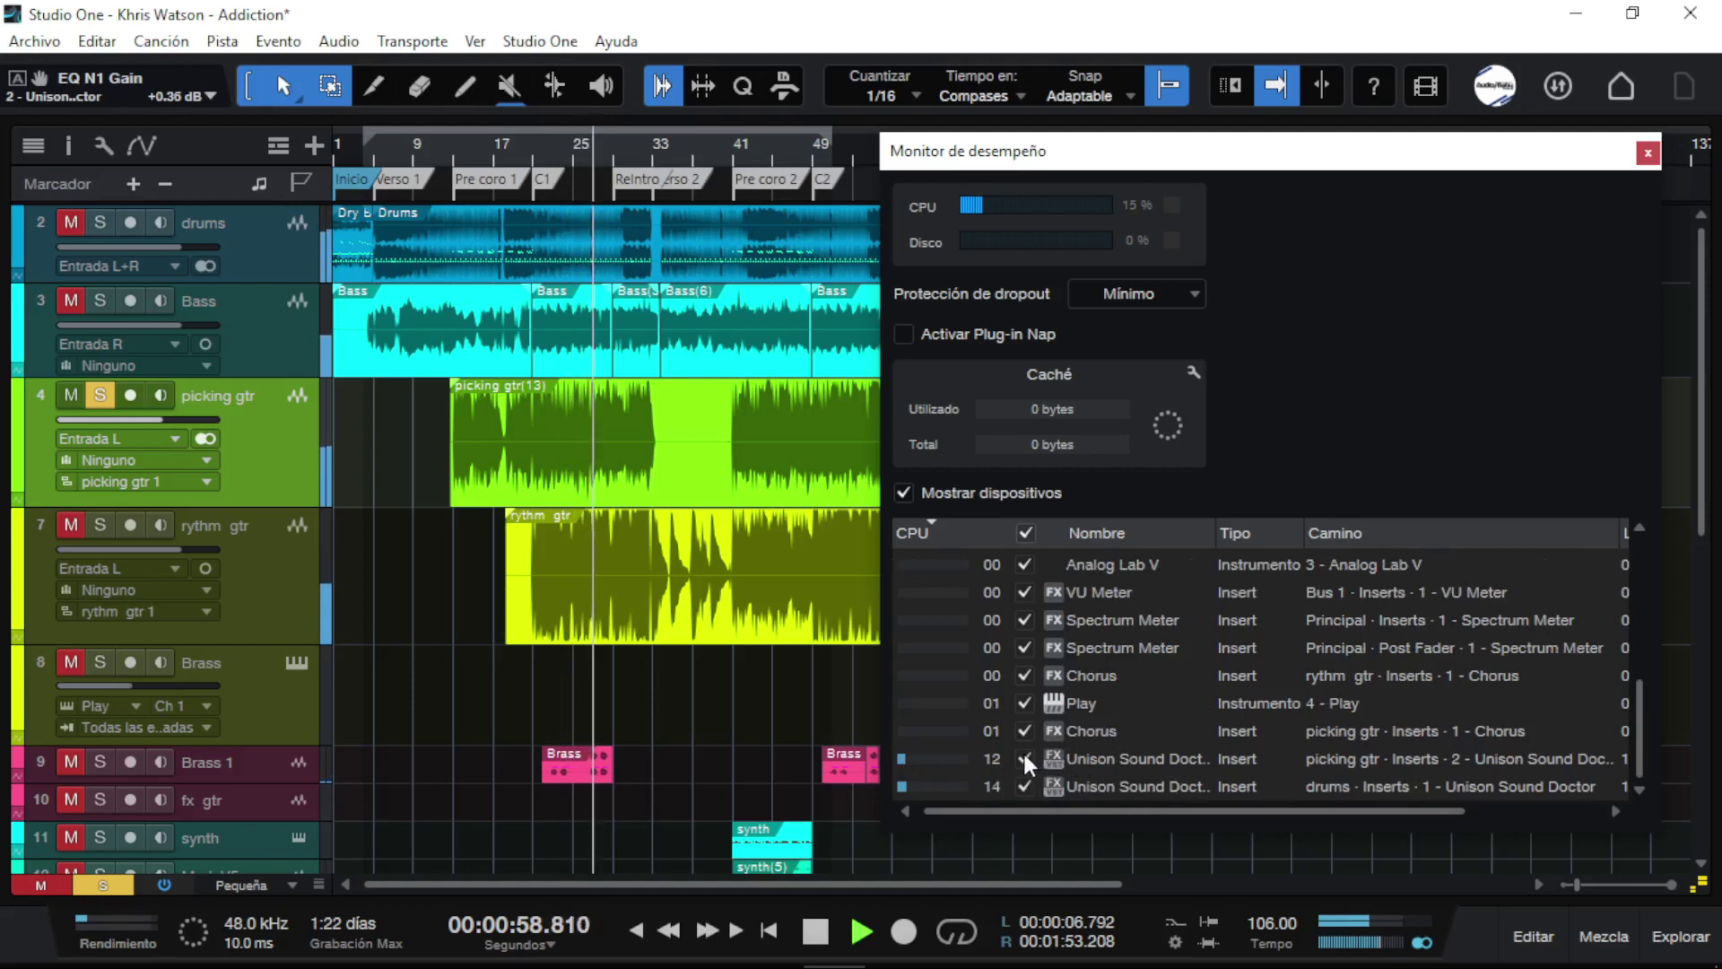
key(space)
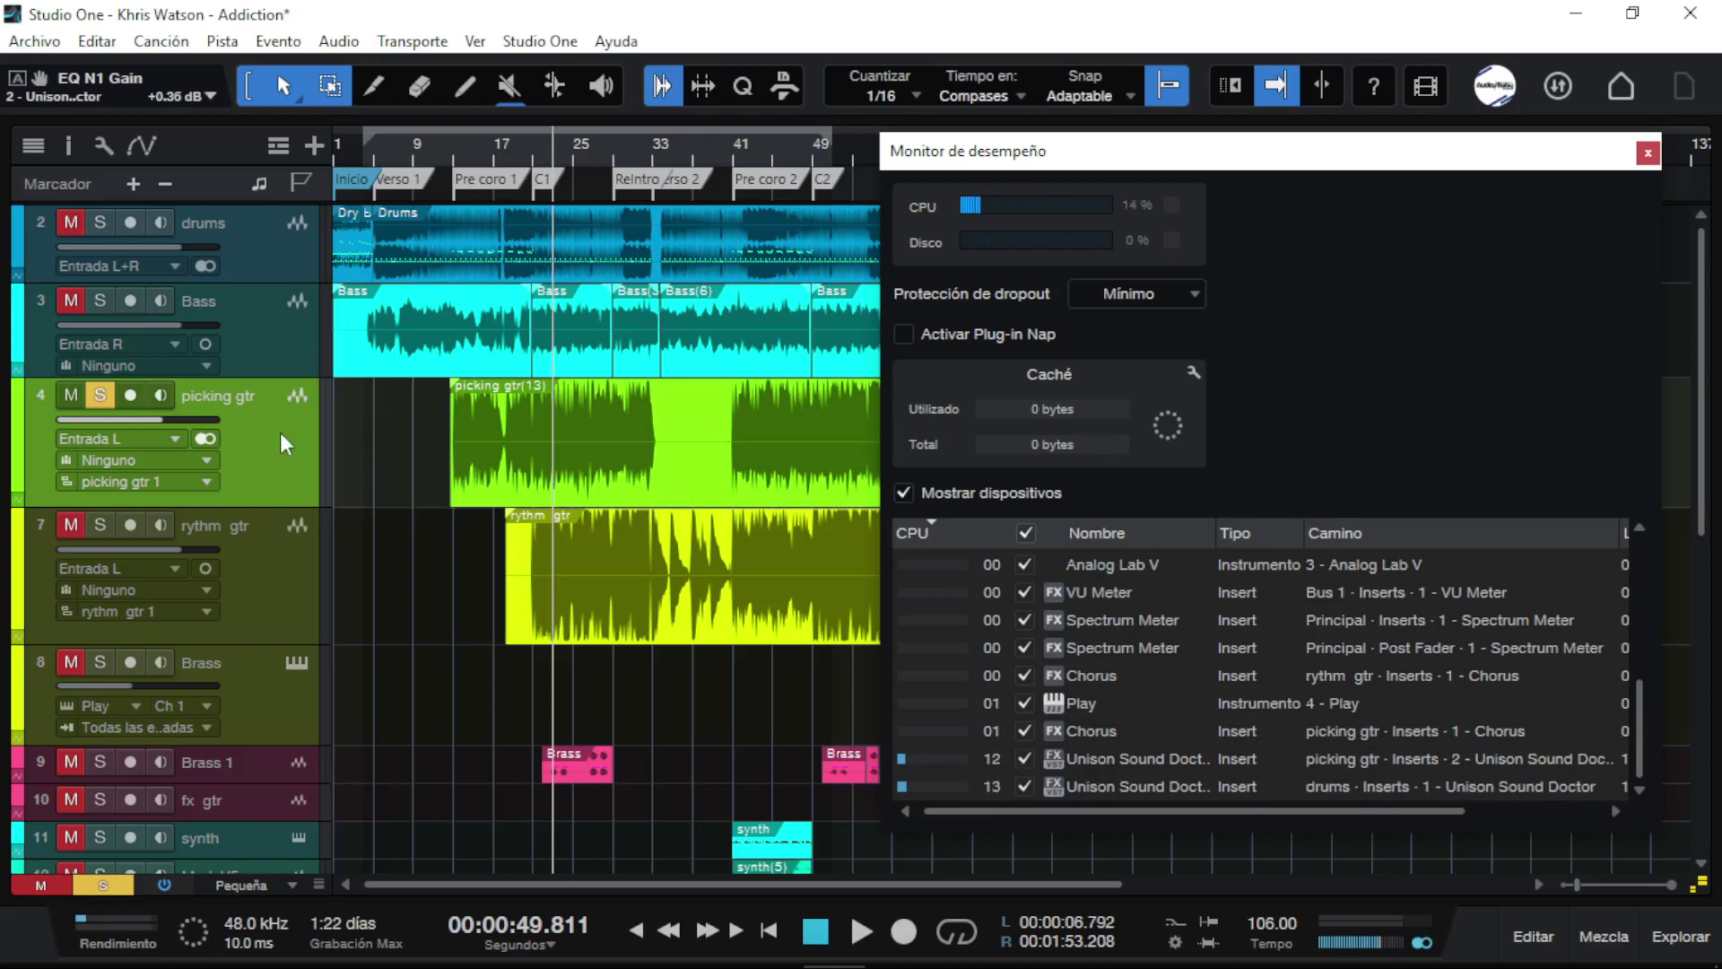
Step: Show the mixer and reopen the picking gtr's Unison Sound Doctor editor, positioned higher on screen
key(F3)
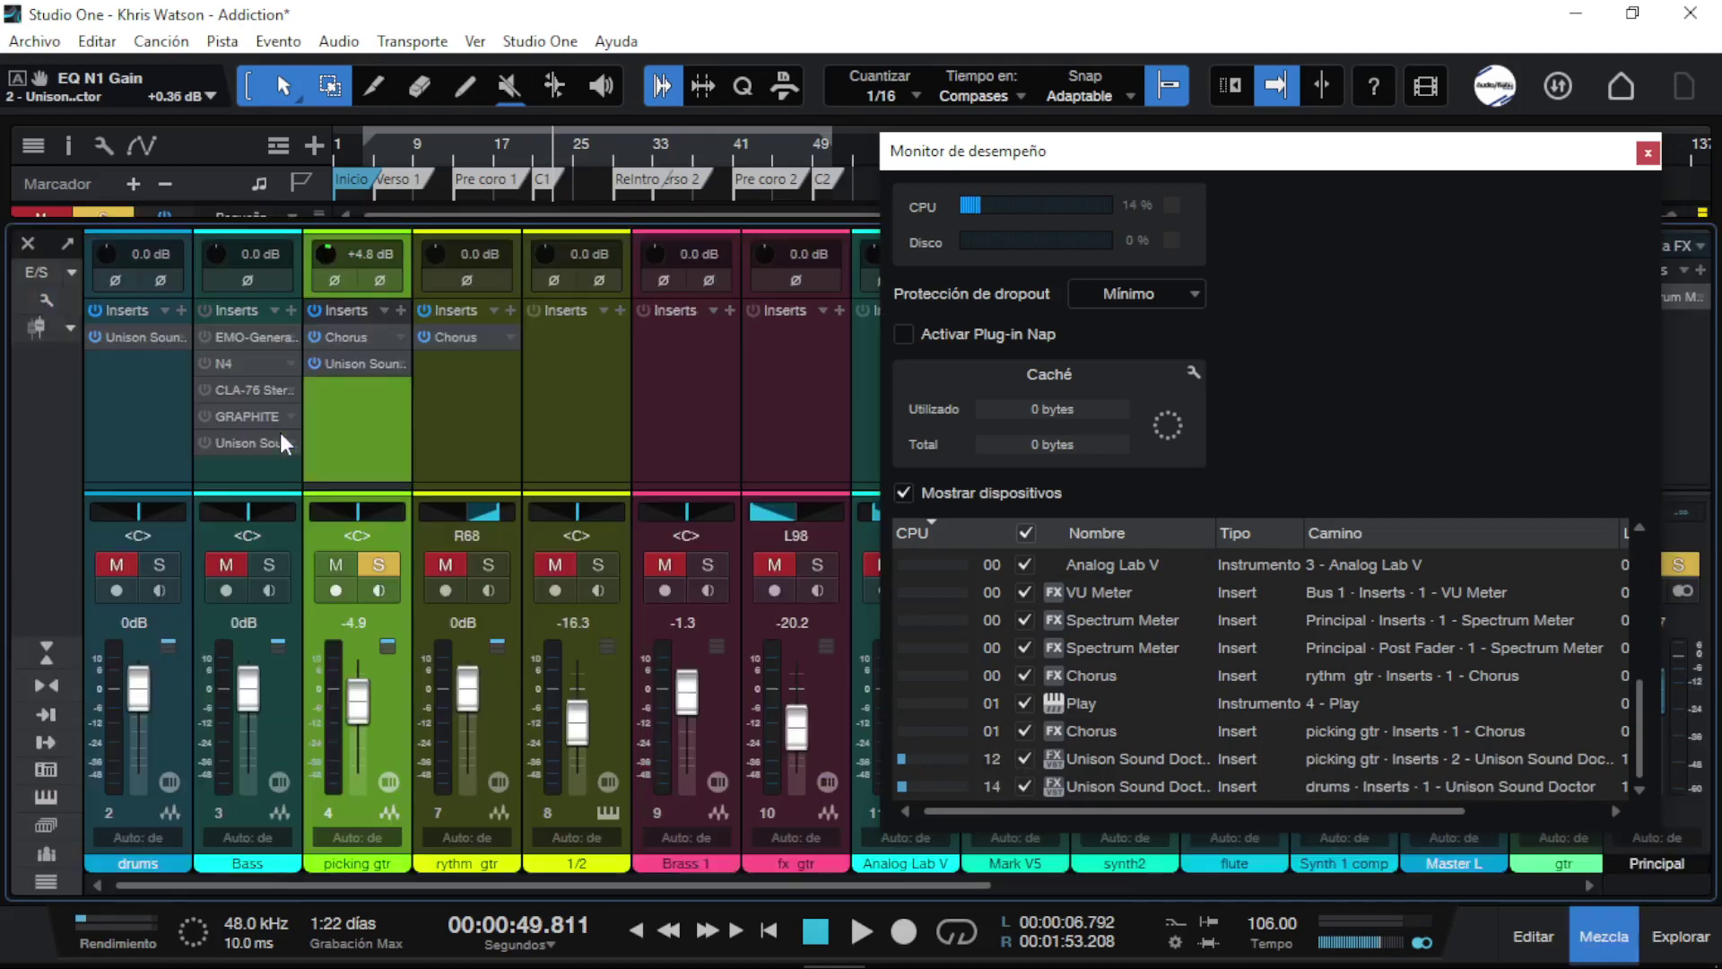
click(356, 357)
drag(1004, 115, 997, 47)
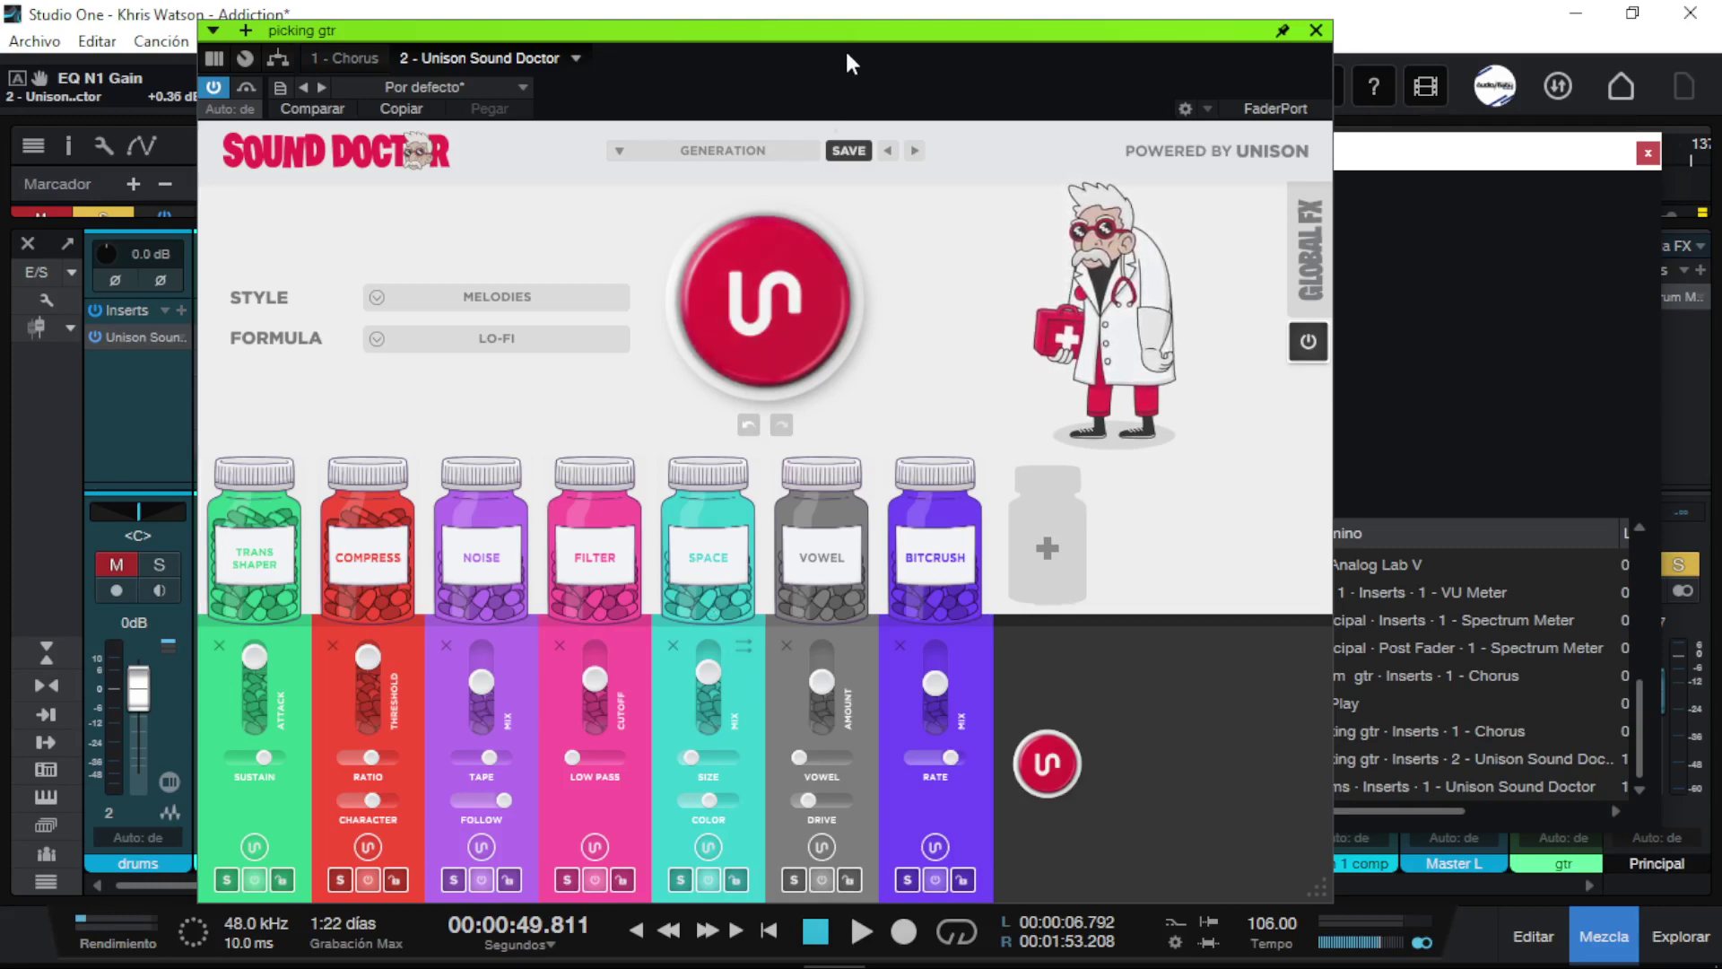
drag(847, 54, 1112, 59)
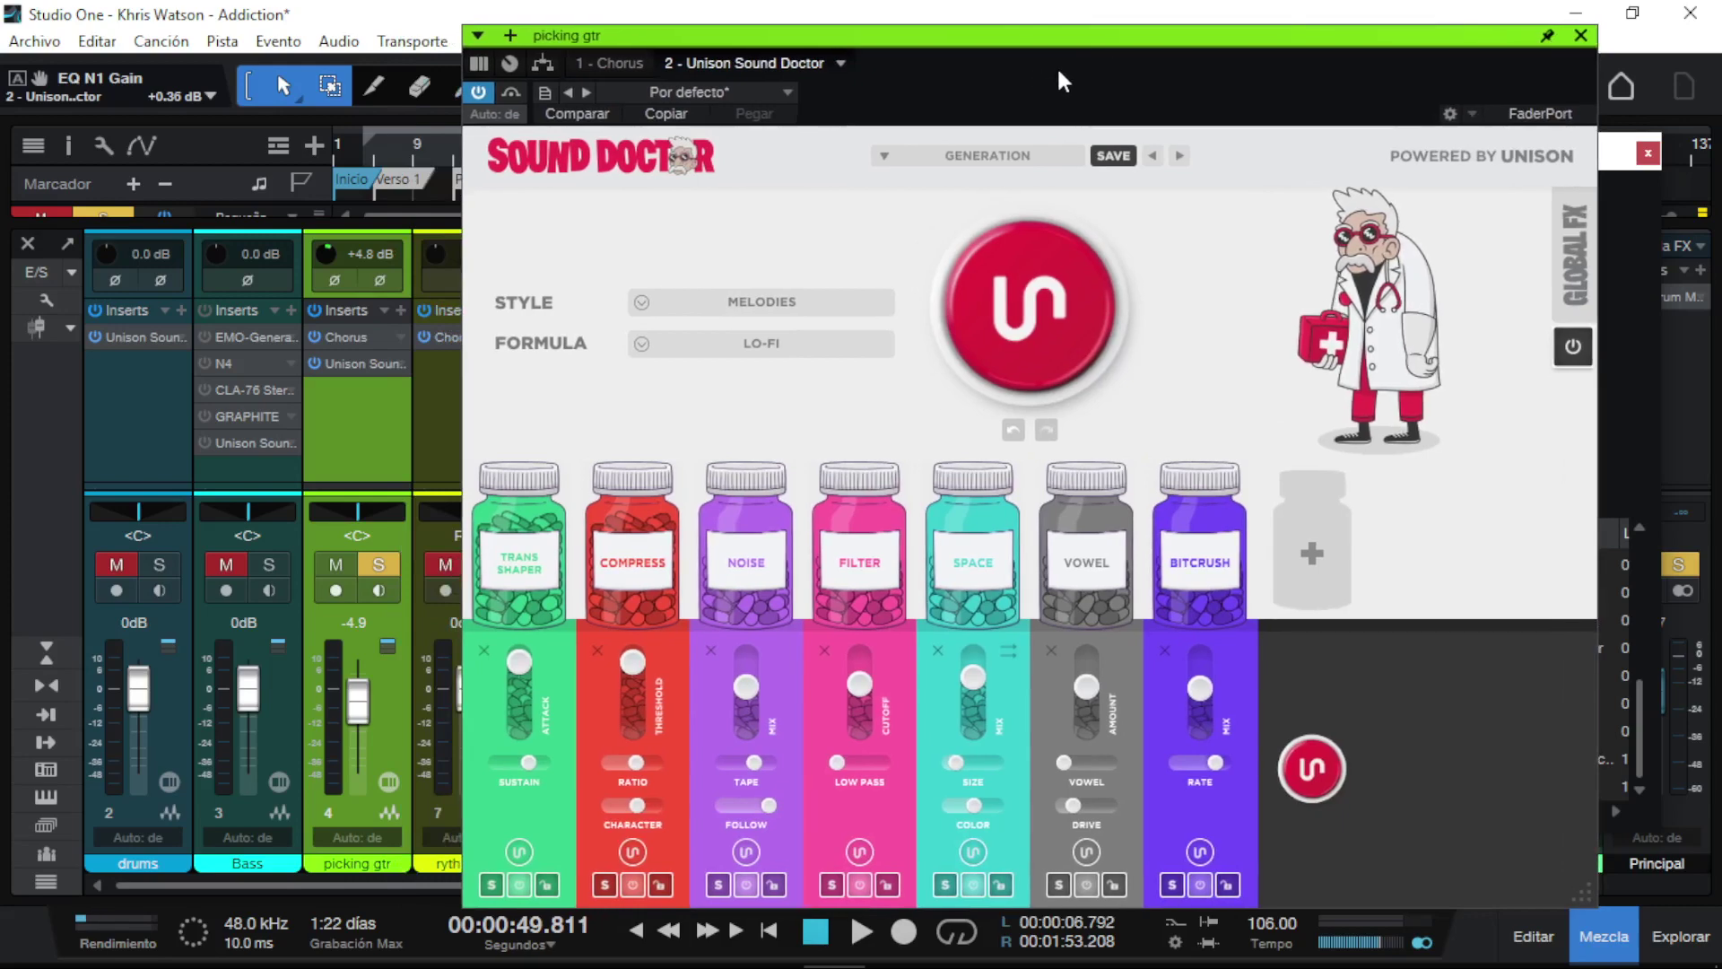
drag(1304, 52, 1201, 92)
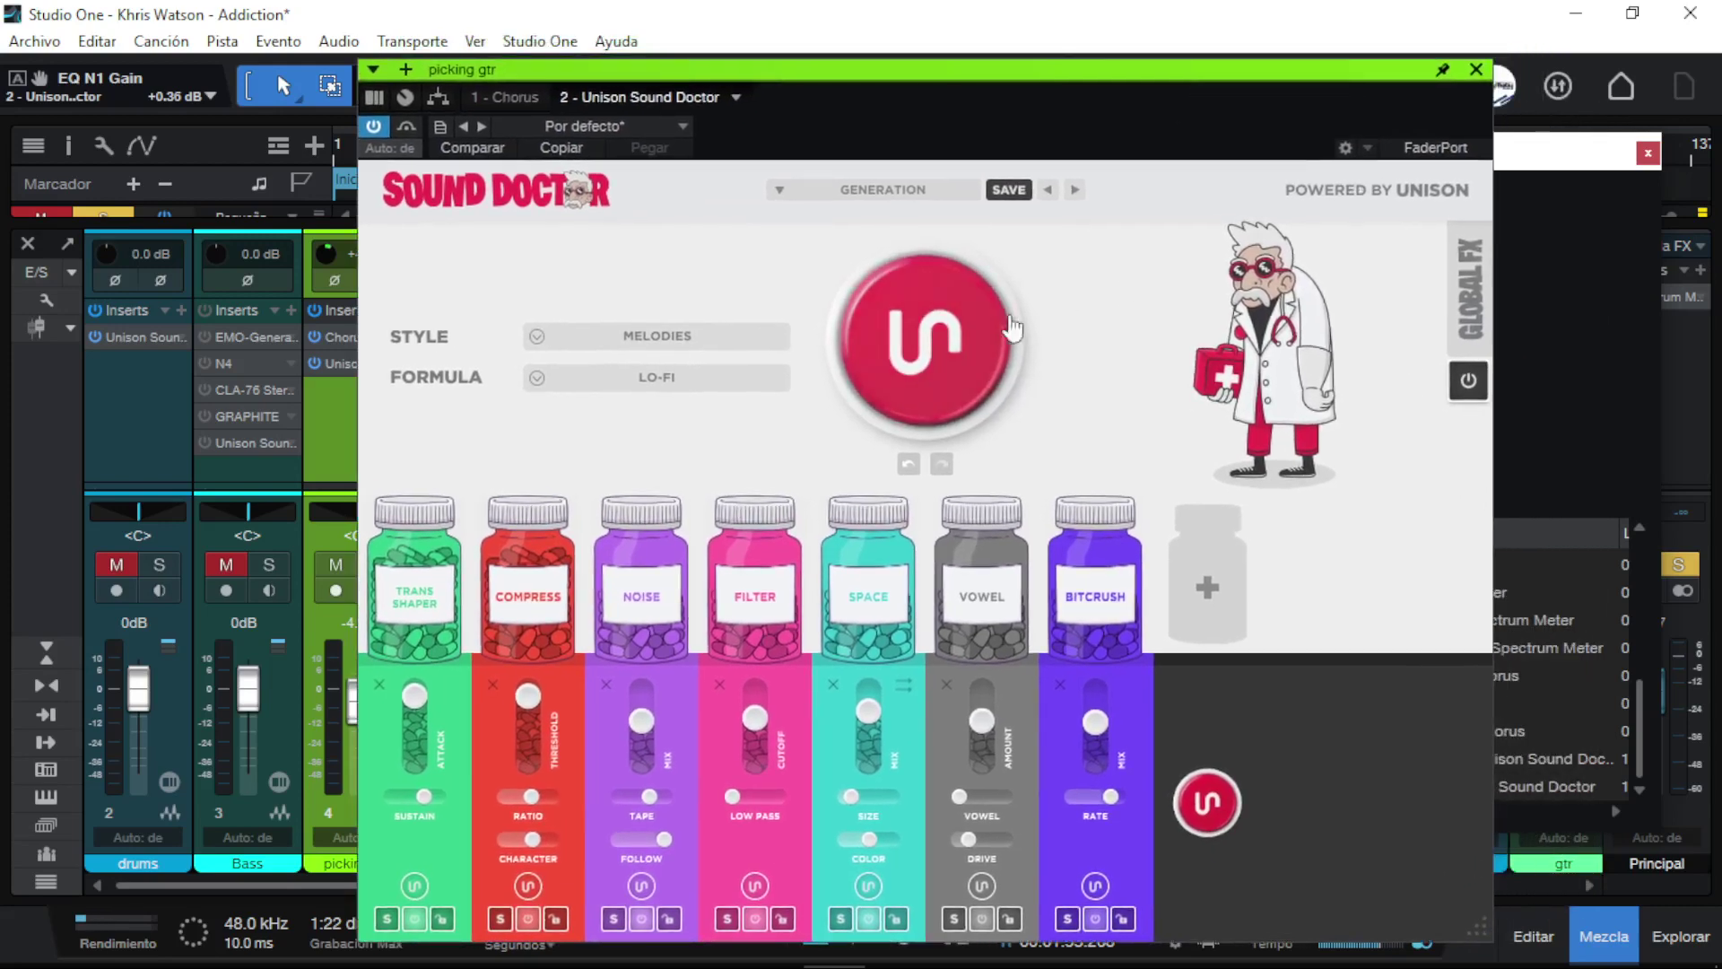